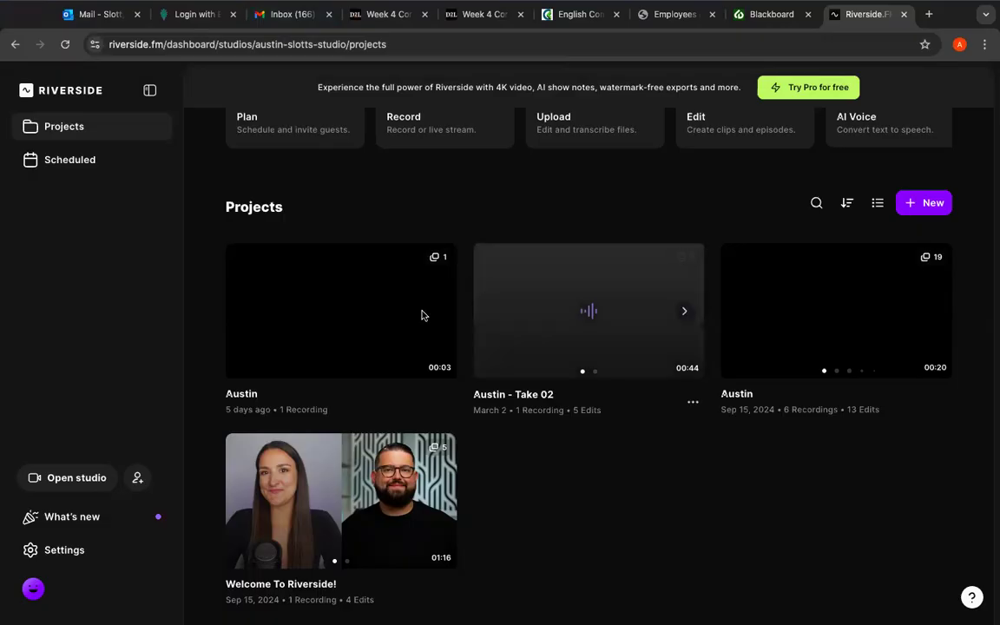
Start a new recording session from the projects dashboard.
scroll(518, 341, up, 1)
scroll(518, 341, up, 1)
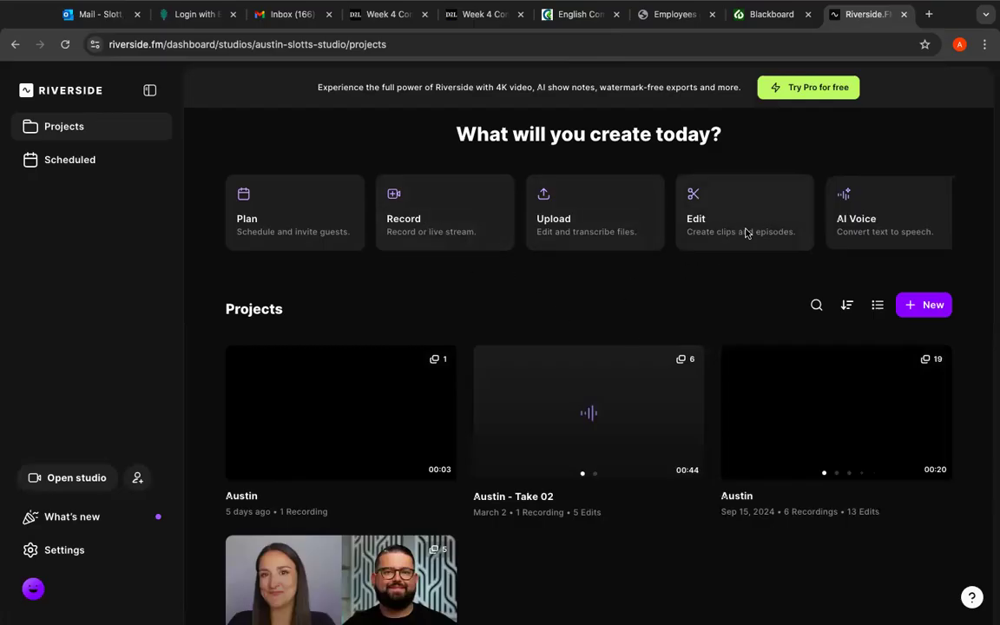
click(450, 211)
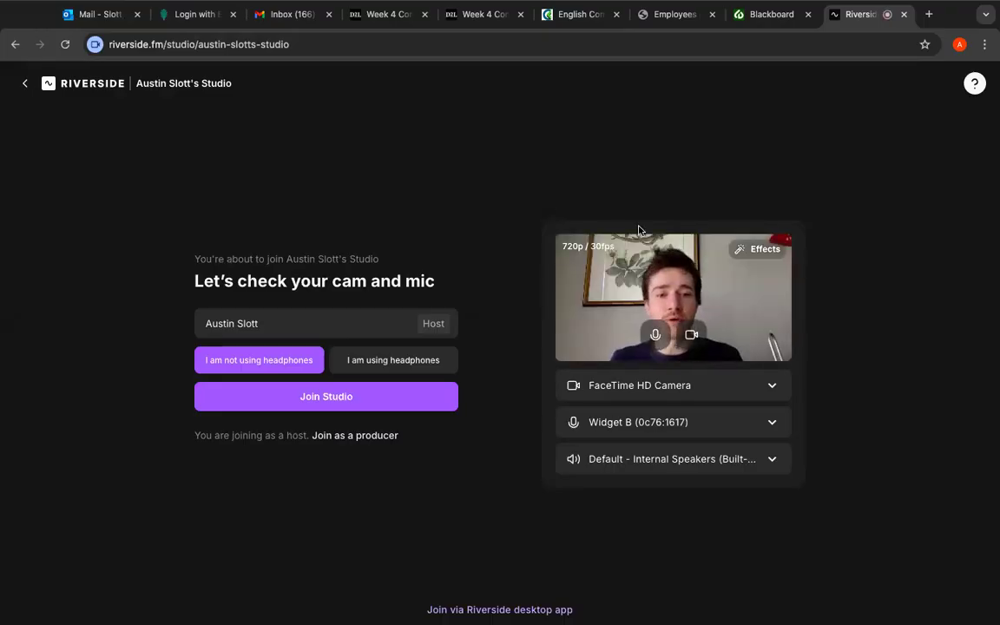
Join the studio with the camera turned off and Widget B (0c76:1617) as the microphone.
click(691, 335)
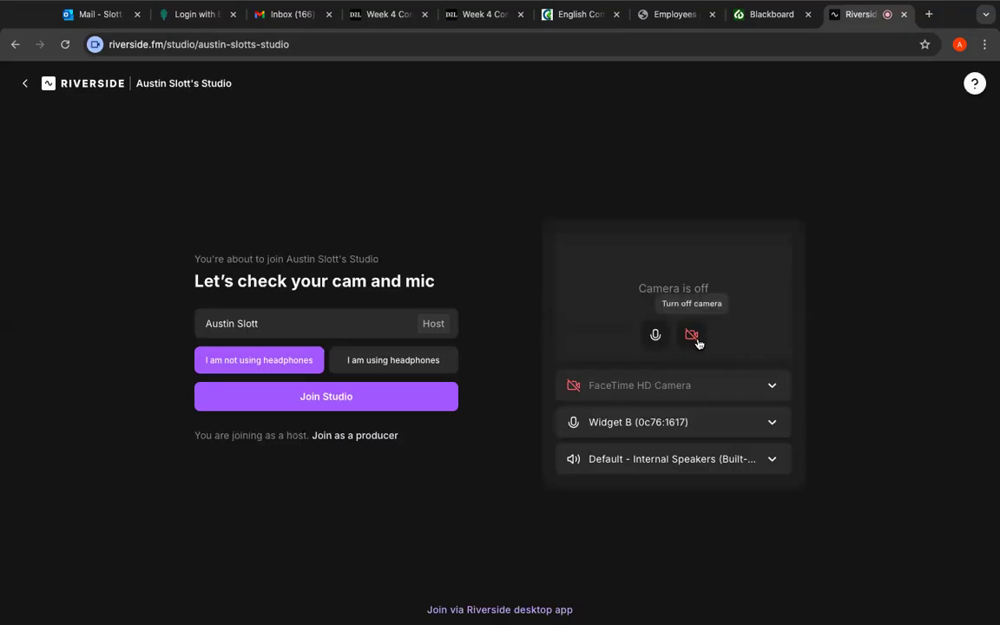
click(714, 421)
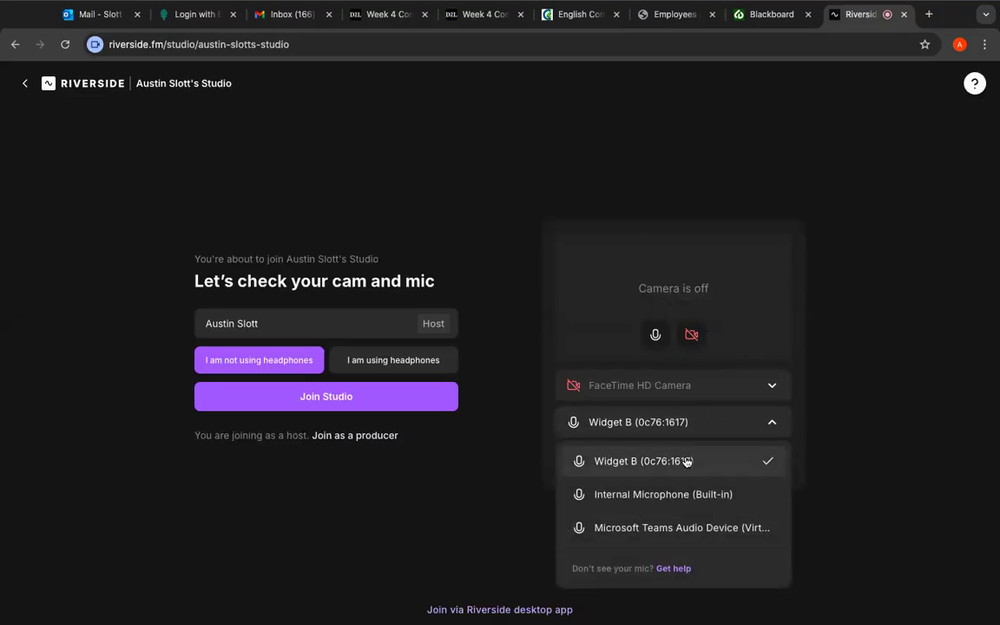
click(685, 460)
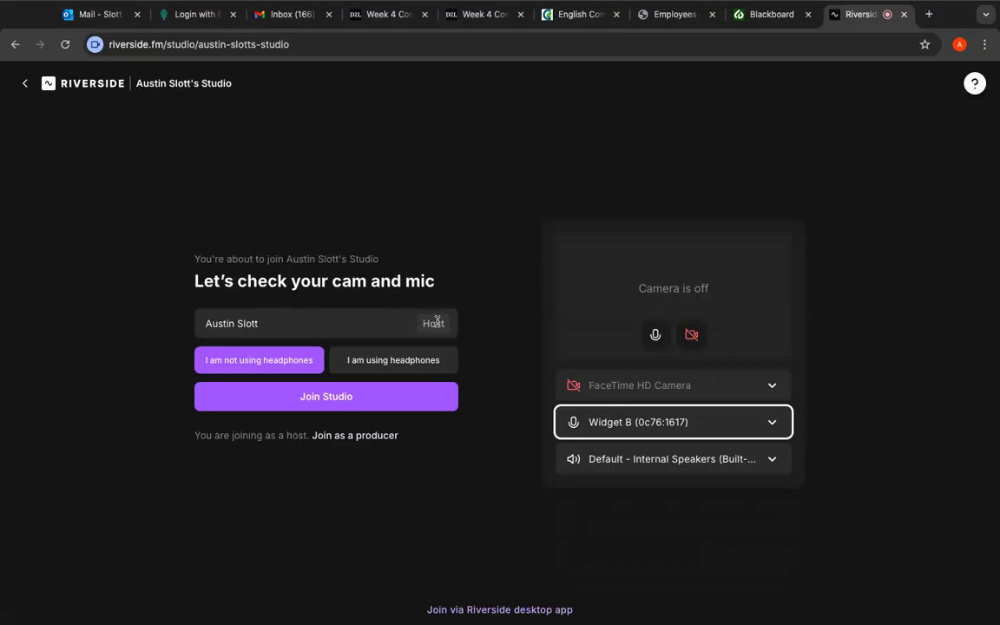
click(388, 398)
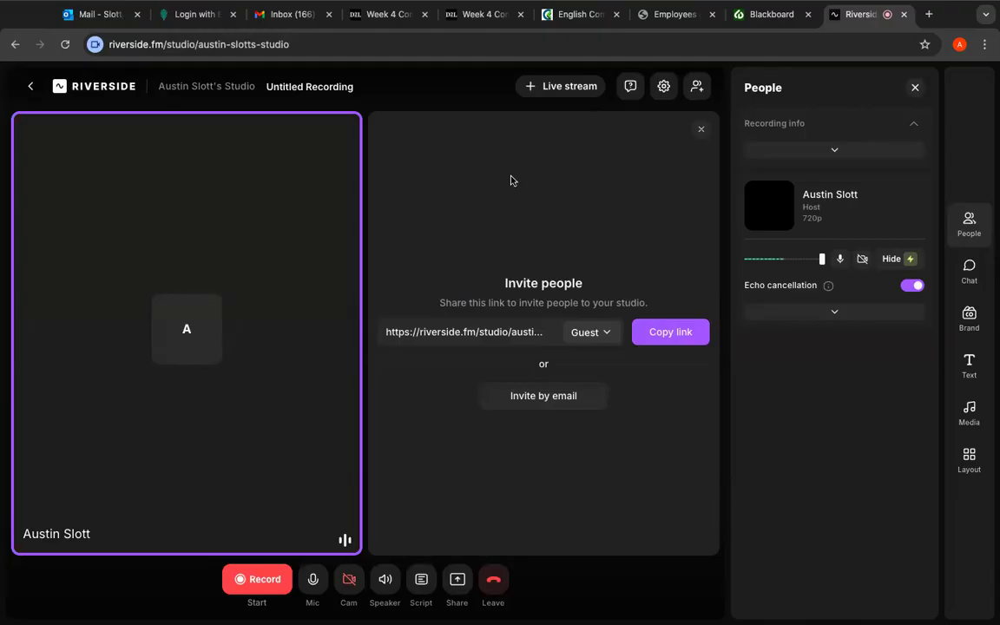
Look over the options for starting a recording and expand the host's device settings.
click(259, 579)
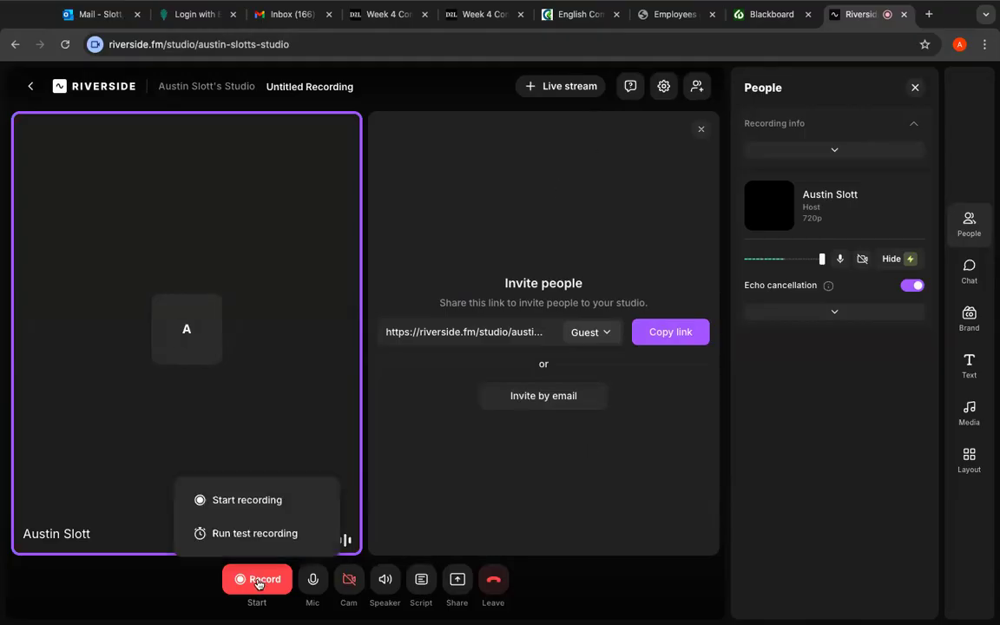
click(411, 521)
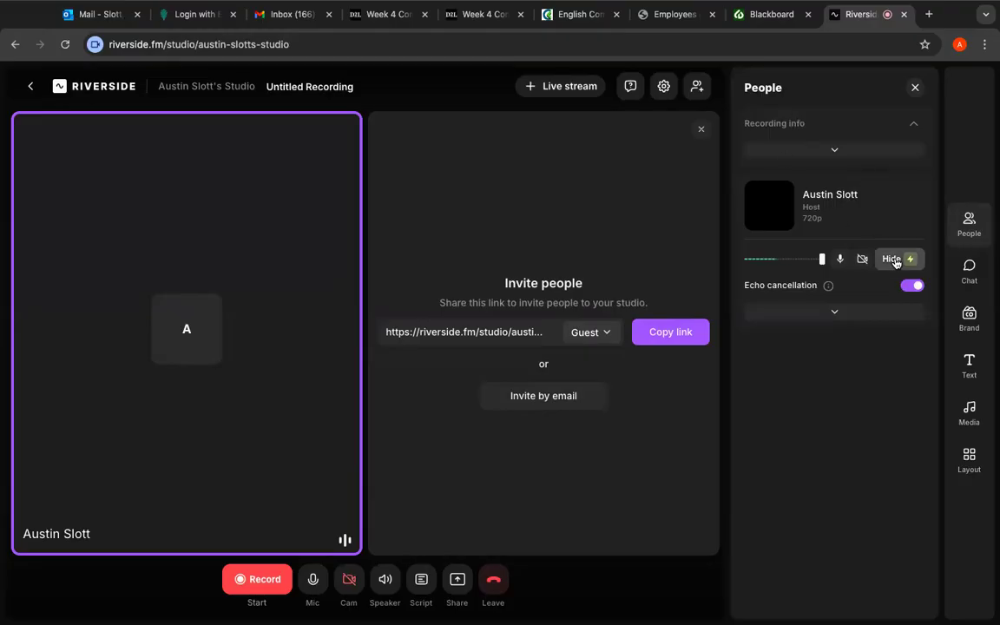
click(833, 315)
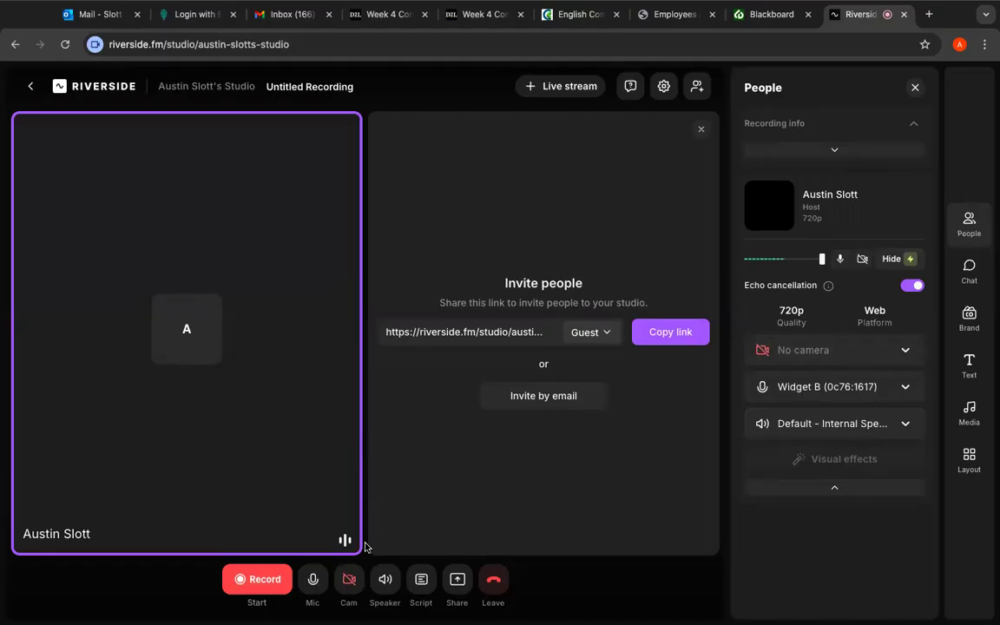
Show the Script area above the participants in the studio.
click(422, 590)
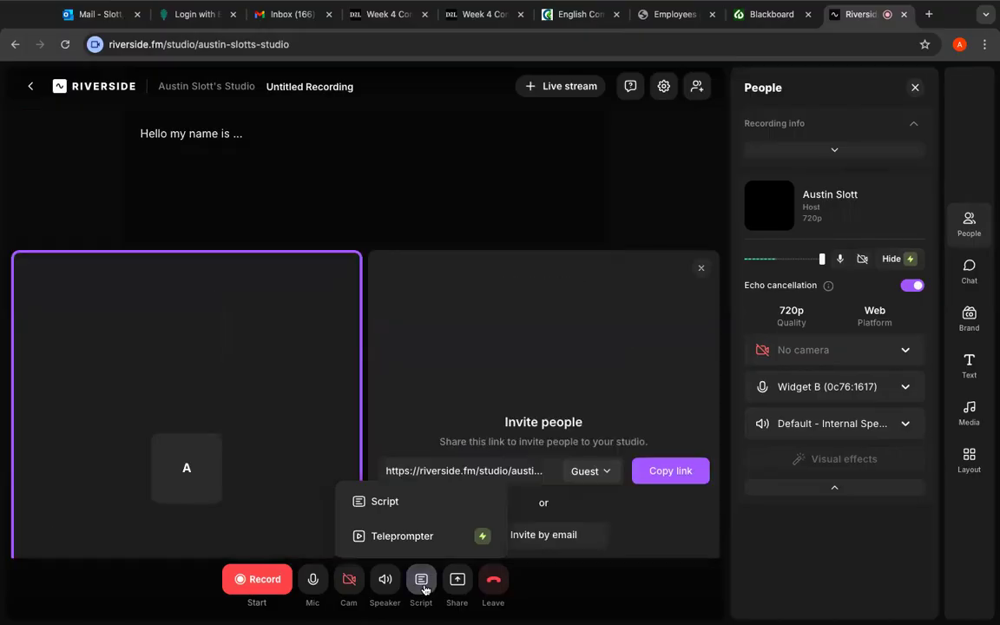
click(403, 503)
mouse_move(422, 577)
click(403, 503)
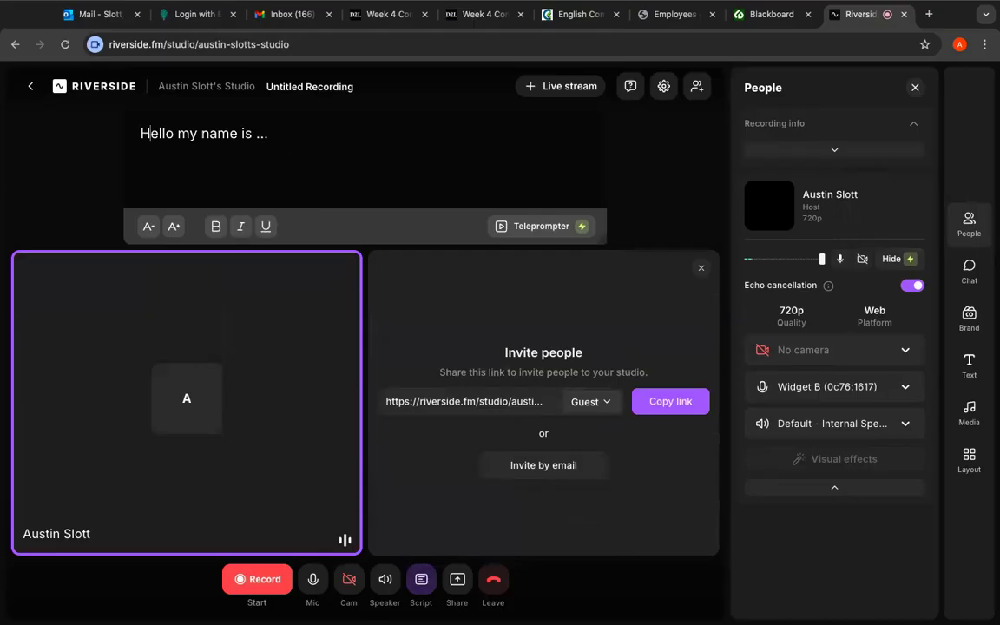
Replace the ellipsis after "Hello my name is" in the script with the host's full name.
click(278, 130)
key(BackSpace)
key(BackSpace)
key(BackSpace)
text(Austin Slott)
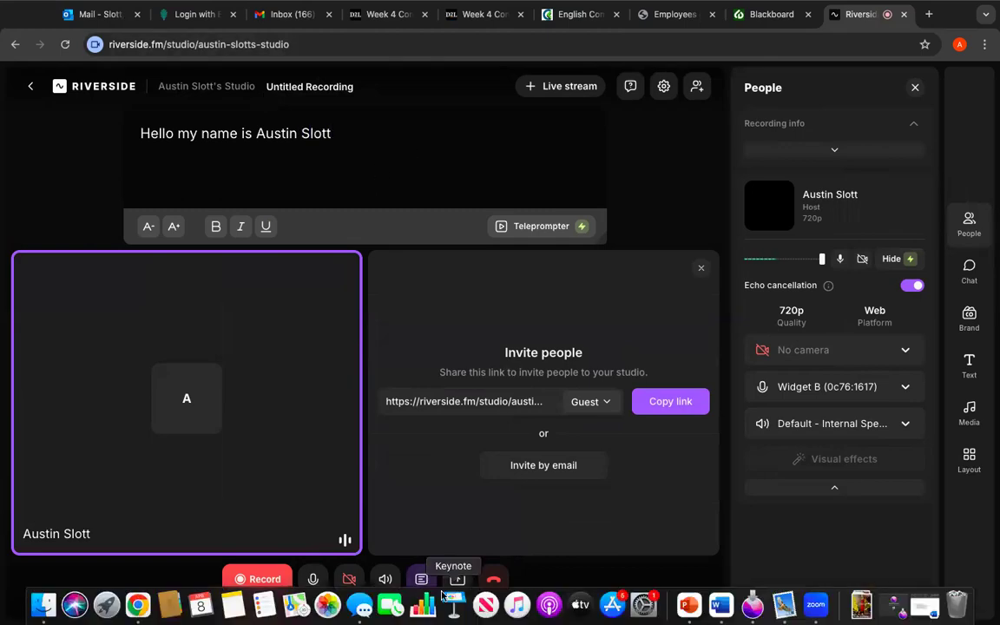
Delete the entire greeting line from the script.
mouse_move(452, 584)
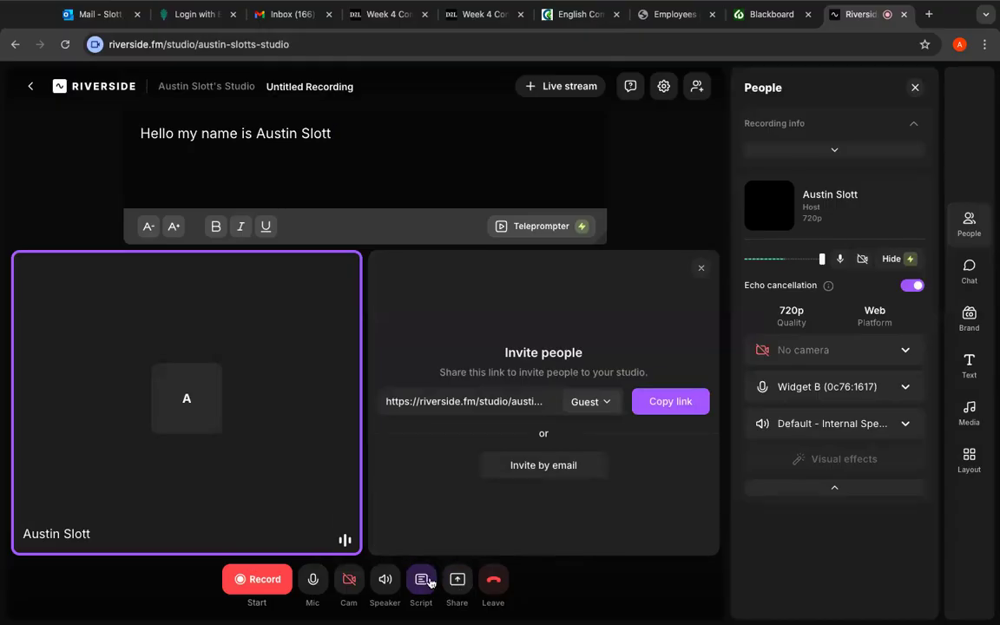
mouse_move(421, 579)
drag(337, 138, 109, 140)
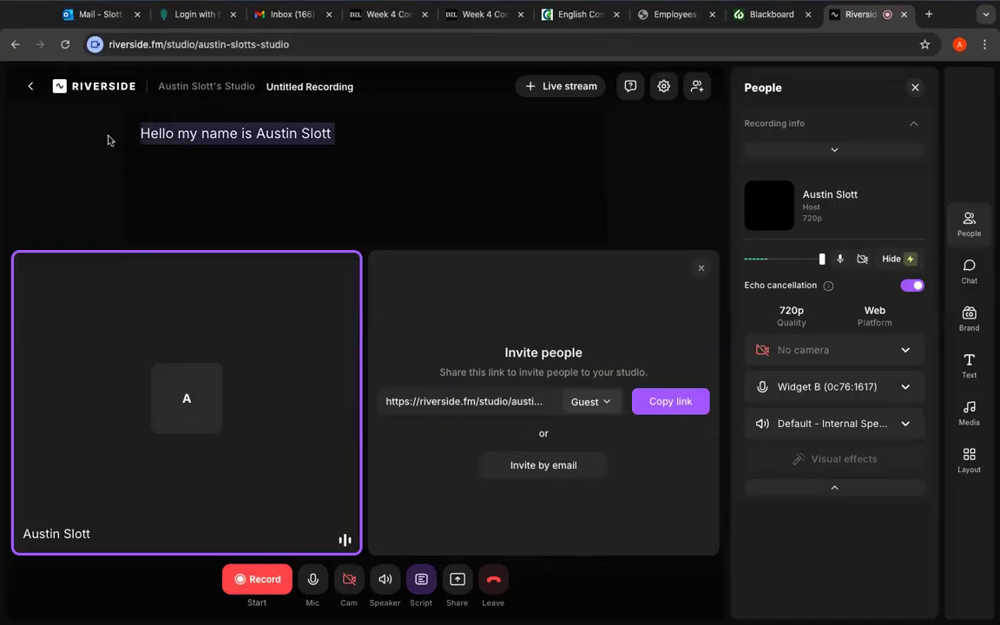
key(BackSpace)
Record a take of about 5 seconds and stop the recording.
mouse_move(313, 579)
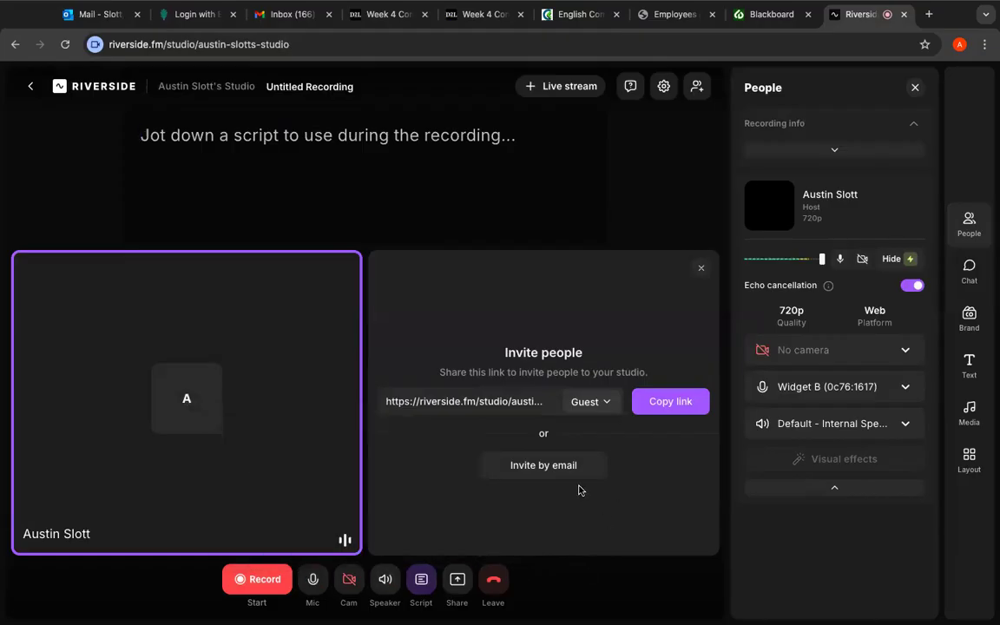
click(256, 579)
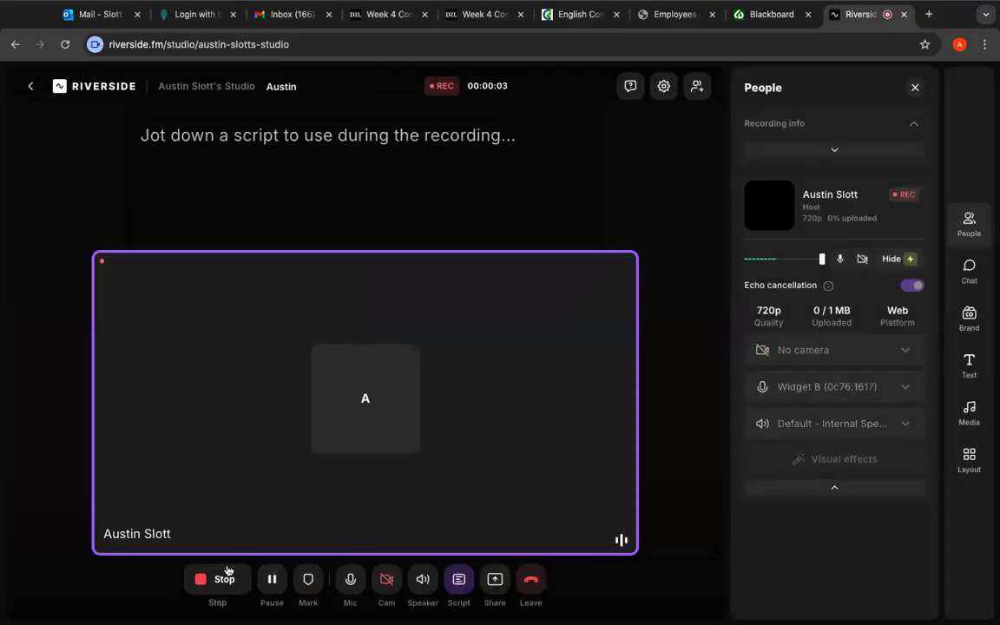
click(224, 580)
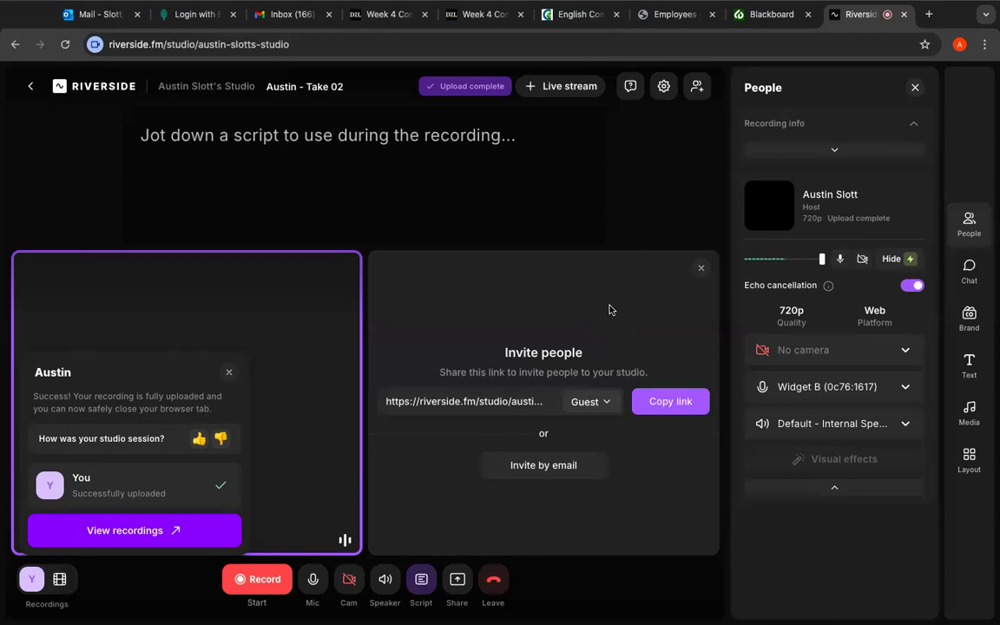
View the uploaded take's recordings page, allowing picture-in-picture for this time only and closing its floating window.
click(167, 543)
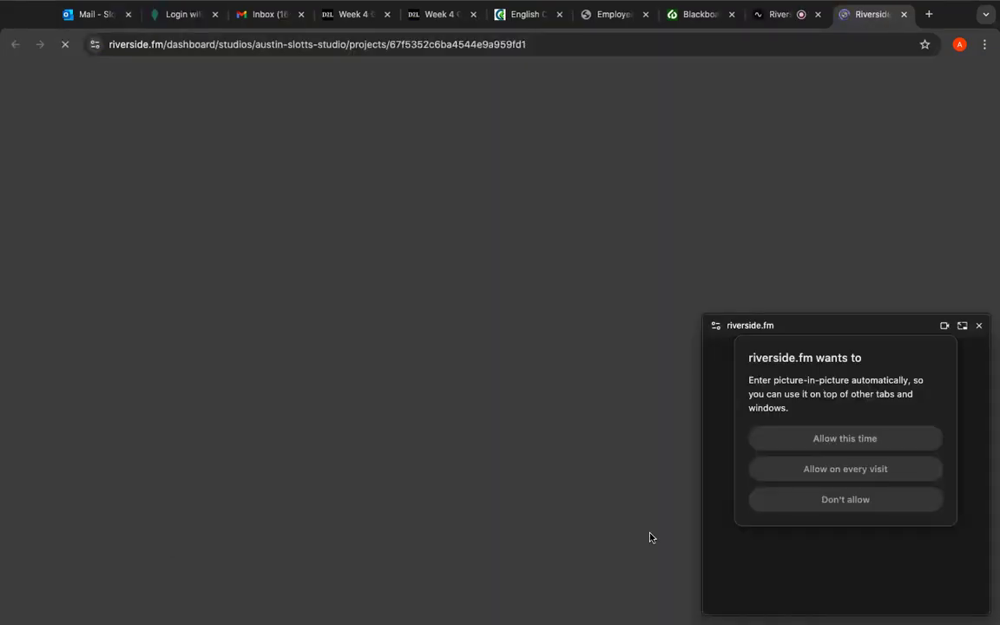
click(869, 438)
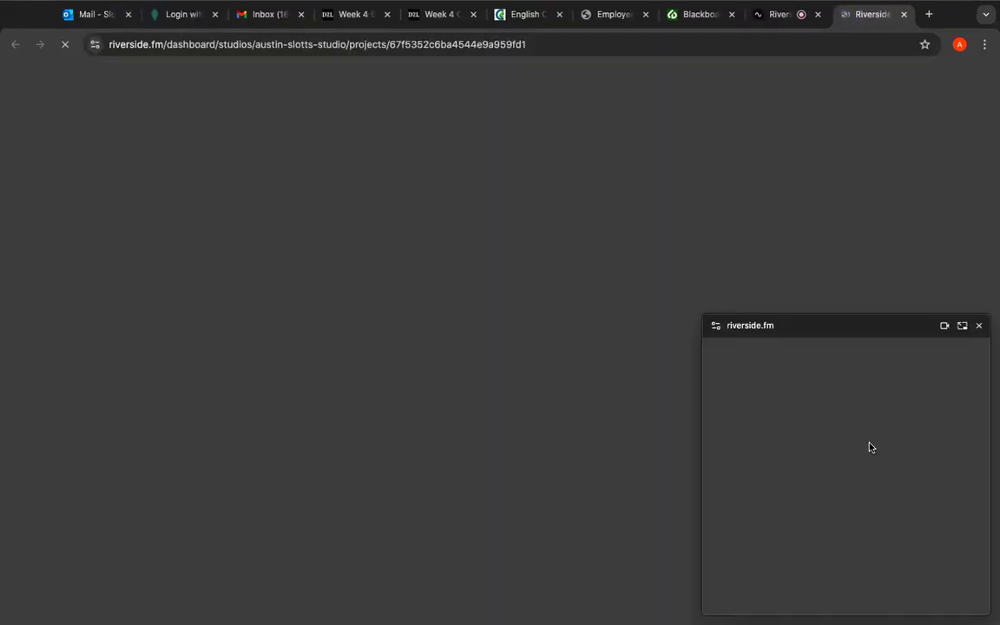
click(980, 326)
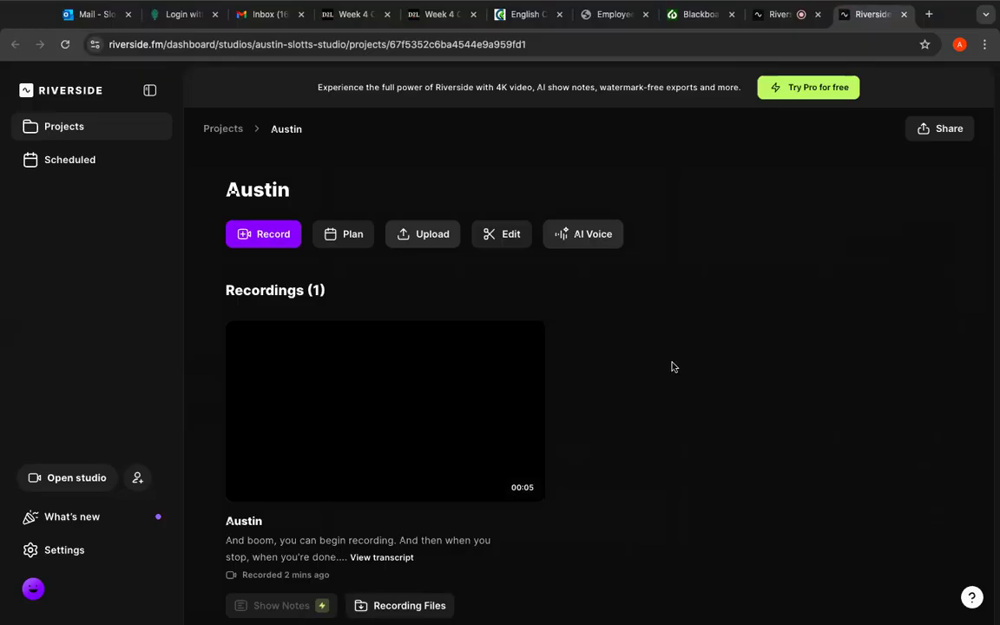
Look over the new take's project page and its recording.
scroll(670, 367, down, 1)
mouse_move(535, 347)
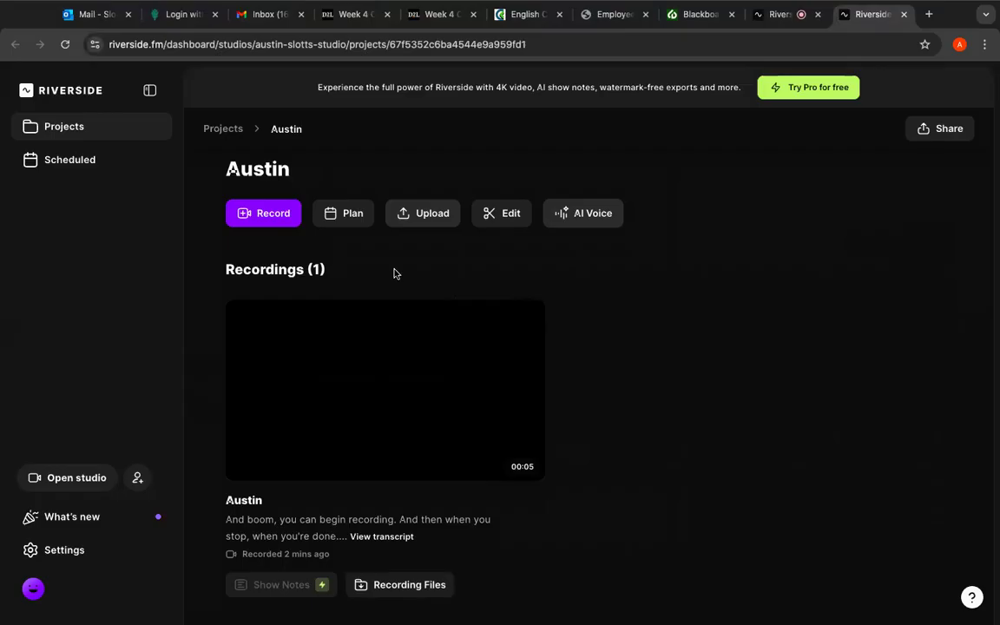
scroll(393, 272, down, 3)
scroll(393, 272, up, 4)
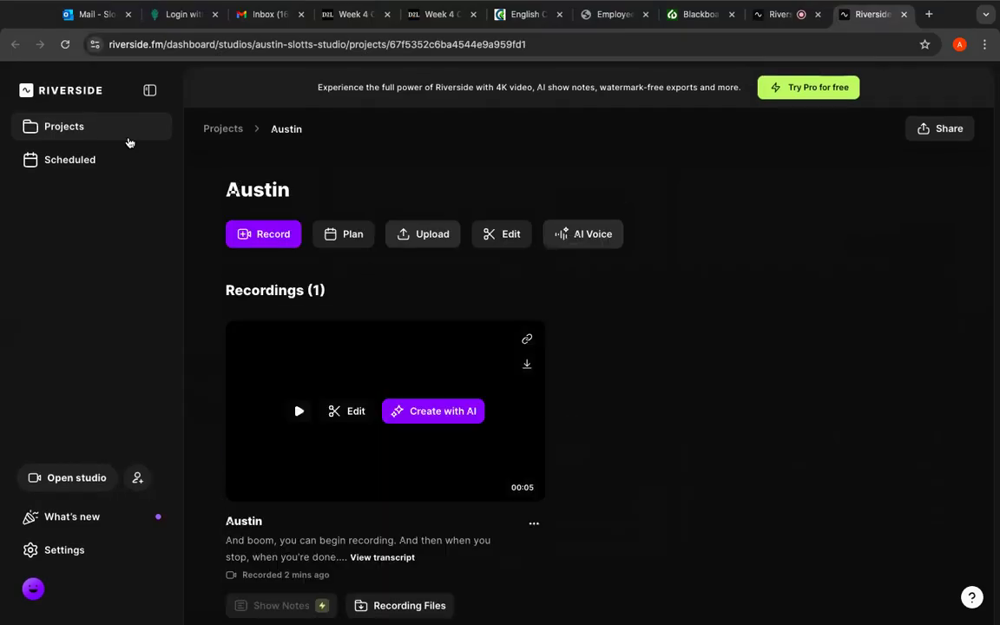
Go to the March 2 "Take 02" project and open its "Take 07" recording for editing.
click(89, 132)
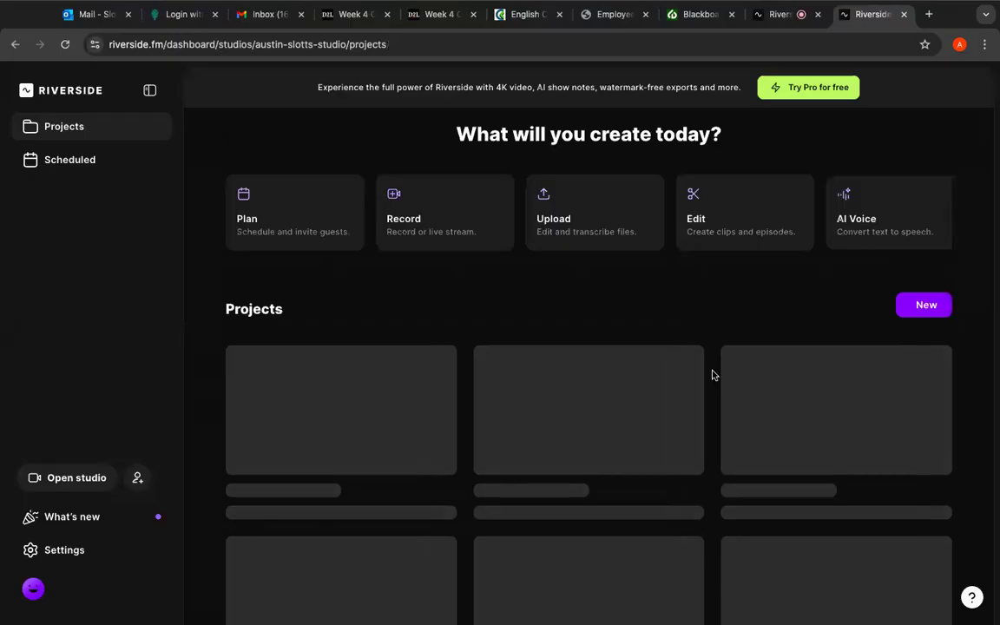
scroll(712, 376, down, 1)
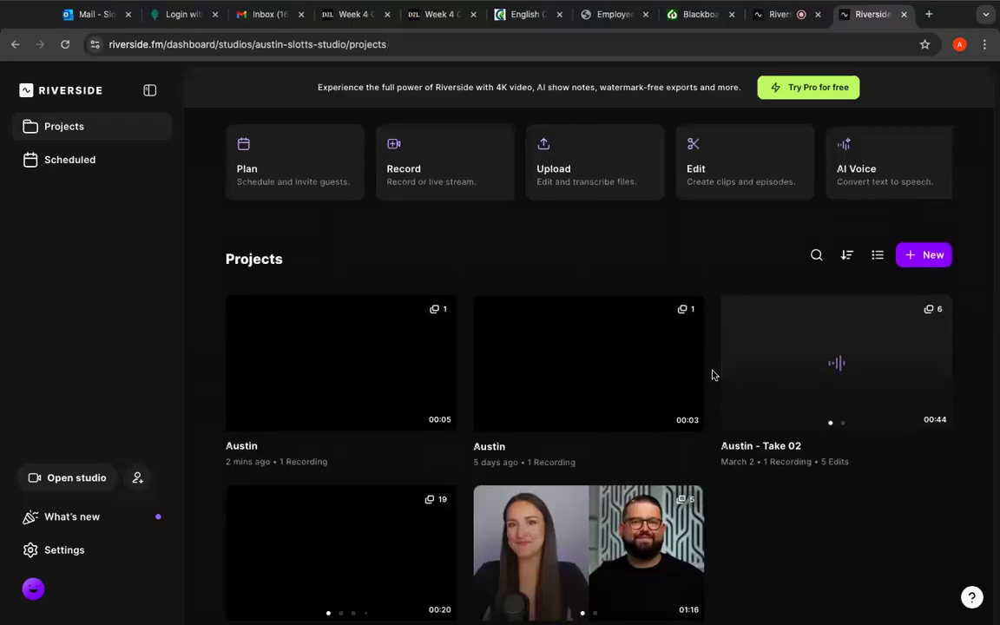
click(847, 389)
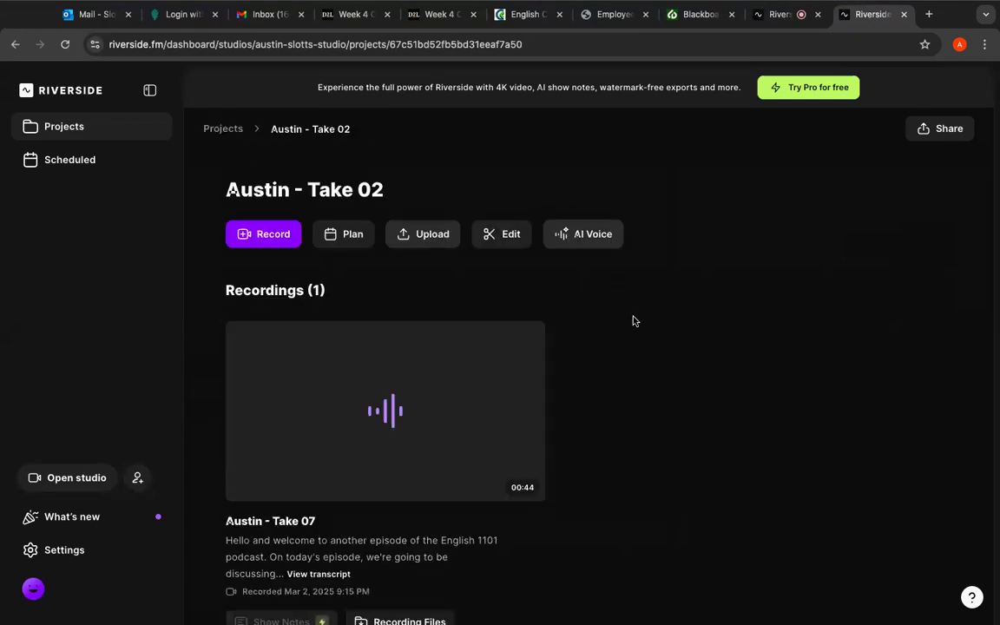
scroll(632, 319, down, 2)
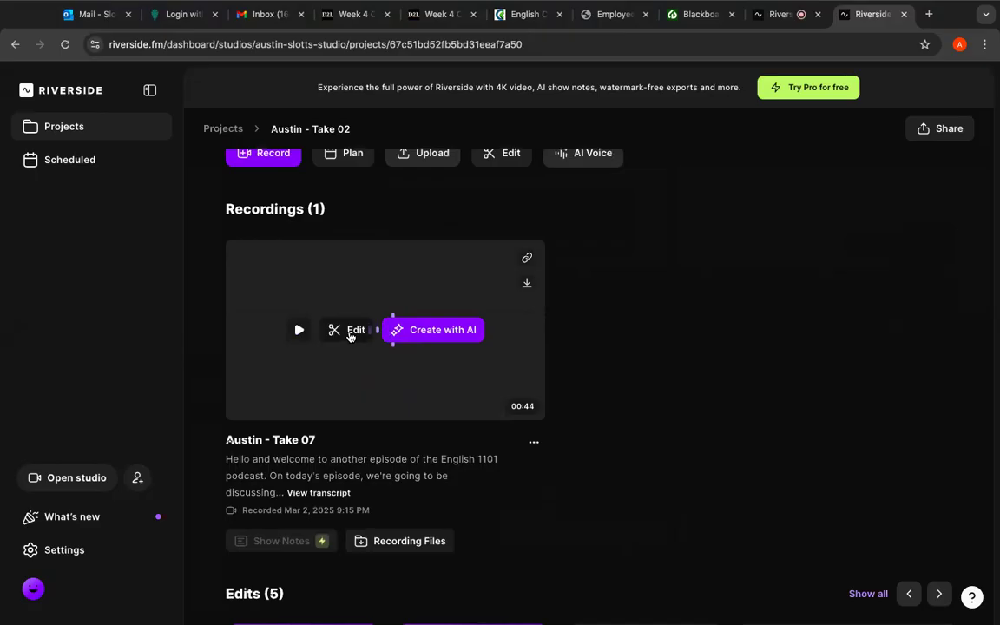
click(351, 333)
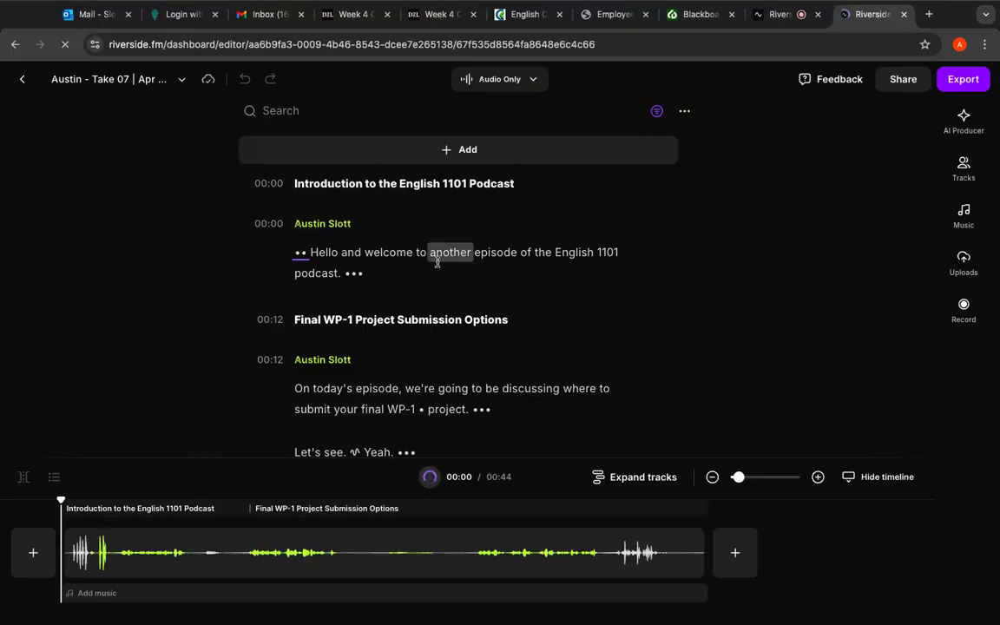
Read through the recording's transcript, from the podcast introduction to the WP-1 project submission options.
scroll(437, 263, down, 1)
scroll(437, 263, down, 2)
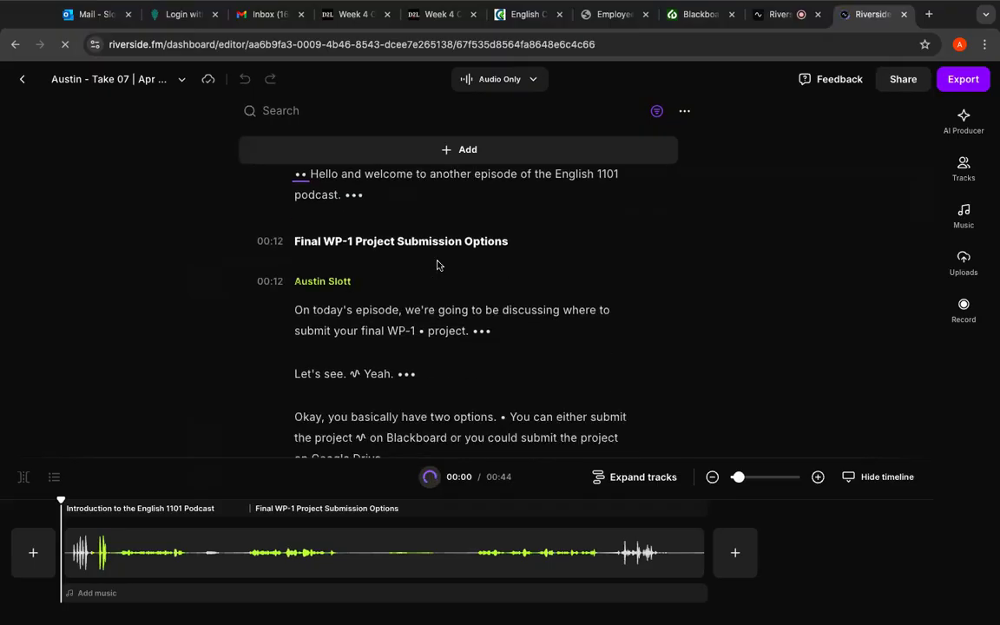
scroll(437, 265, down, 1)
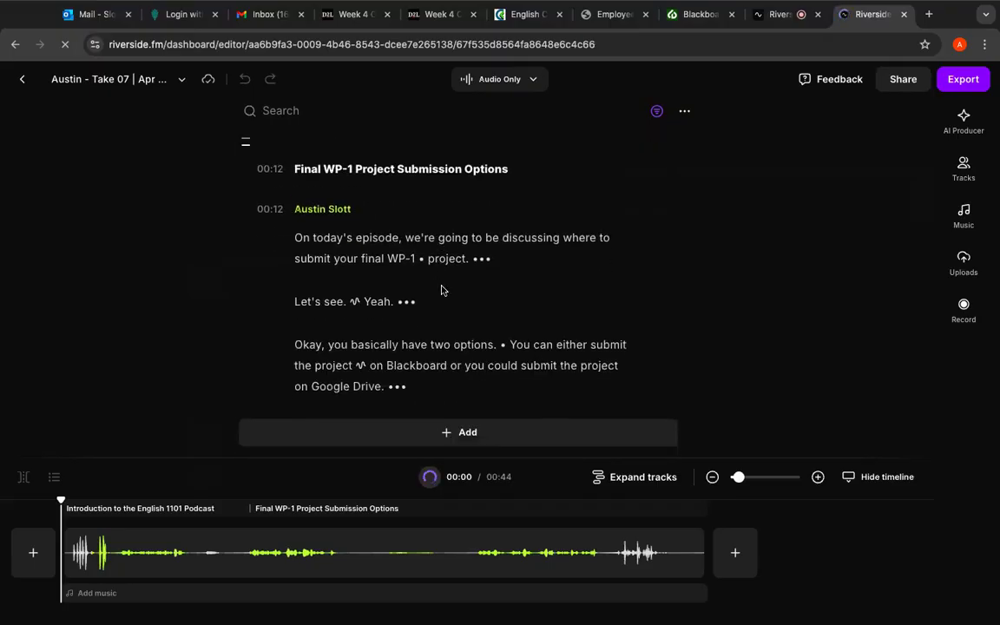
mouse_move(444, 288)
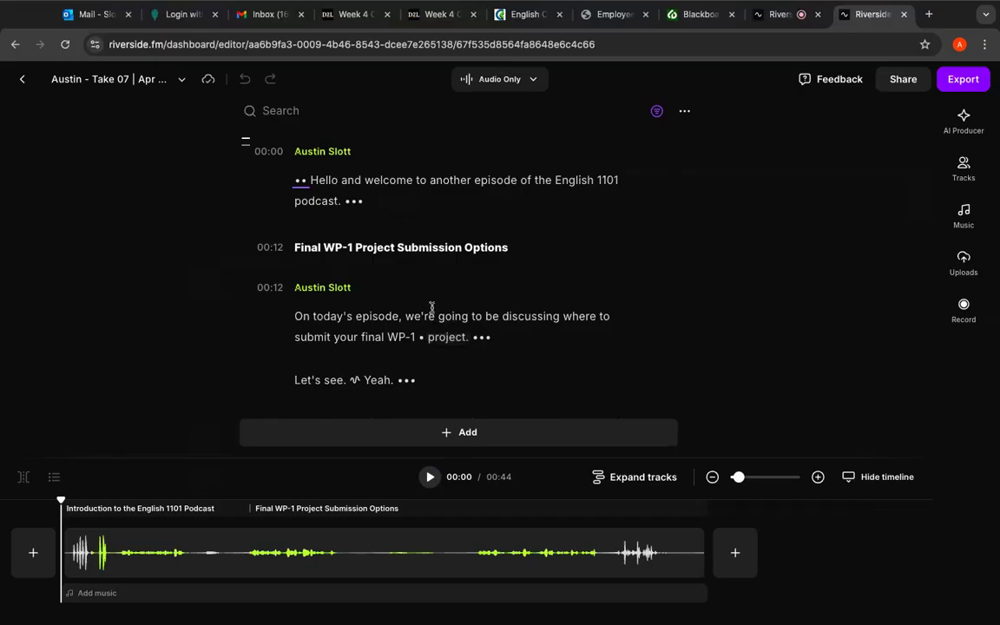
scroll(427, 274, down, 2)
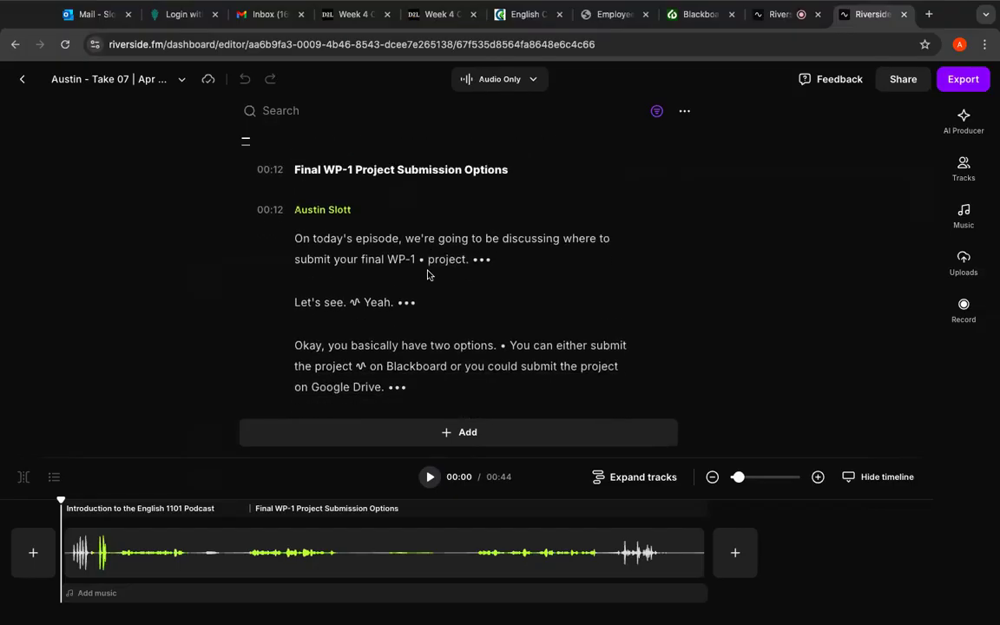
scroll(449, 259, up, 2)
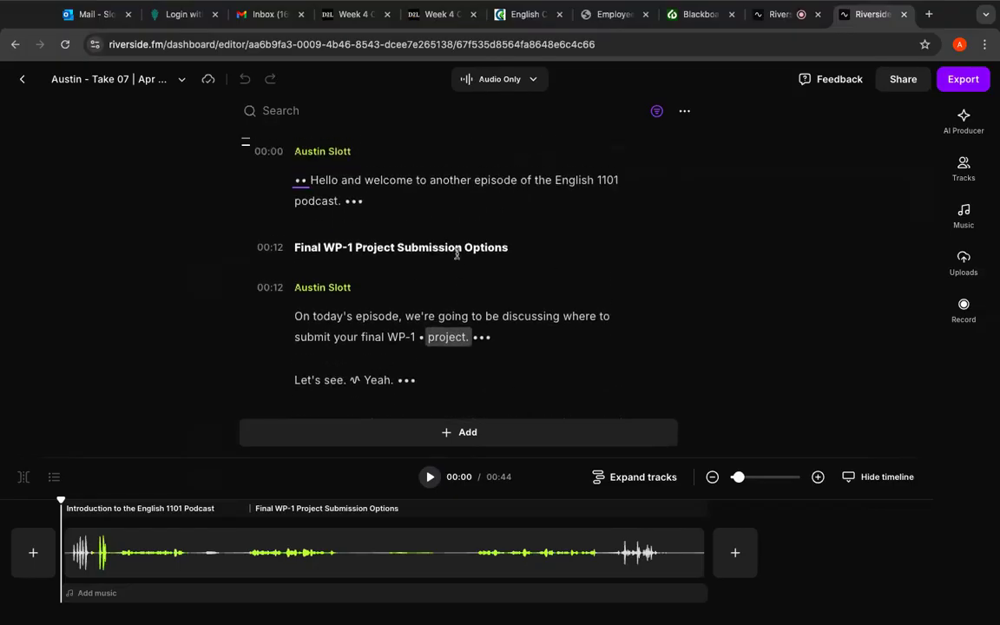
scroll(457, 253, up, 2)
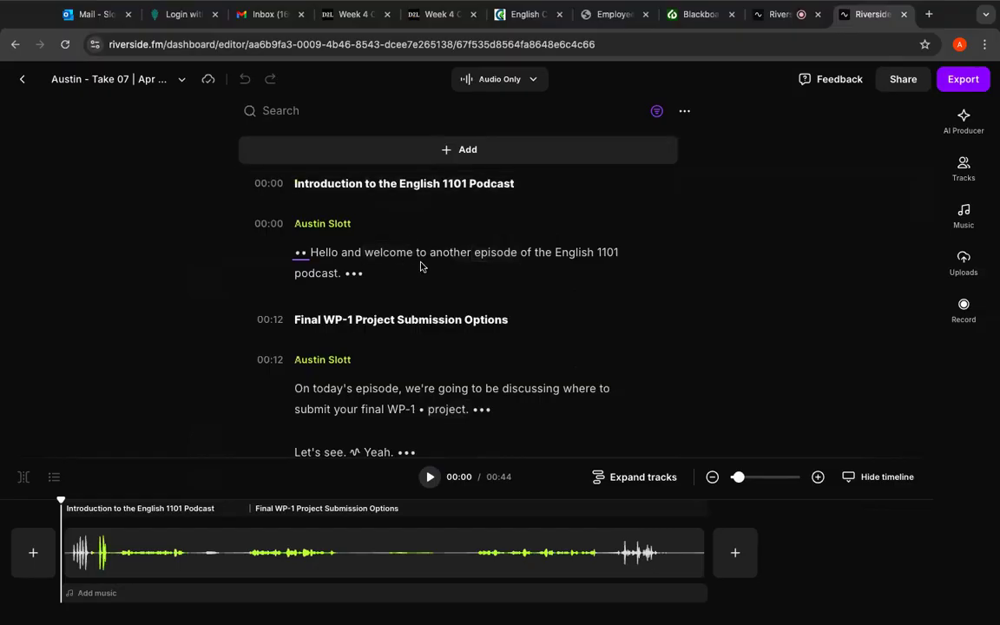
scroll(422, 266, down, 1)
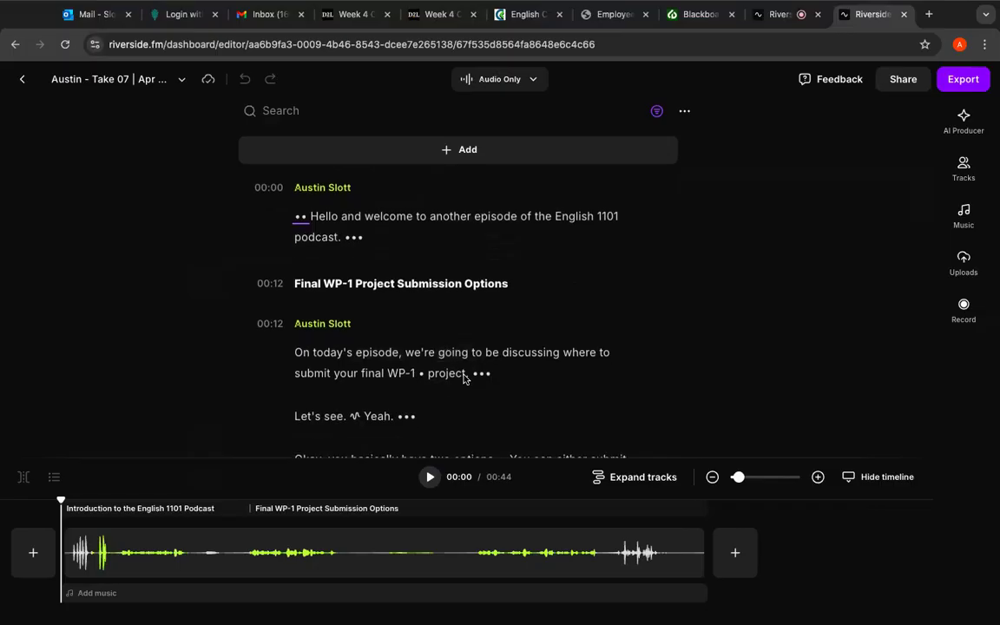
scroll(420, 336, down, 2)
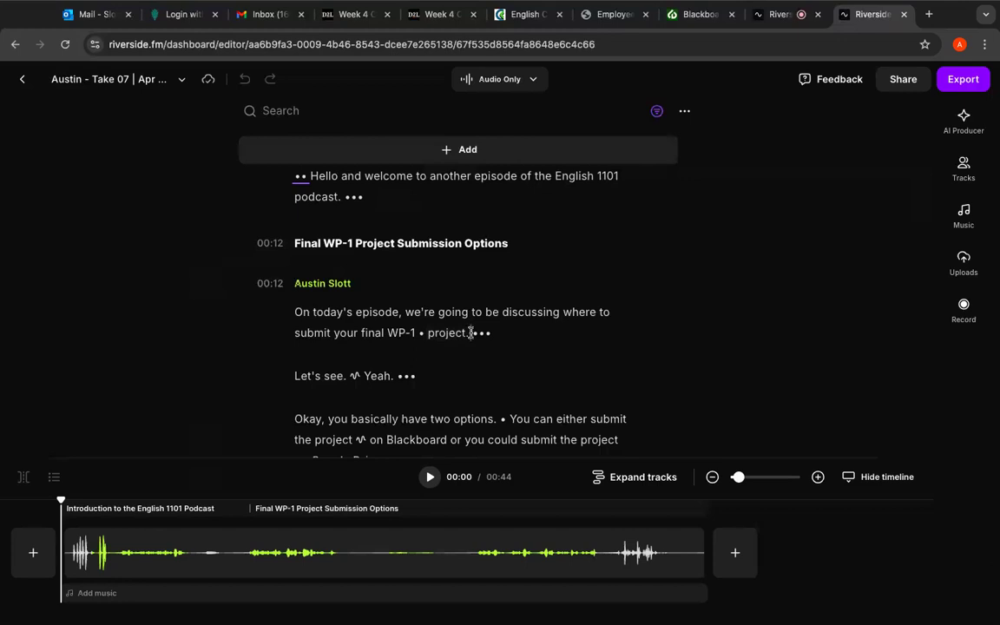
Play the whole recording from the opening pause before "Hello" through to its end.
click(471, 333)
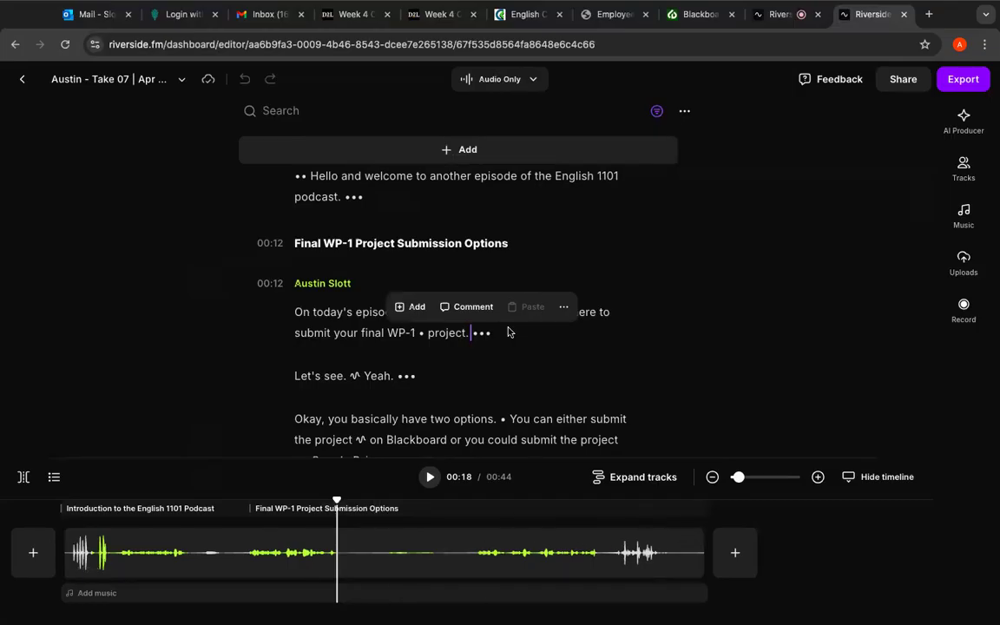
click(778, 262)
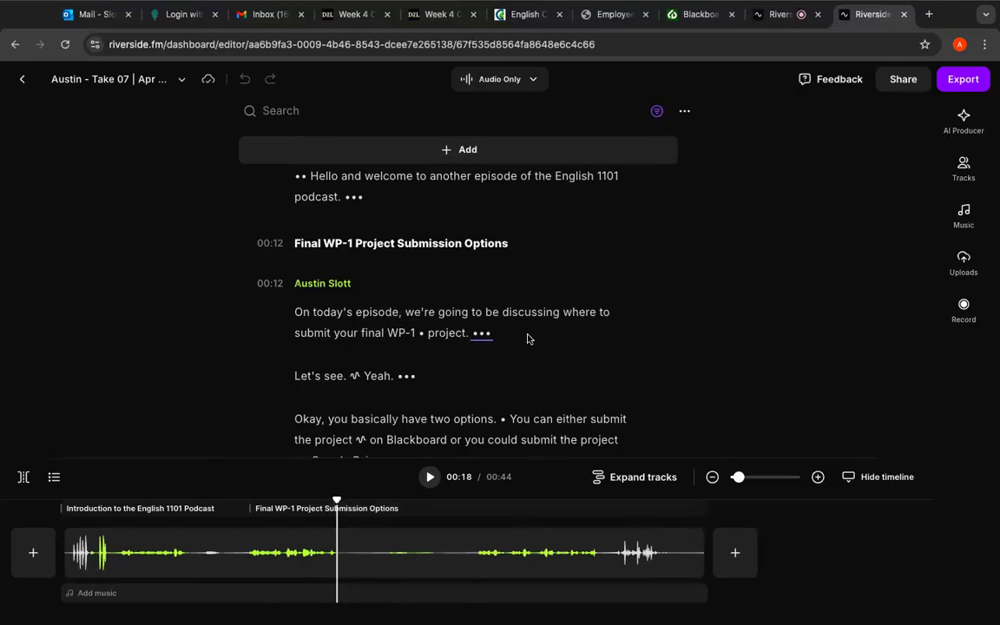
scroll(527, 339, up, 1)
scroll(520, 342, up, 1)
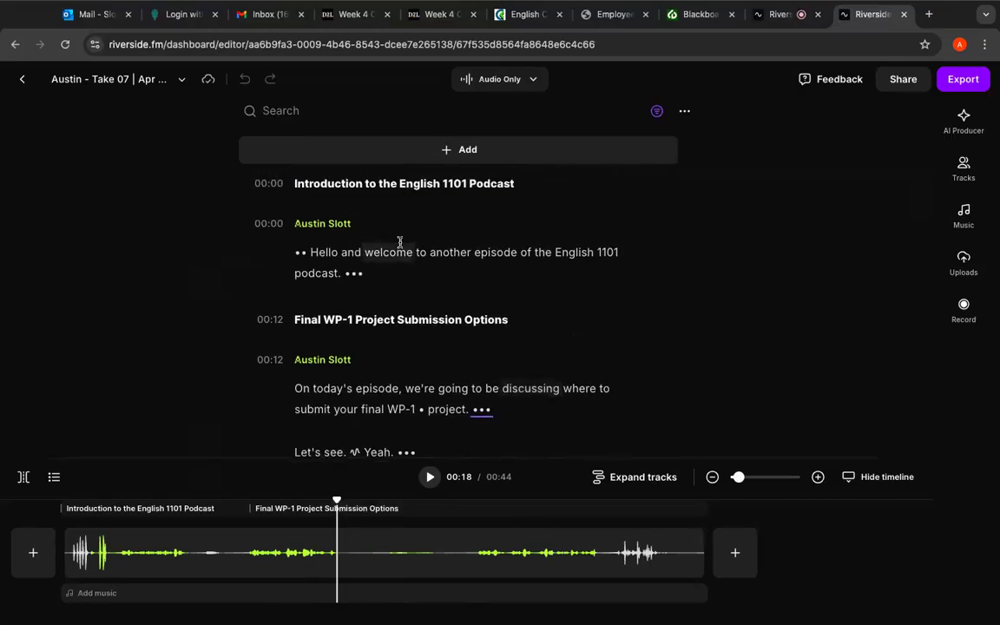
click(295, 252)
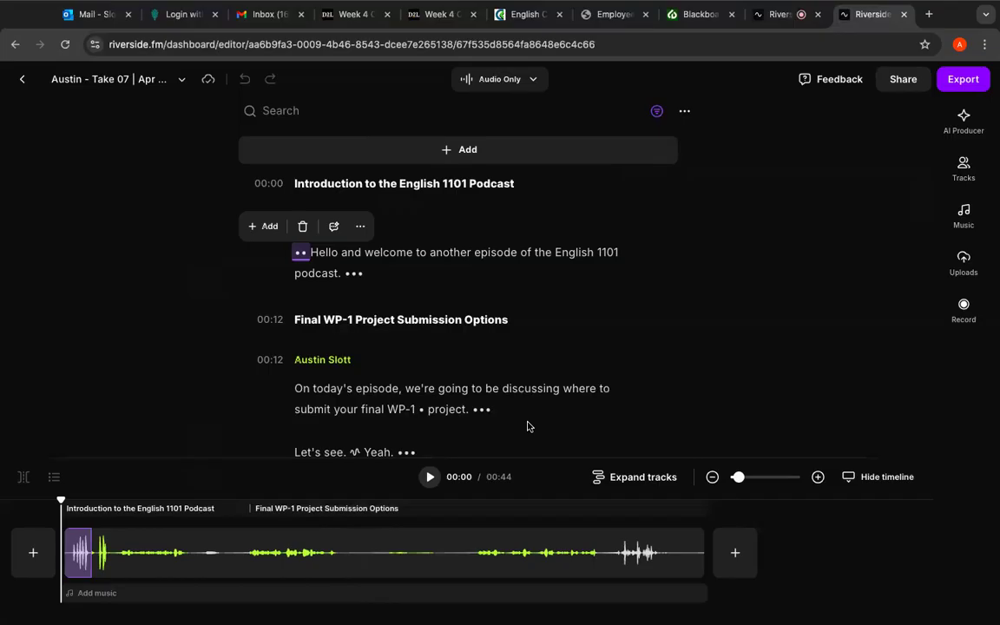
click(430, 478)
key(XF86AudioRaiseVolume)
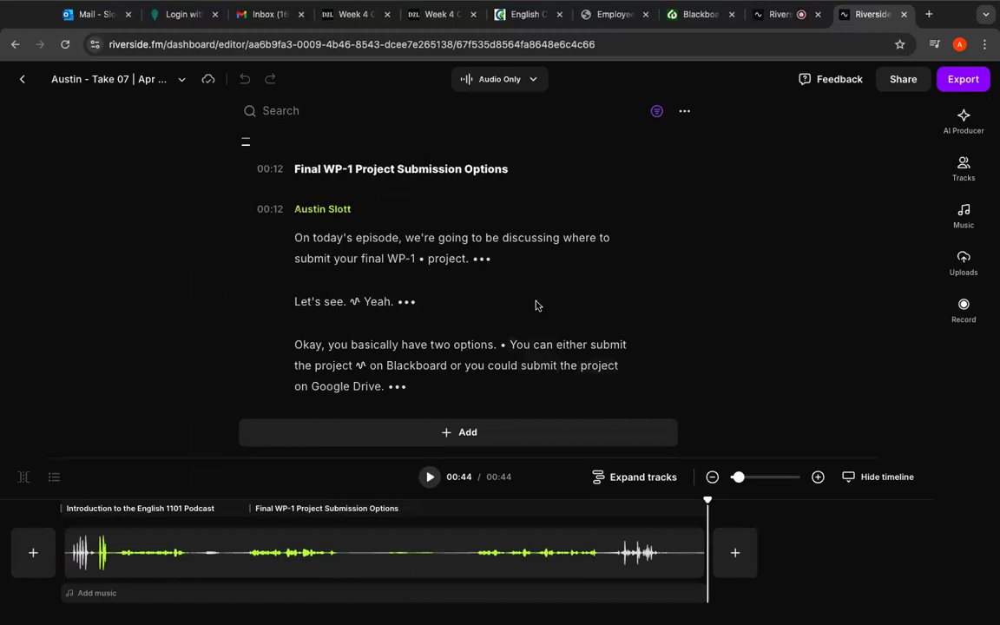
scroll(535, 306, up, 3)
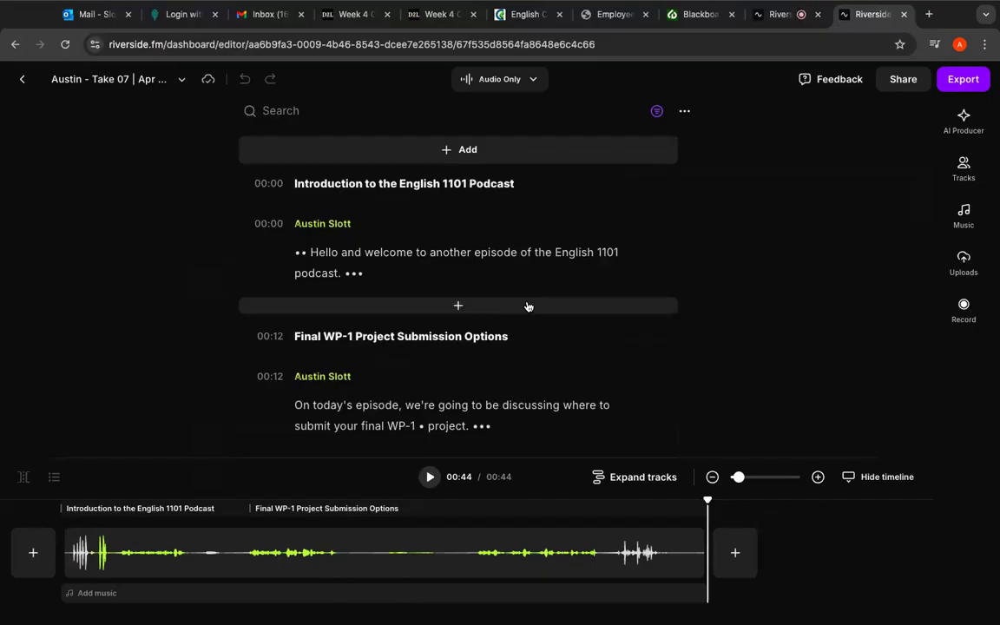
Return the playhead to the recording's beginning and look over the transcript again.
click(209, 527)
click(97, 516)
drag(97, 516, 69, 519)
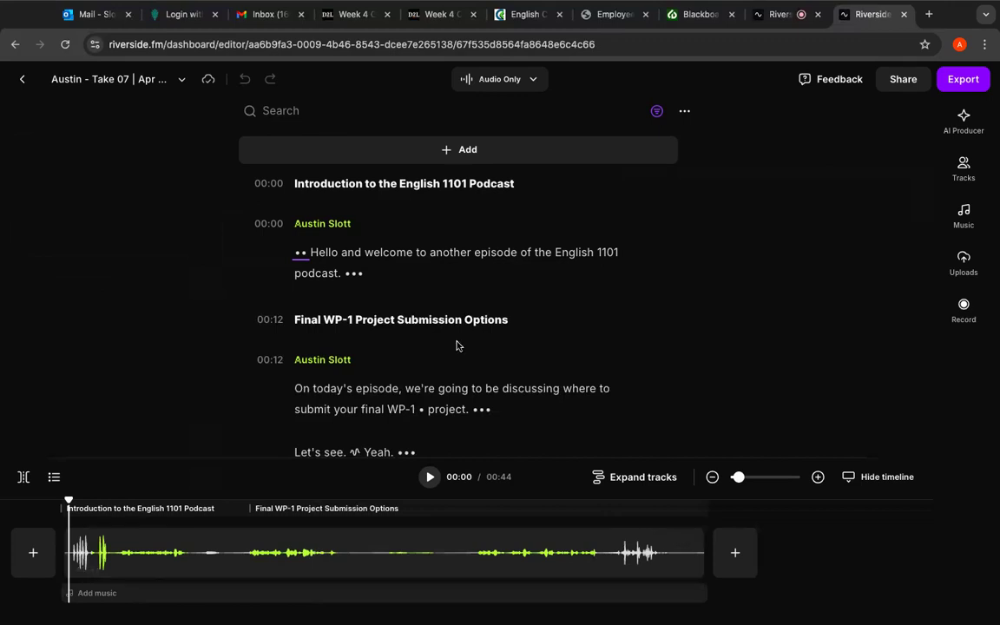
scroll(457, 346, down, 1)
scroll(443, 345, down, 2)
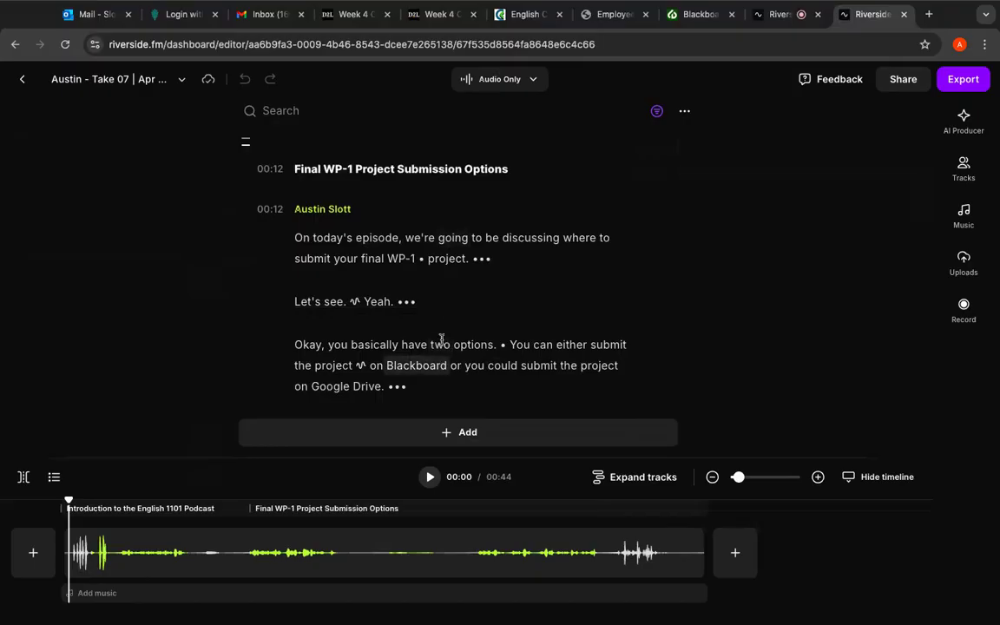
scroll(441, 335, up, 2)
scroll(441, 335, up, 2)
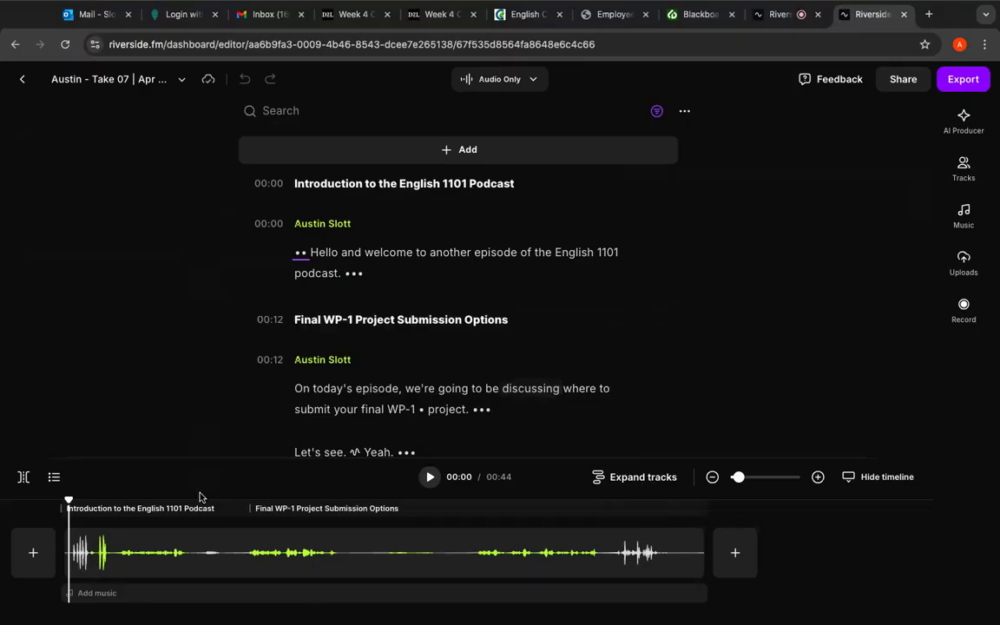
Listen to the opening through "Hello" and split the recording just after it, at about 00:03.
click(74, 543)
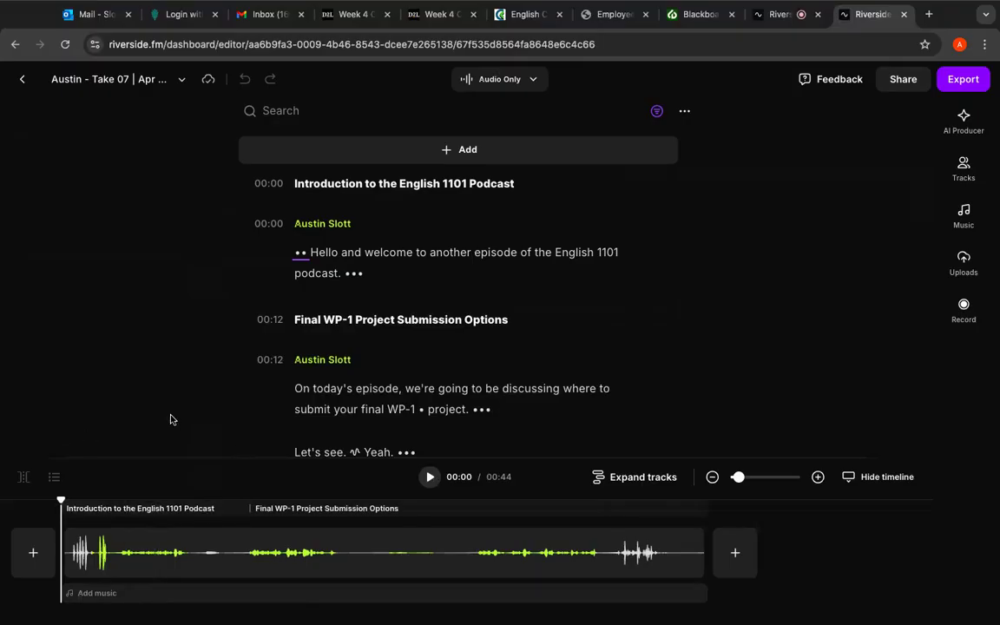
key(space)
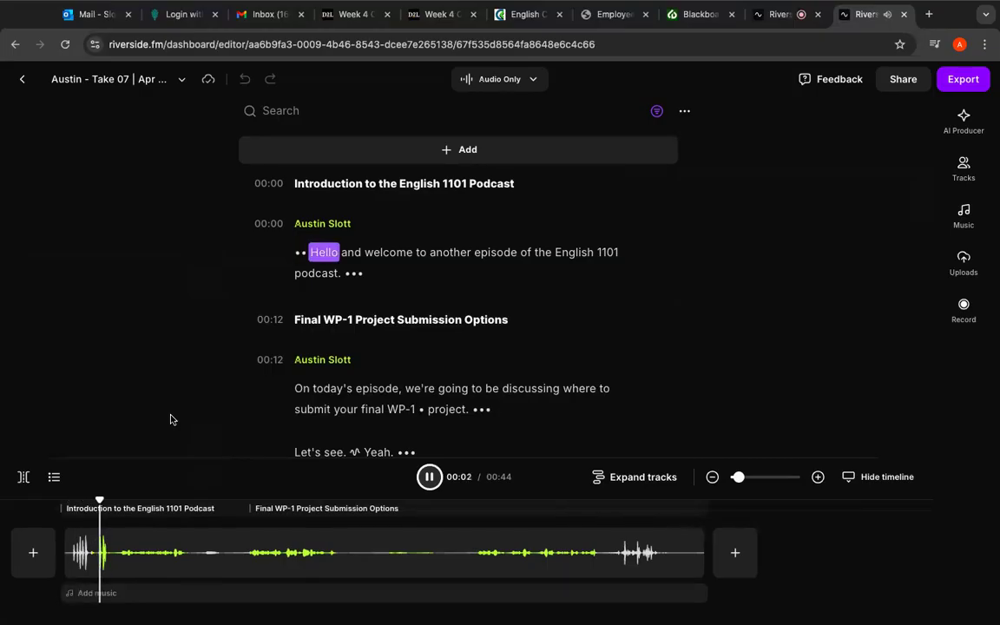
key(space)
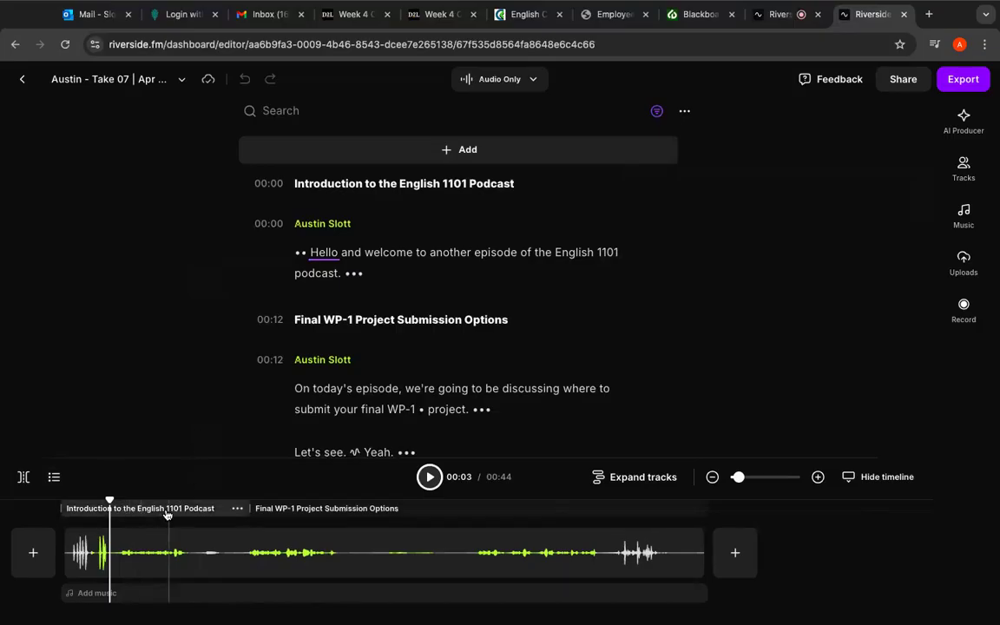
drag(110, 501, 199, 501)
click(137, 508)
click(195, 509)
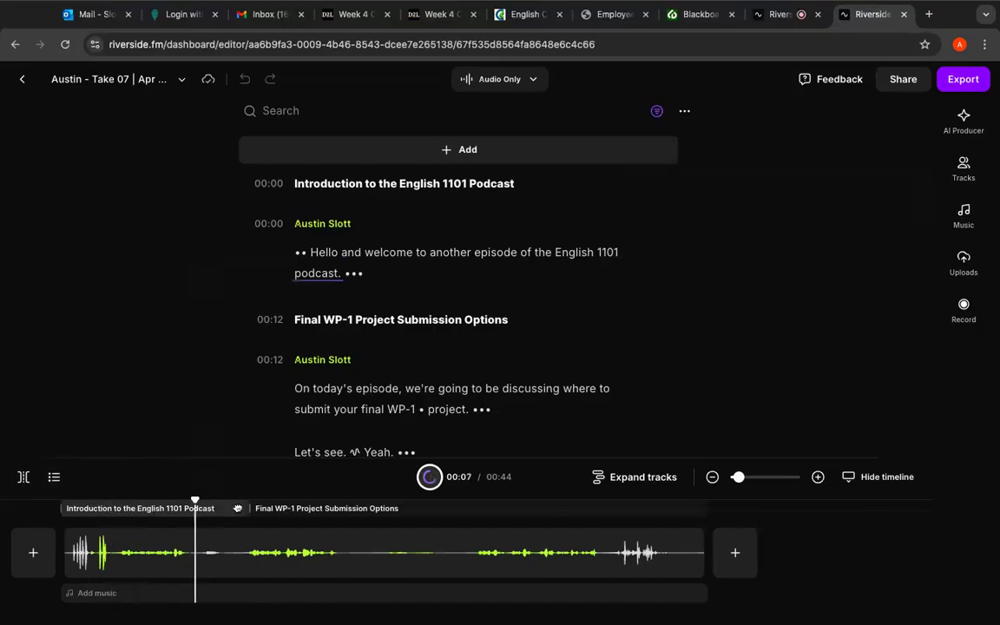
drag(195, 509, 113, 517)
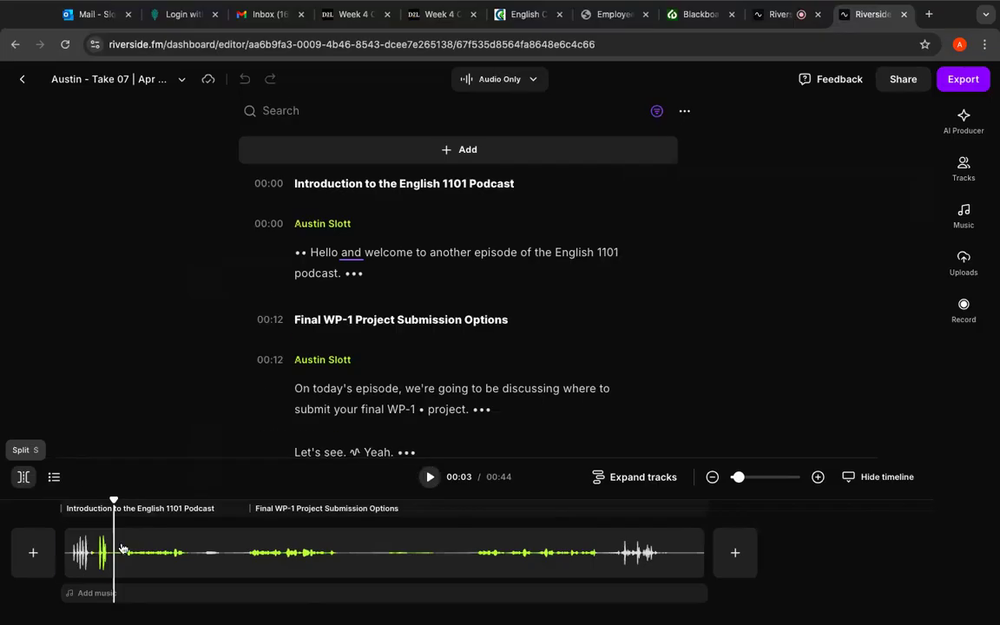
click(24, 479)
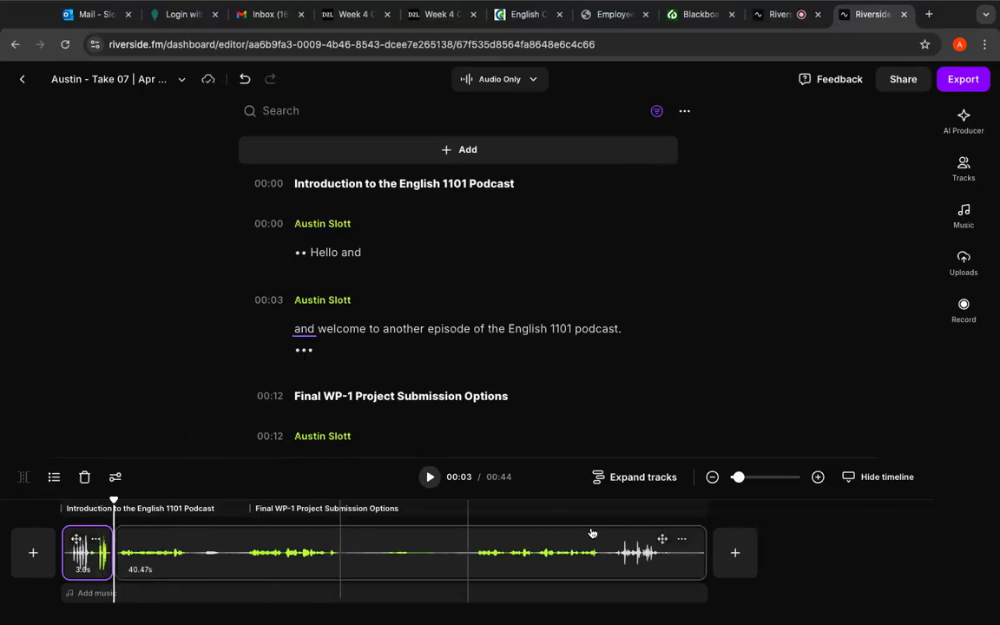
Delete the short first clip containing the opening noise and "Hello".
click(168, 542)
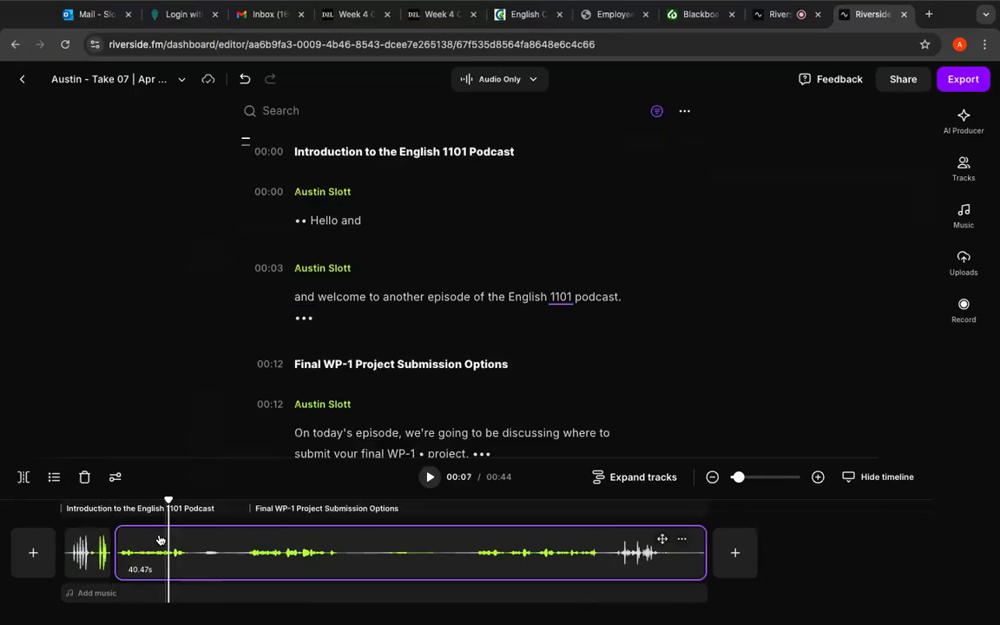
click(86, 541)
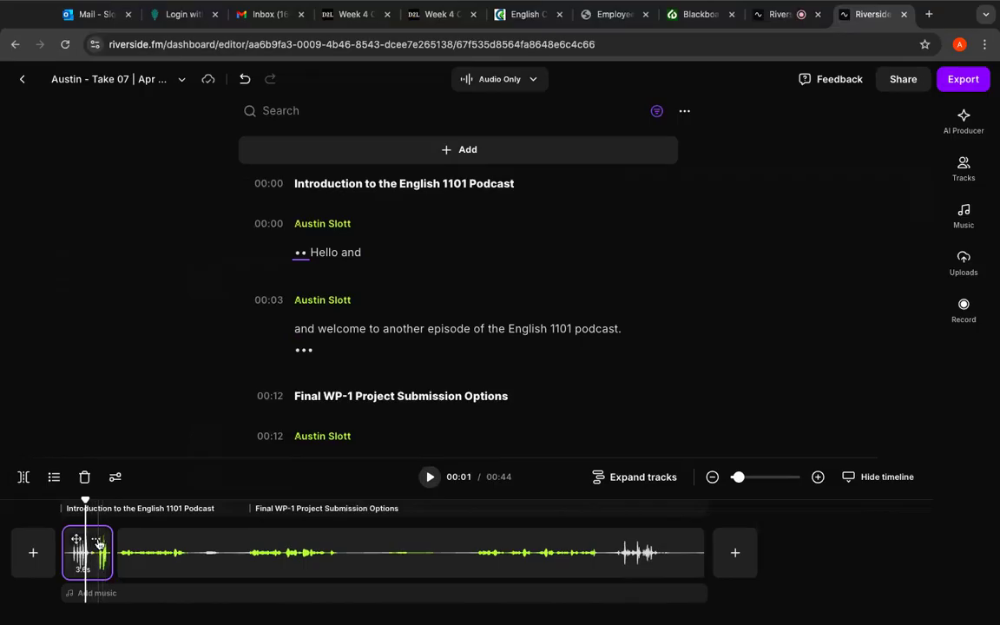
click(98, 542)
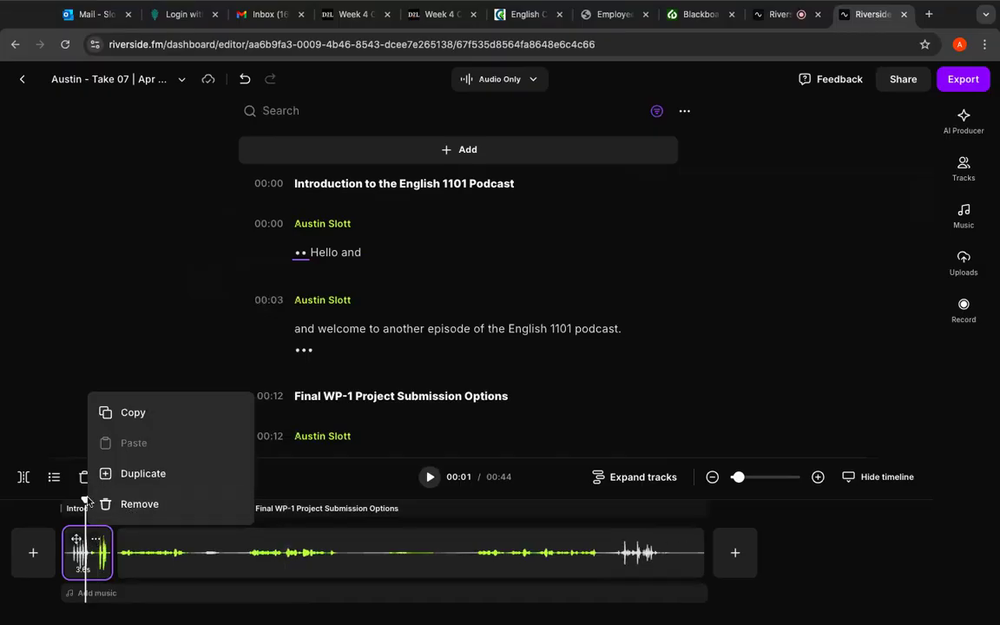
click(66, 427)
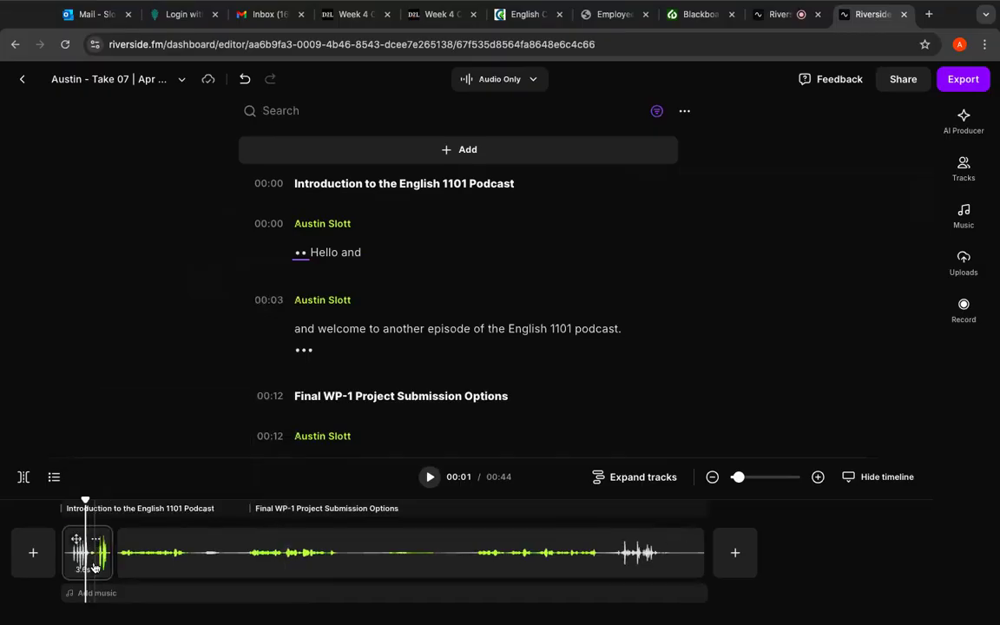
click(95, 559)
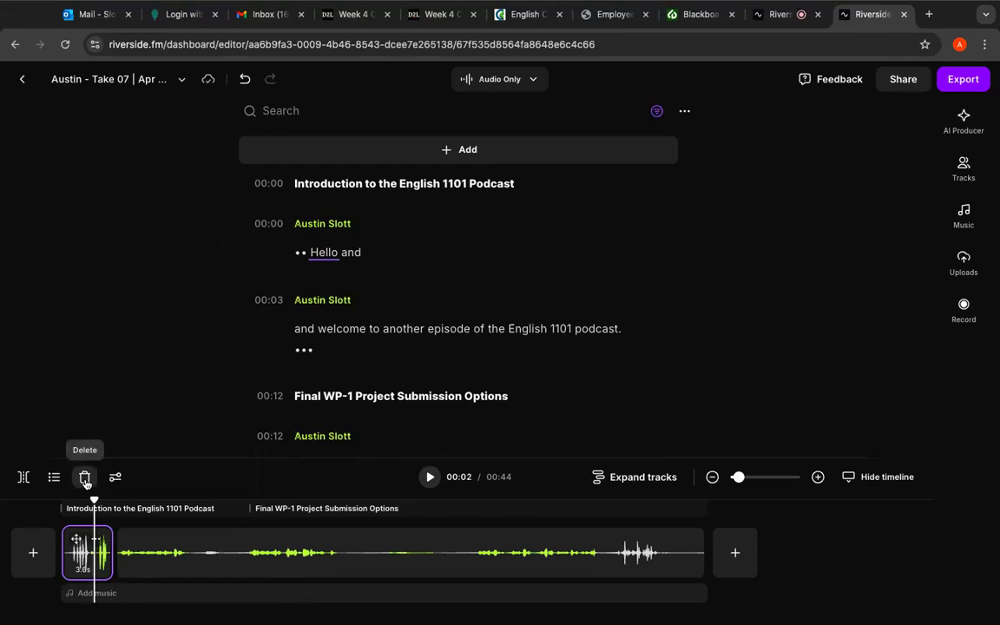
click(86, 476)
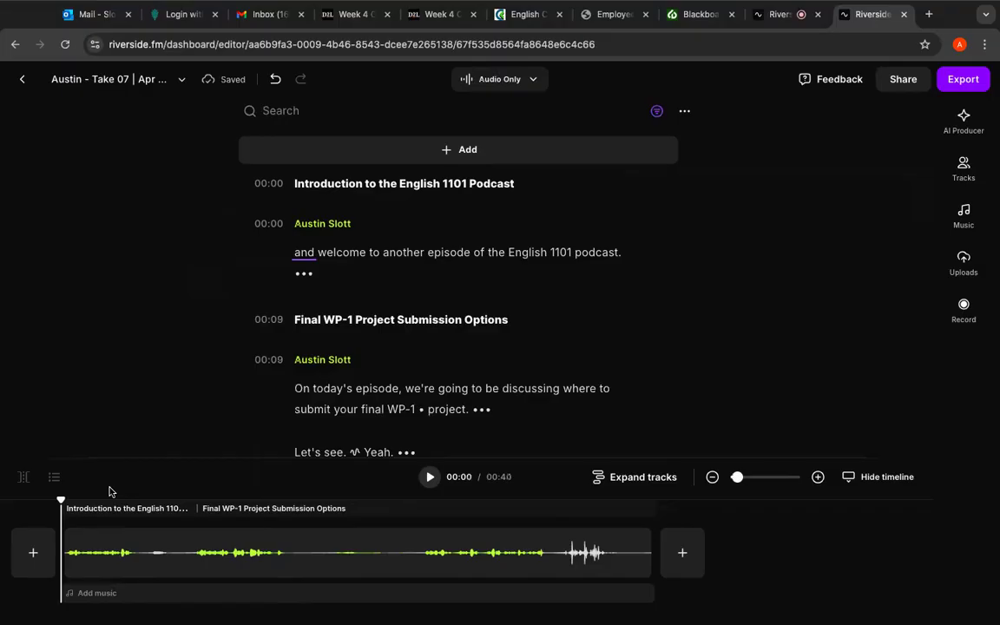
Play the beginning of the trimmed recording and return the playhead to its start.
key(space)
key(space)
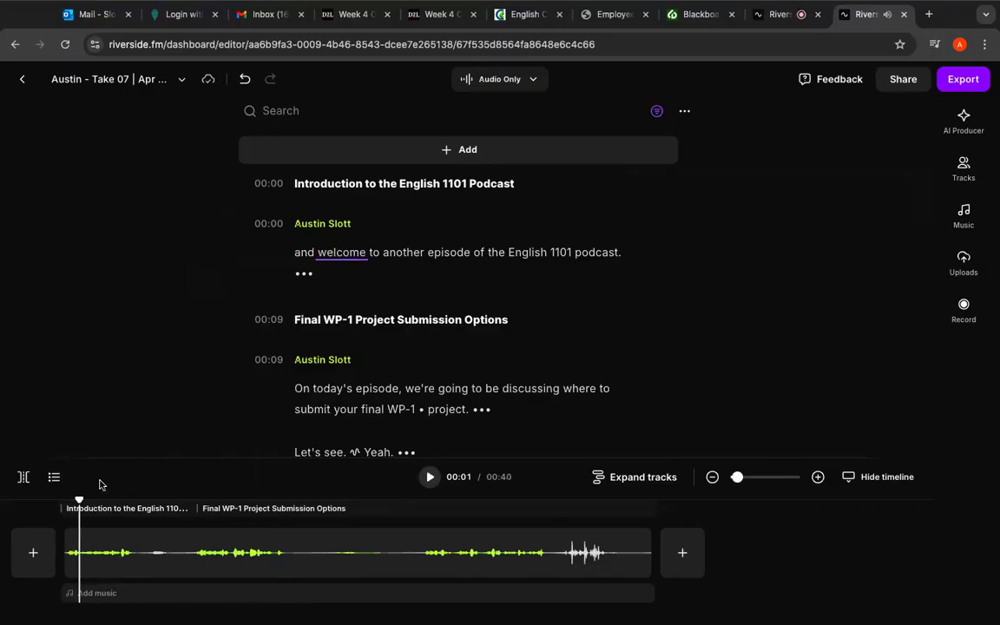
drag(79, 501, 62, 502)
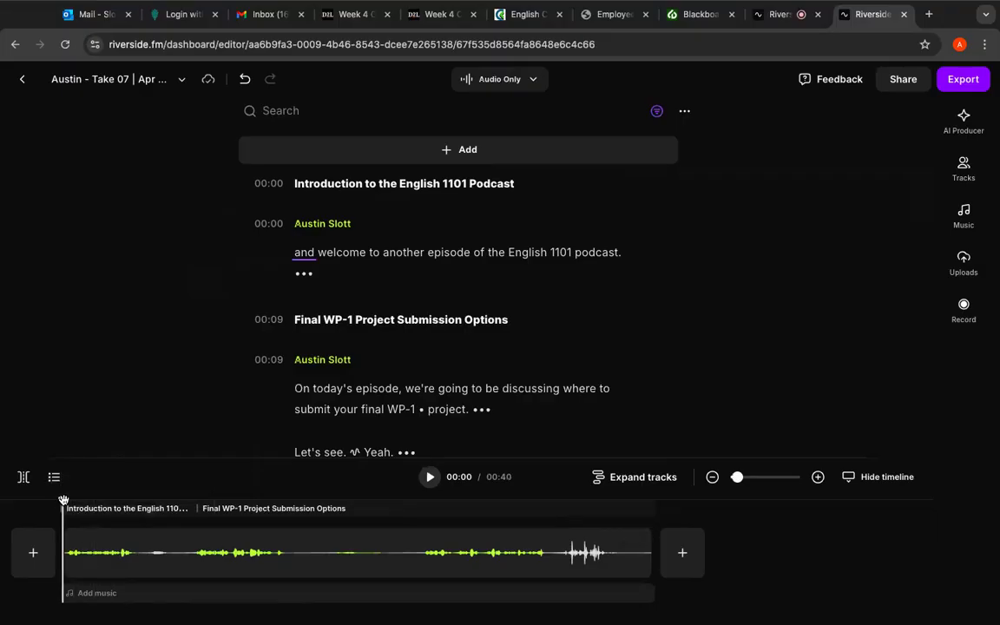
Play the pause after "podcast" and split the recording at about 00:09, near the start of "On today's episode".
drag(63, 502, 137, 508)
key(space)
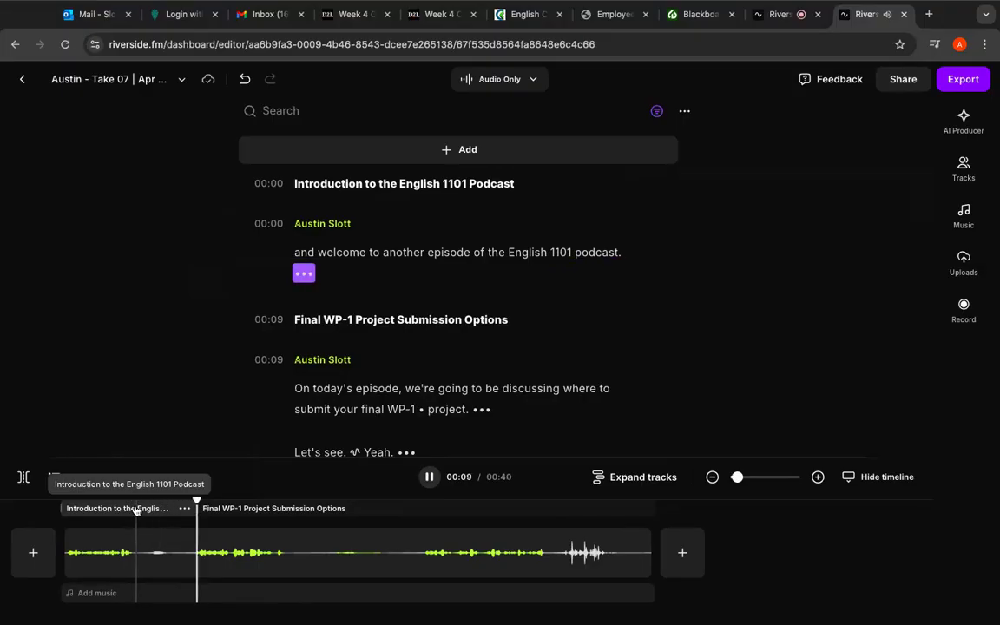
key(space)
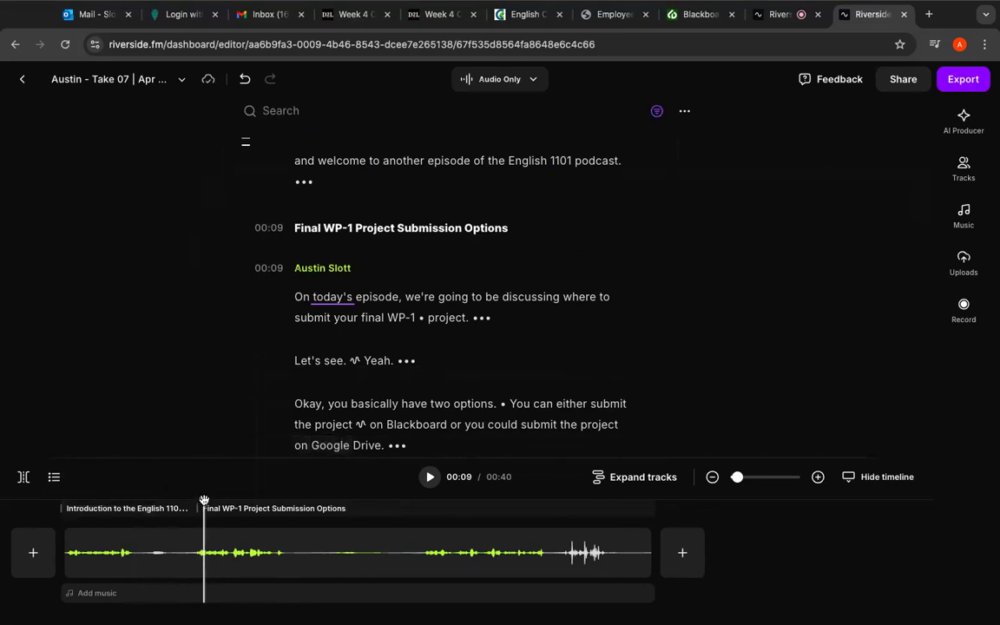
drag(204, 499, 199, 500)
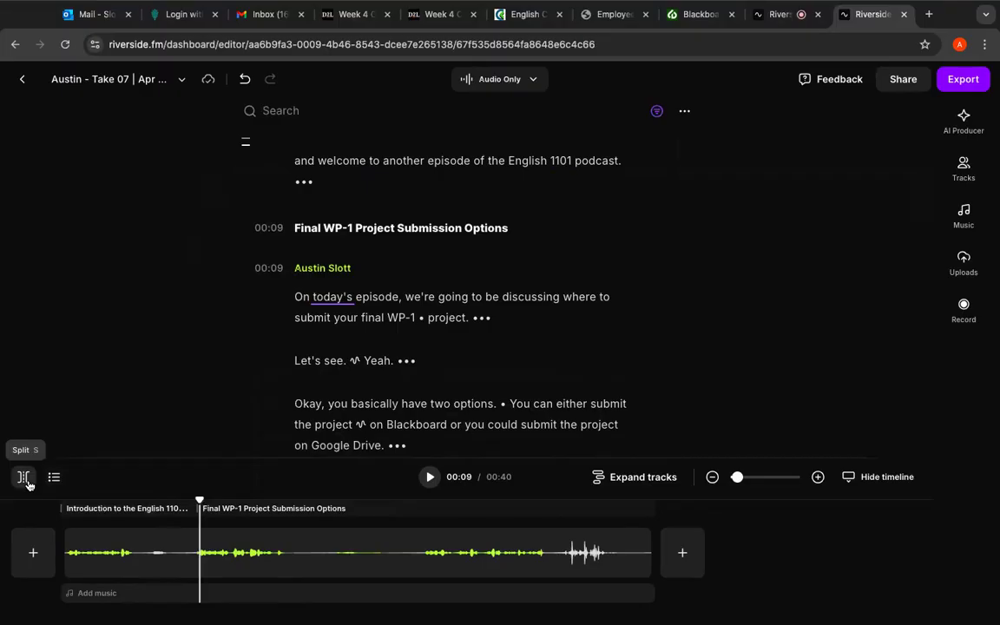
click(24, 477)
Split the introduction clip at about 00:05, after "podcast", and delete the clip containing the pause.
click(142, 503)
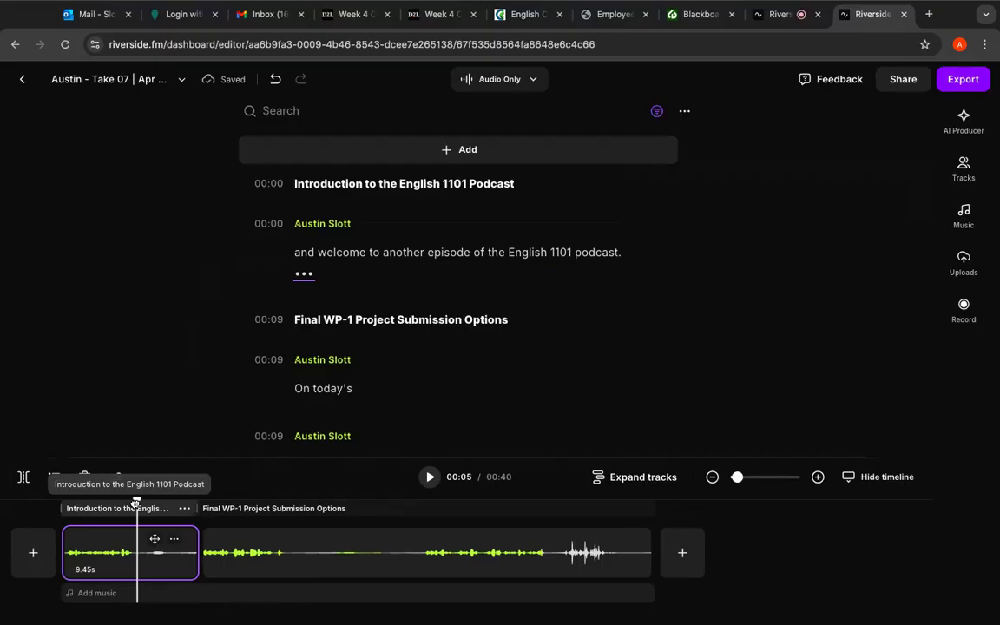
key(s)
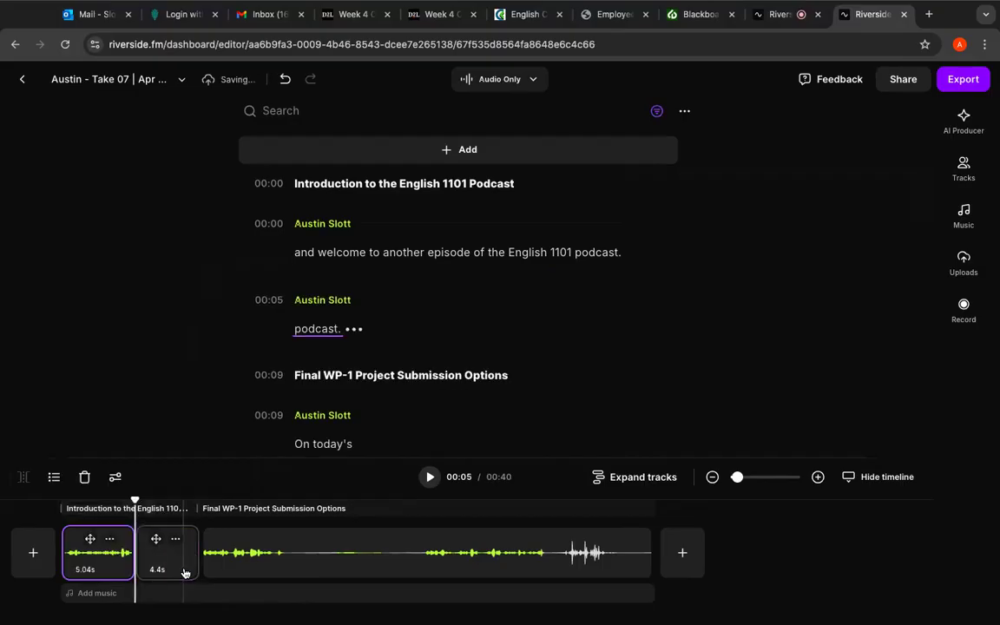
click(189, 564)
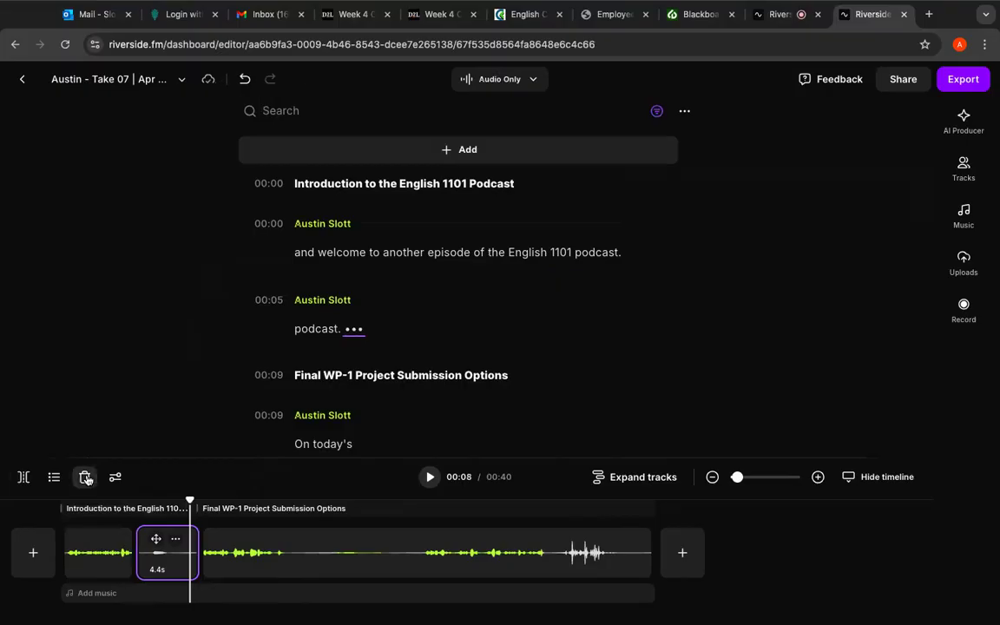
click(86, 477)
Play across the new cut and undo the pause deletion together with its two splits.
click(88, 497)
key(space)
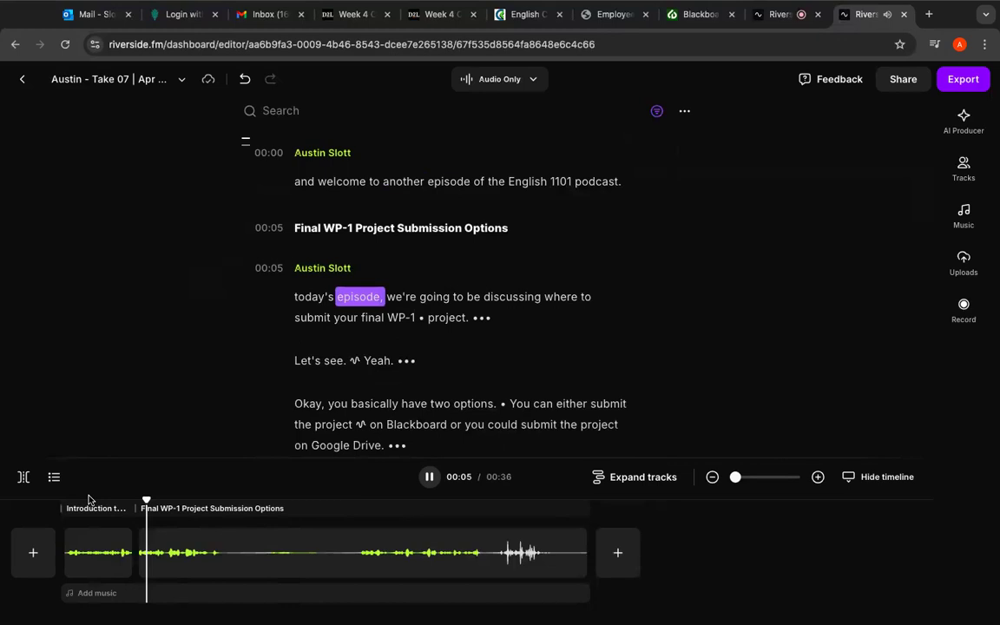
key(space)
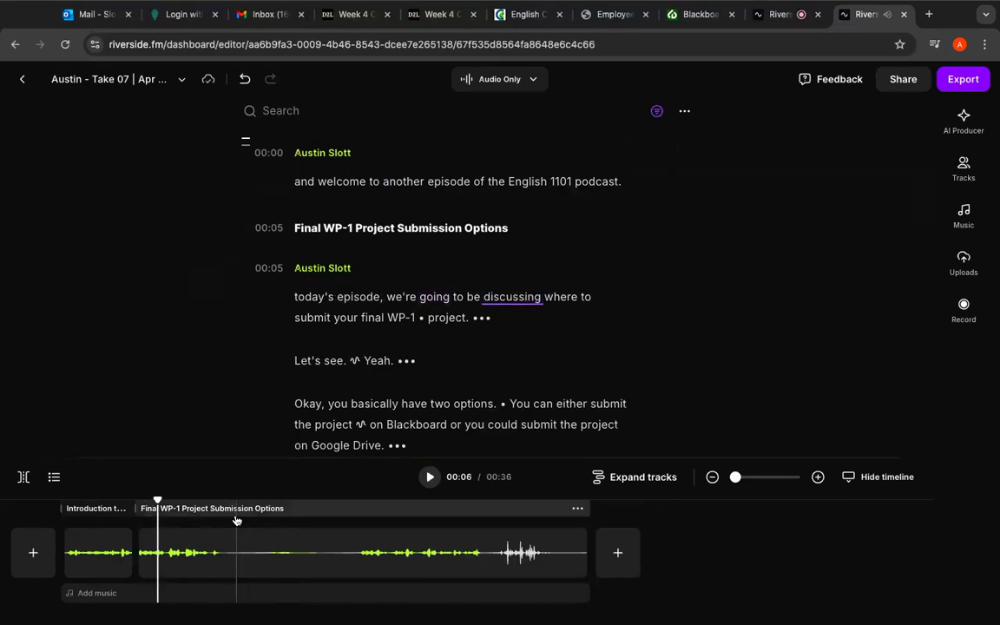
key(ctrl+z)
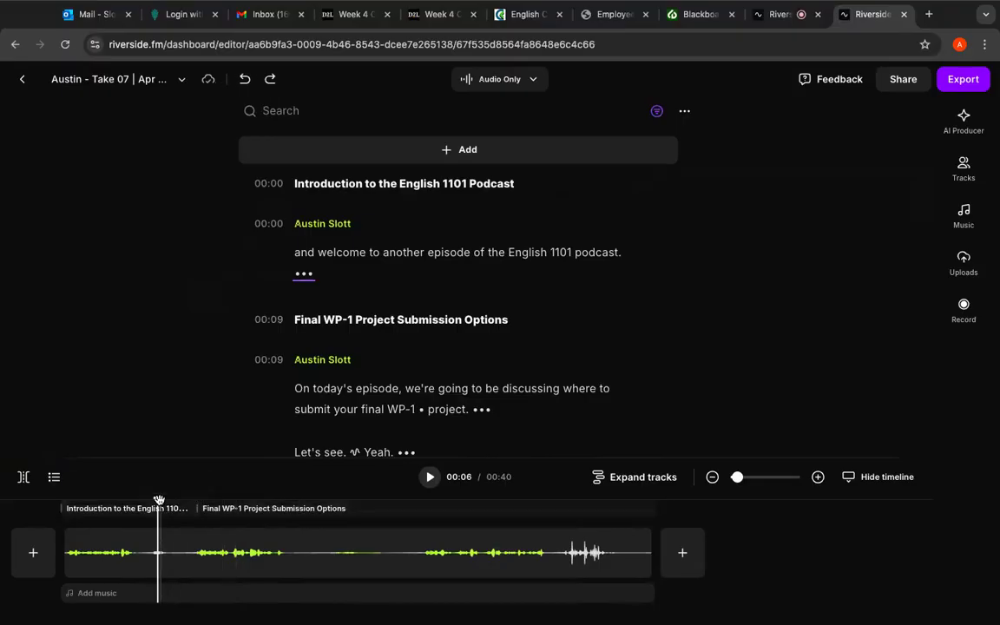
Split the recording at about 00:09, just before "On today's episode" begins.
drag(159, 500, 195, 502)
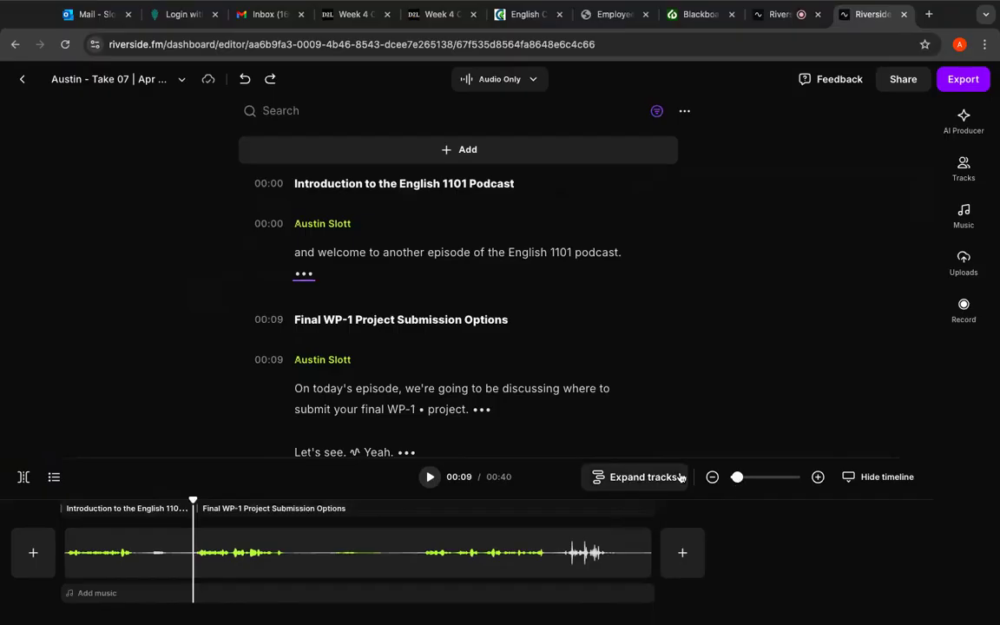
drag(738, 477, 751, 478)
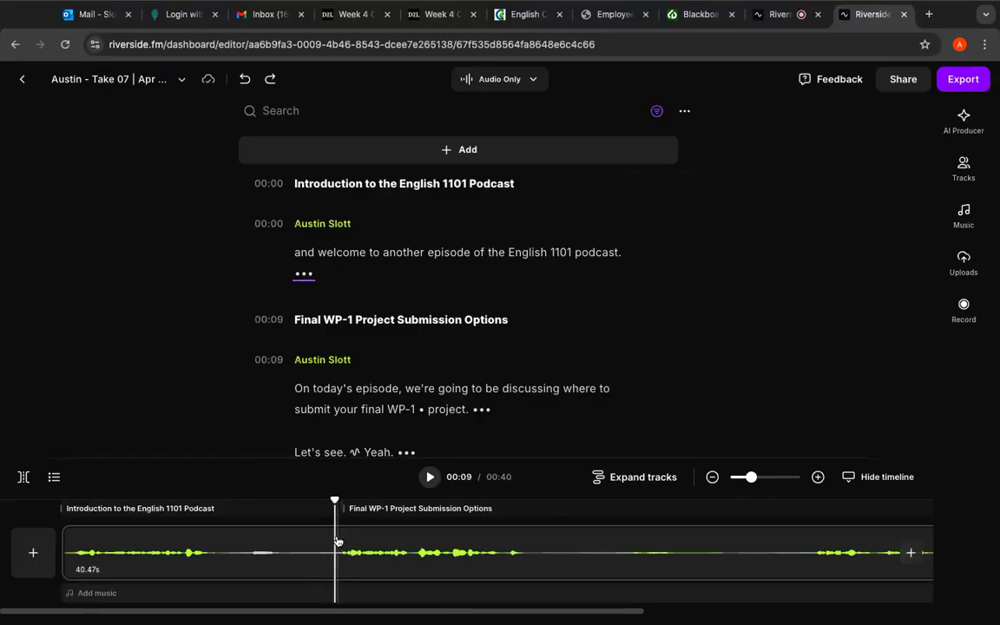
click(24, 476)
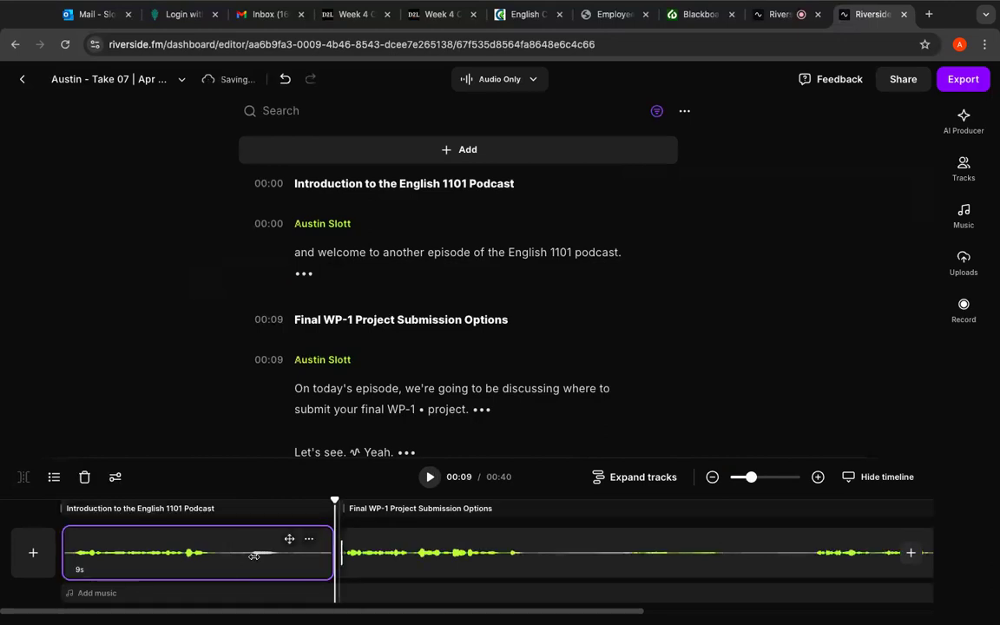
Split the introduction clip at about 00:05, after "podcast", delete the clip containing the pause, and play across the cut.
drag(337, 502, 222, 514)
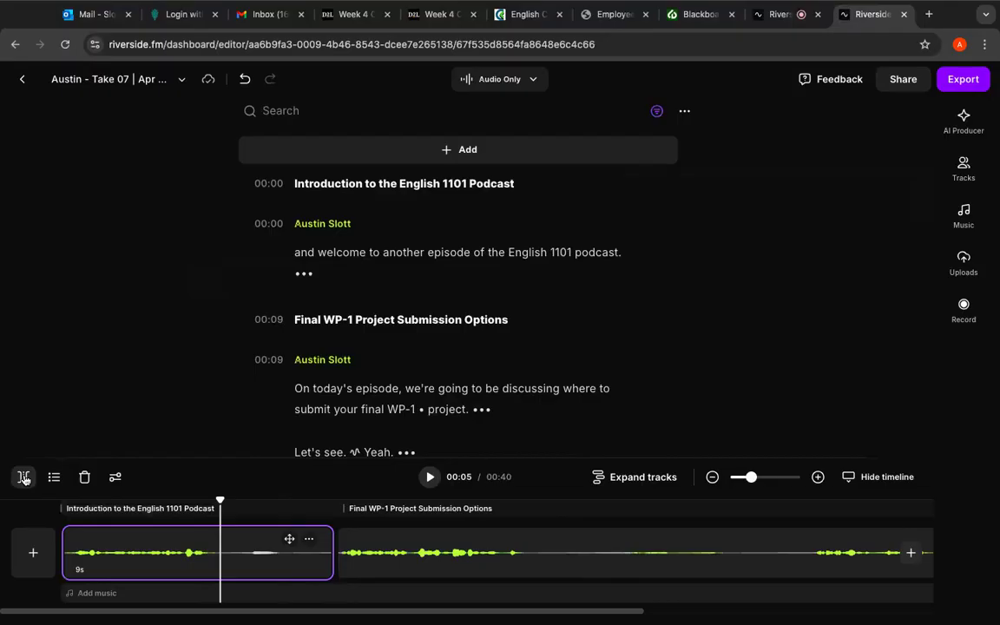
click(24, 478)
click(319, 574)
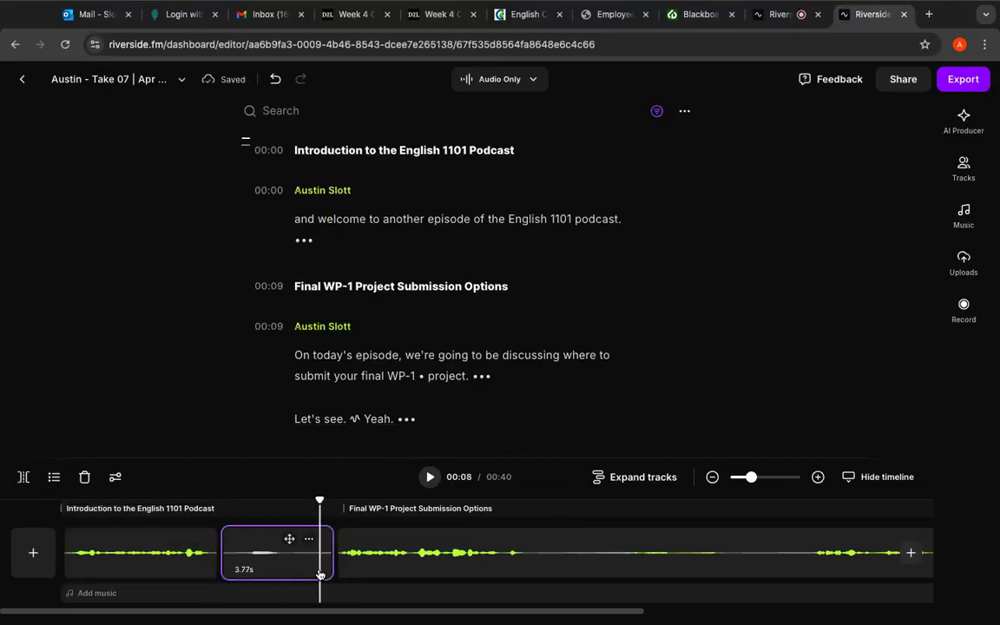
click(84, 479)
drag(222, 498, 183, 502)
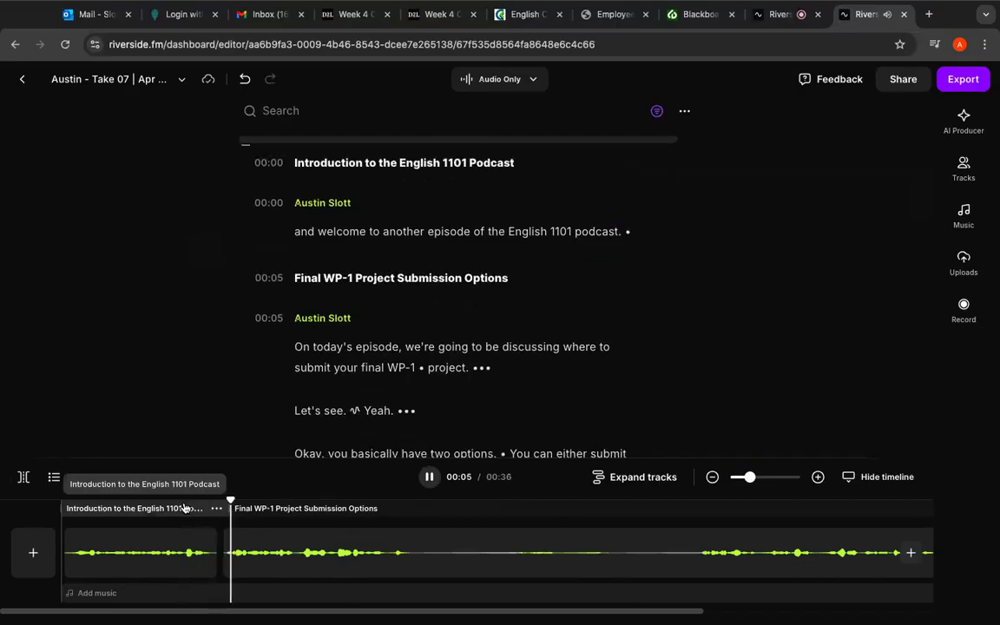
key(space)
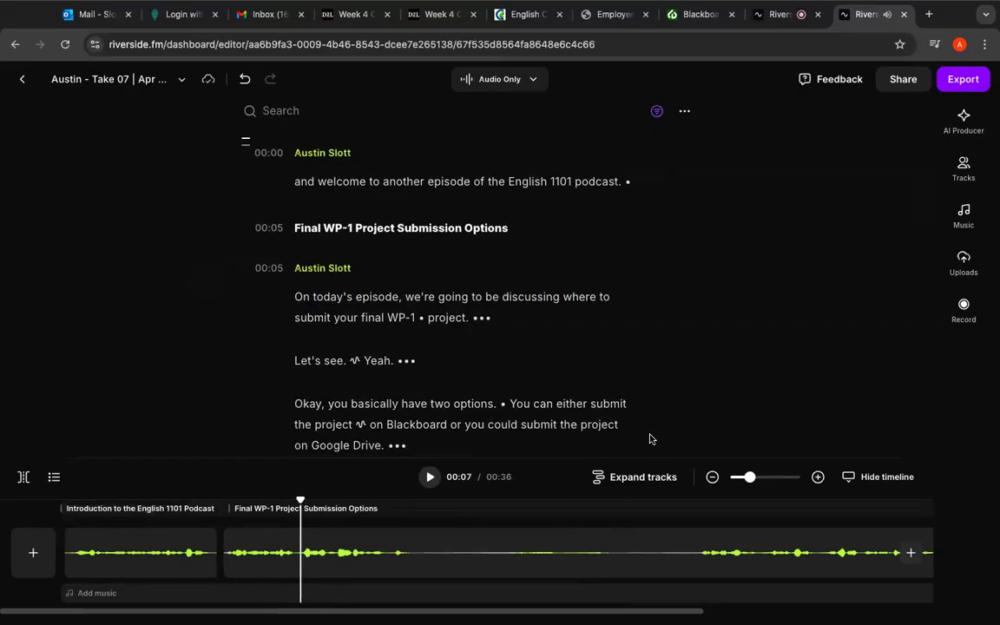
Split the submission options clip at about 00:11, after "project", and at about 00:20, just before "Okay".
drag(750, 475, 736, 476)
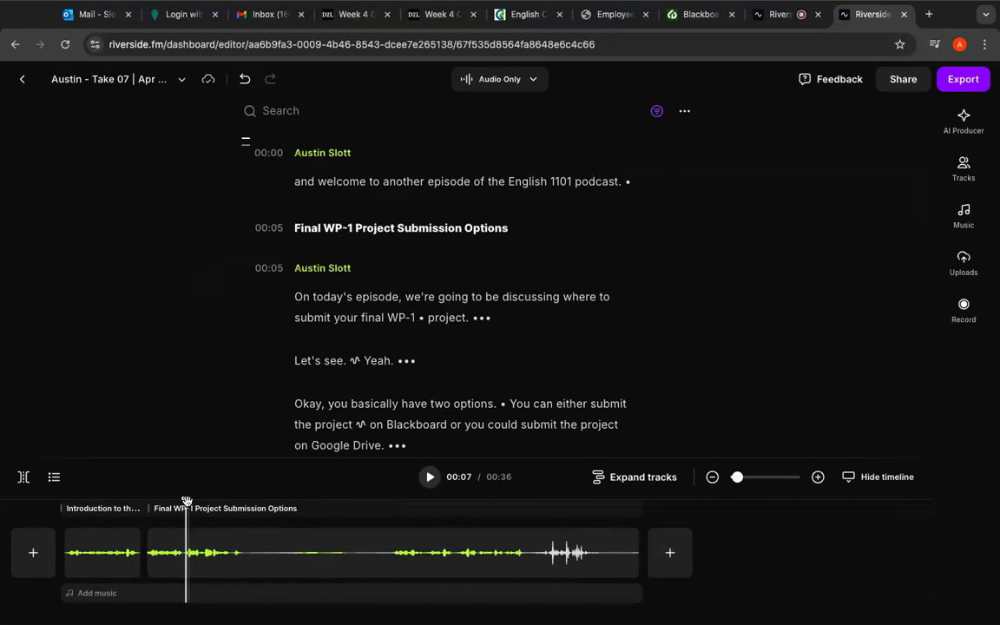
drag(187, 502, 248, 502)
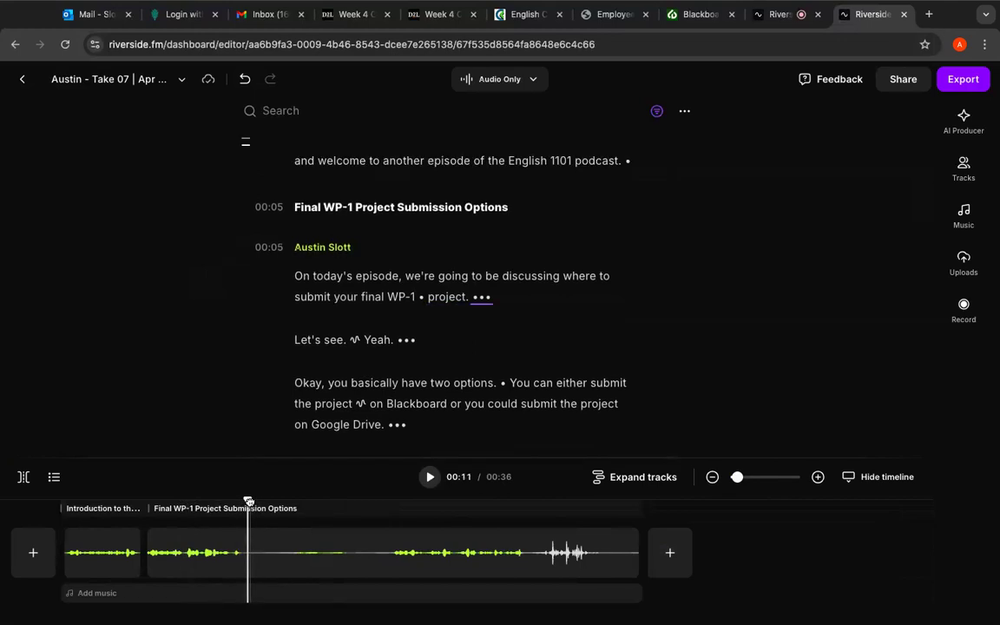
click(25, 482)
drag(248, 502, 378, 506)
click(389, 505)
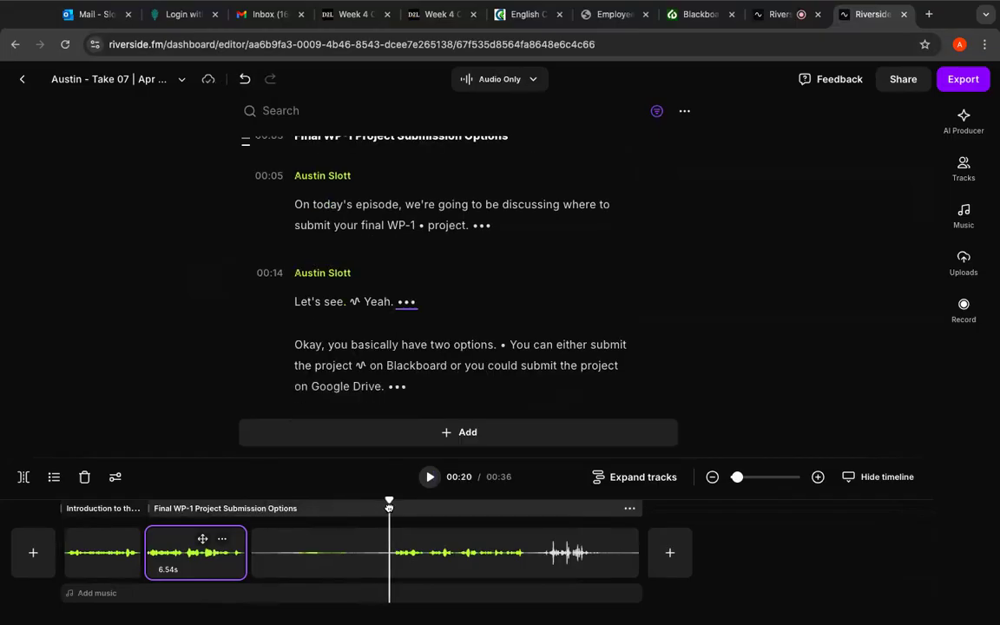
click(24, 477)
Delete the clip containing "Let's see. Yeah." and place the playhead at about 00:20, after "Google Drive".
click(309, 541)
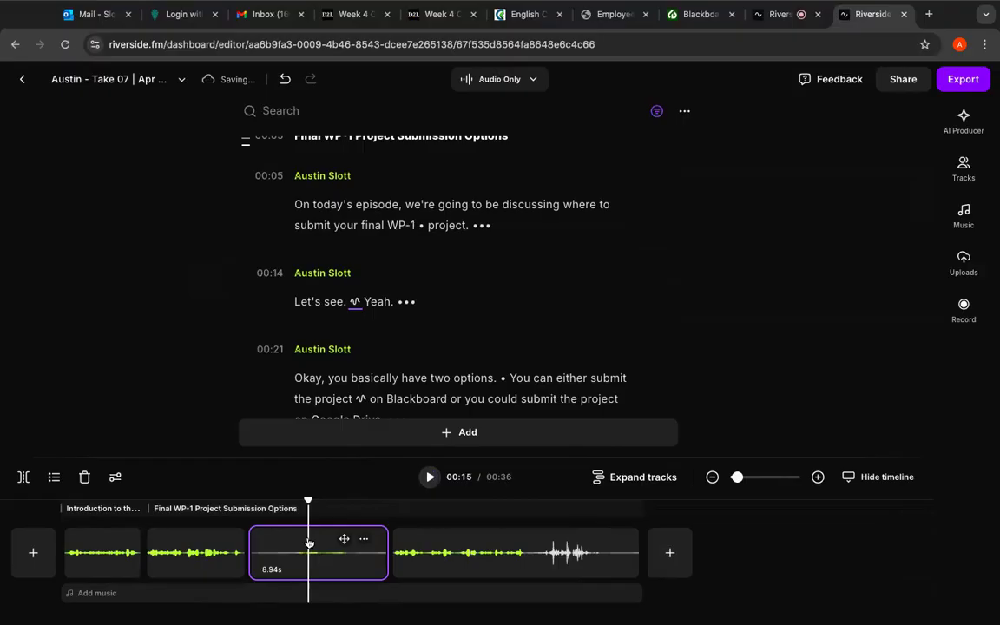
key(Delete)
drag(247, 499, 360, 501)
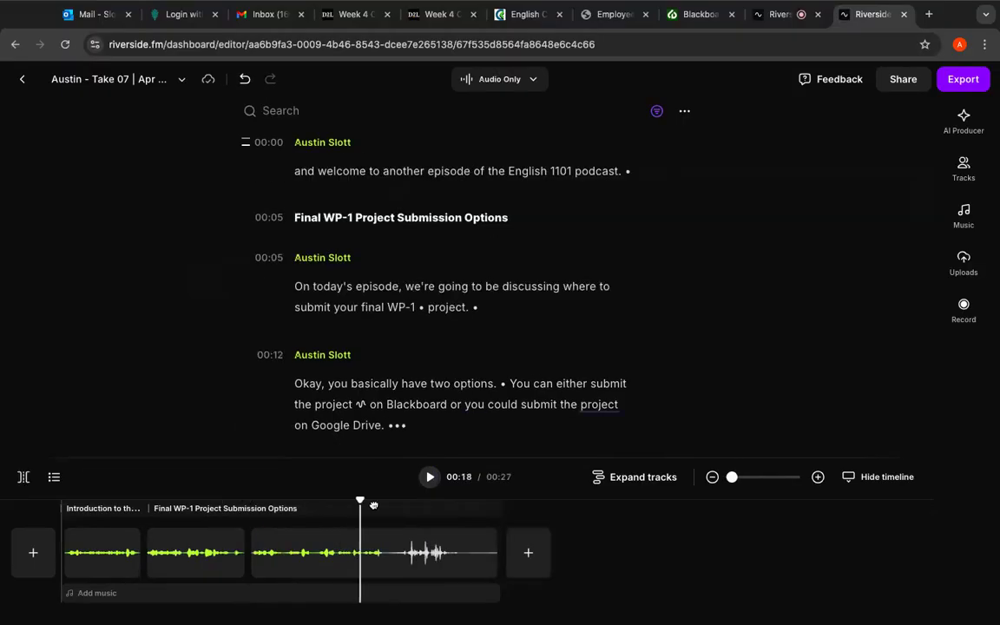
click(385, 507)
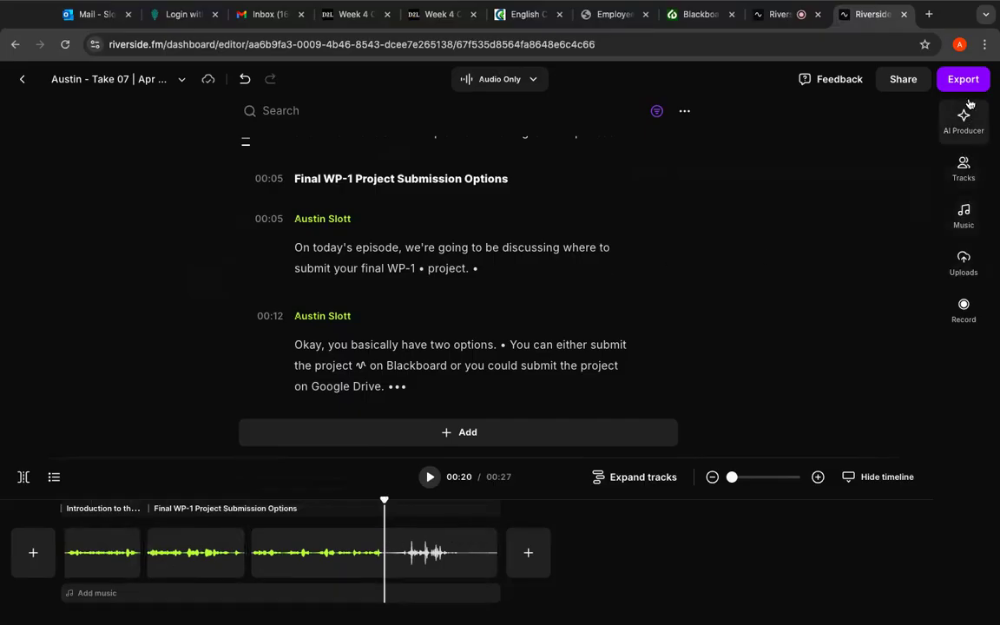
Open the music library and look at its audio upload option without adding a file.
click(967, 222)
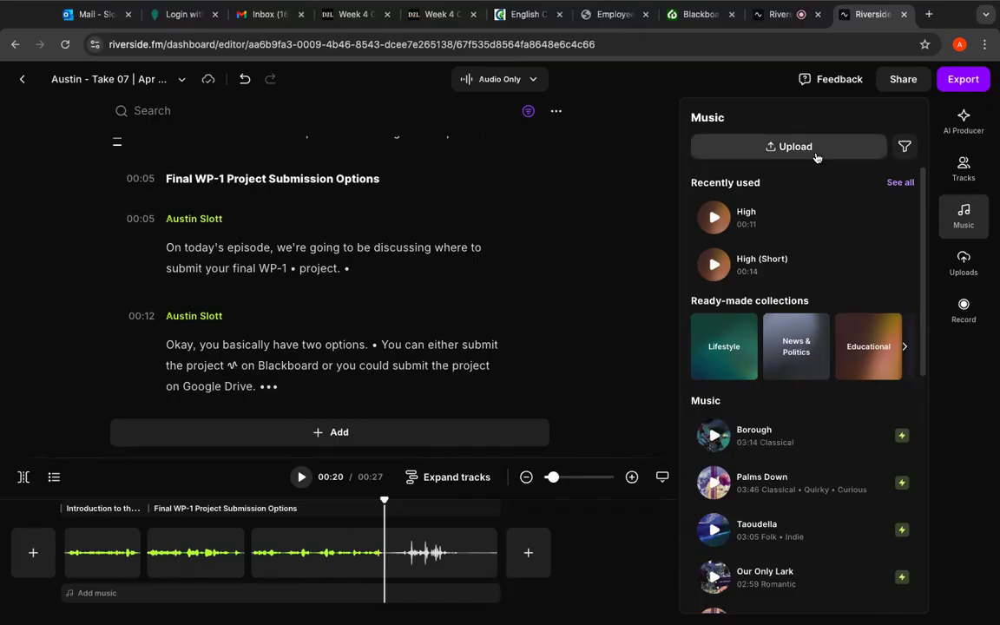
click(815, 153)
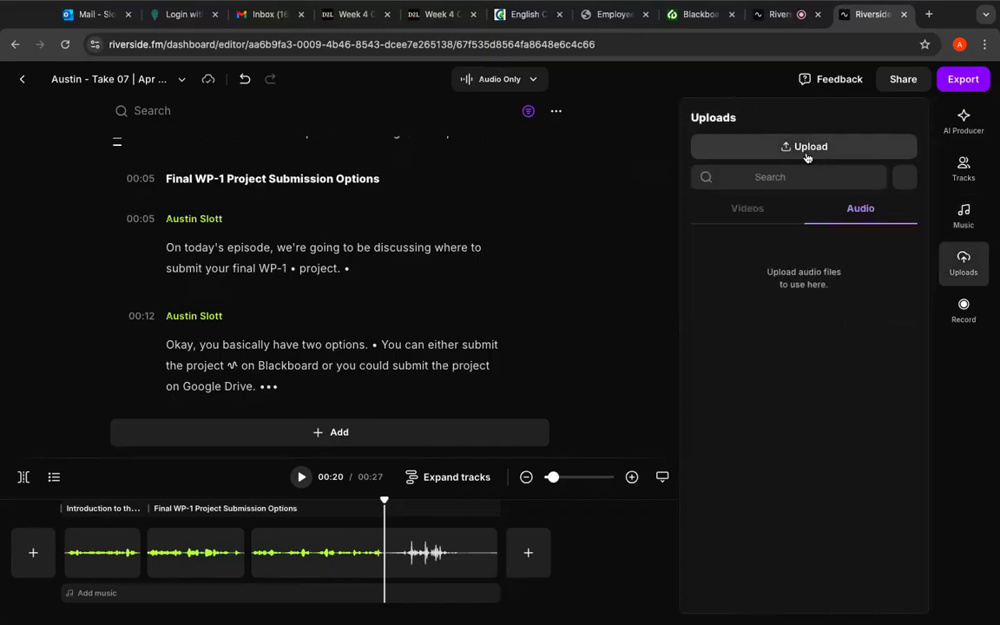
click(806, 149)
click(684, 357)
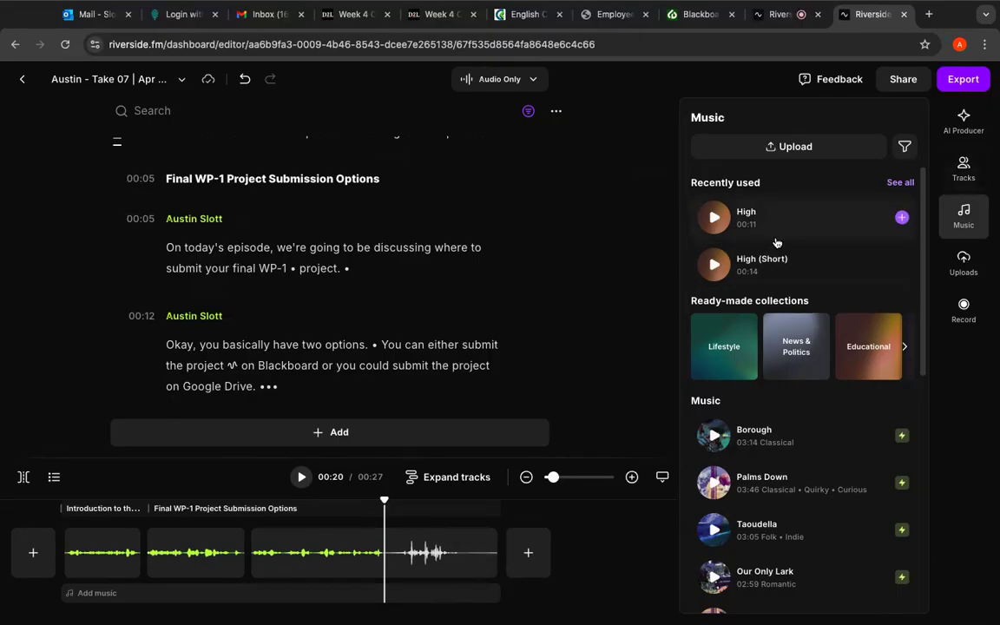
Browse the ready-made music collections from Educational through Sports & recreation and back to News & Politics.
click(906, 348)
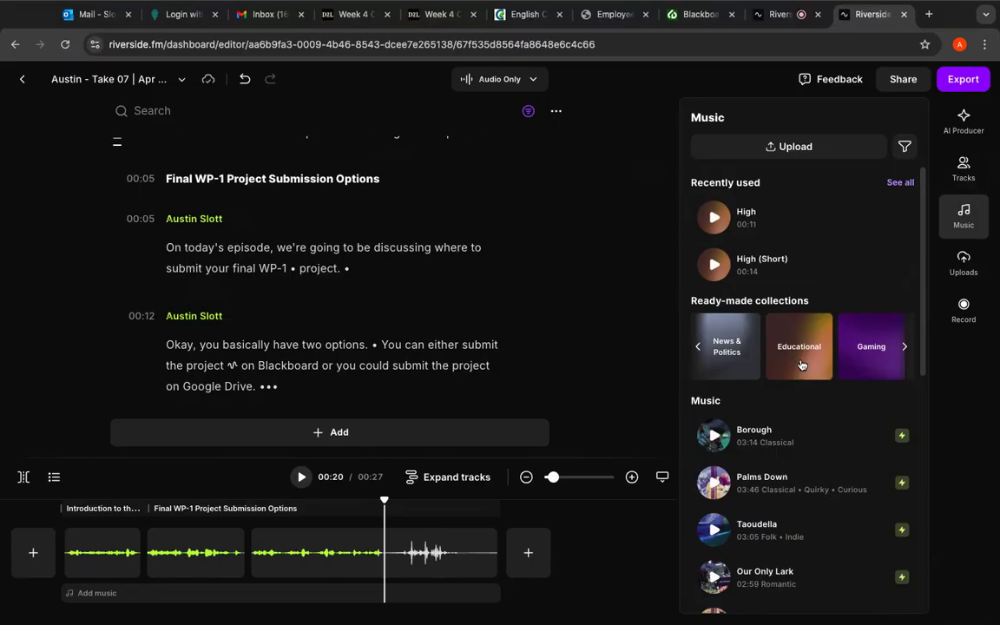
click(905, 347)
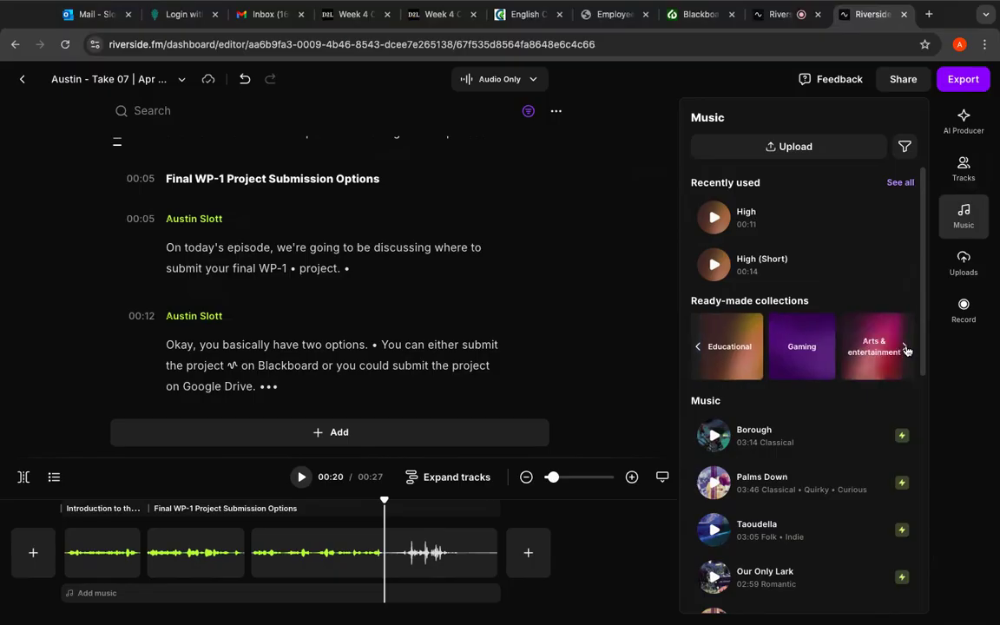
click(905, 348)
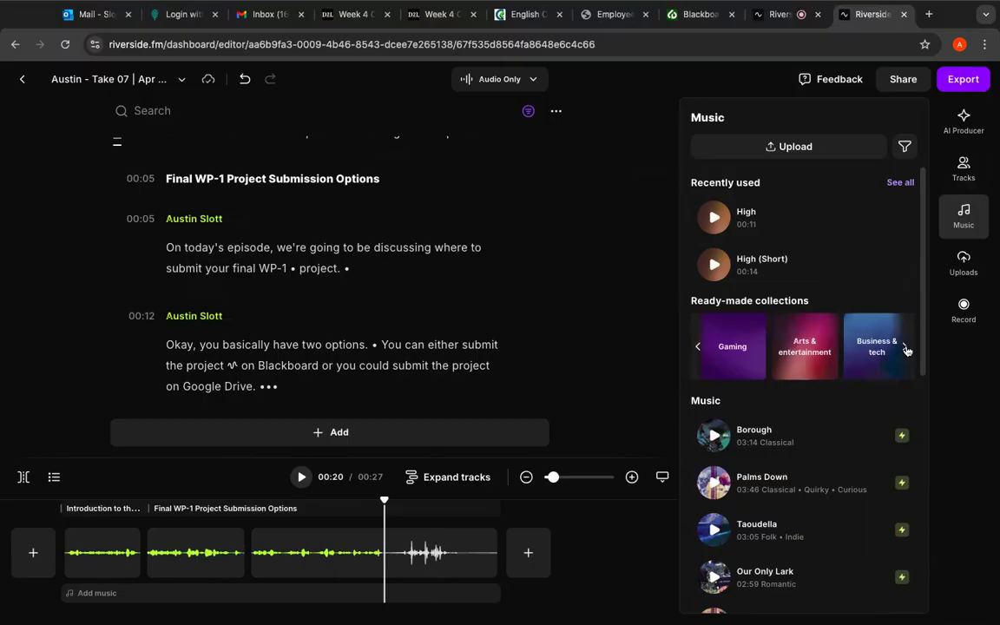
click(905, 348)
click(905, 348)
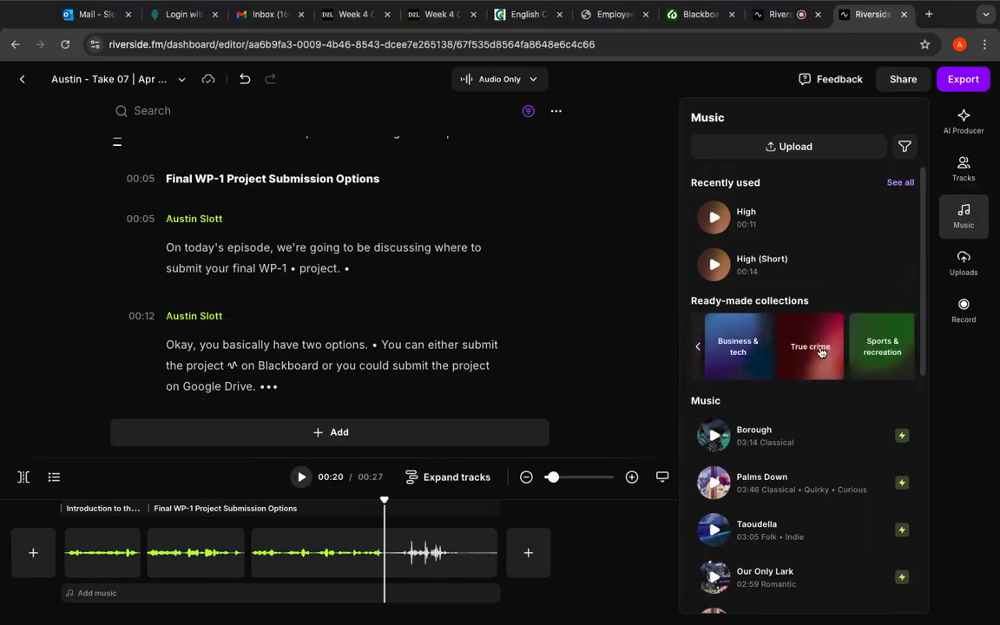
click(699, 347)
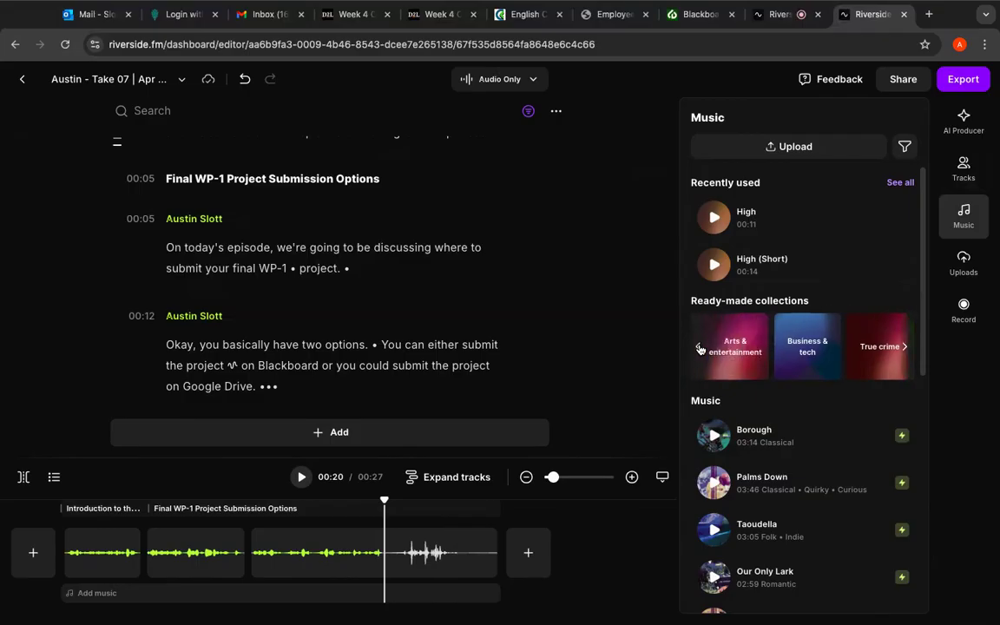
click(699, 347)
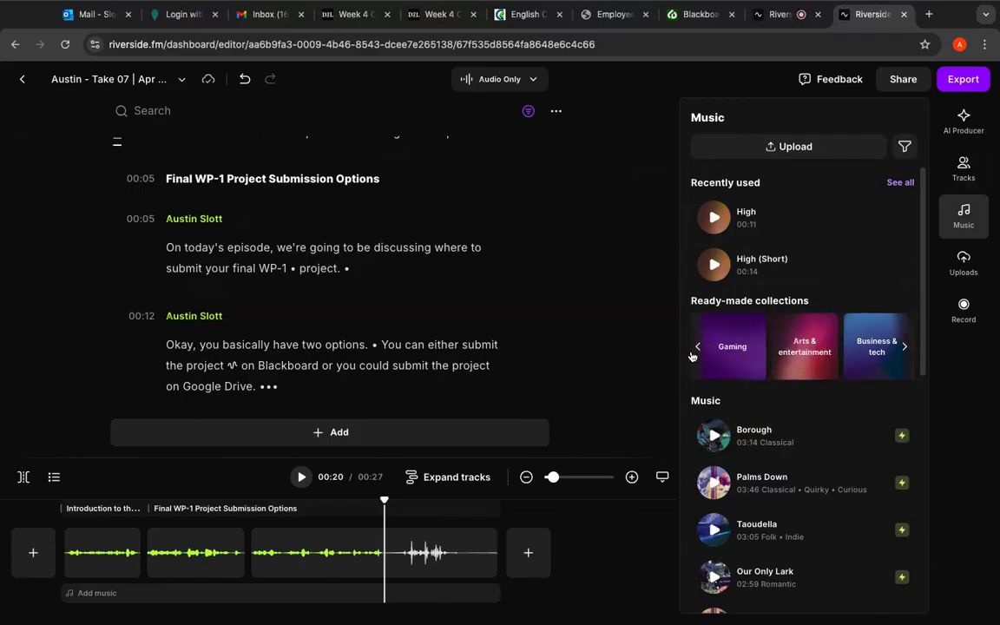
click(699, 347)
click(698, 346)
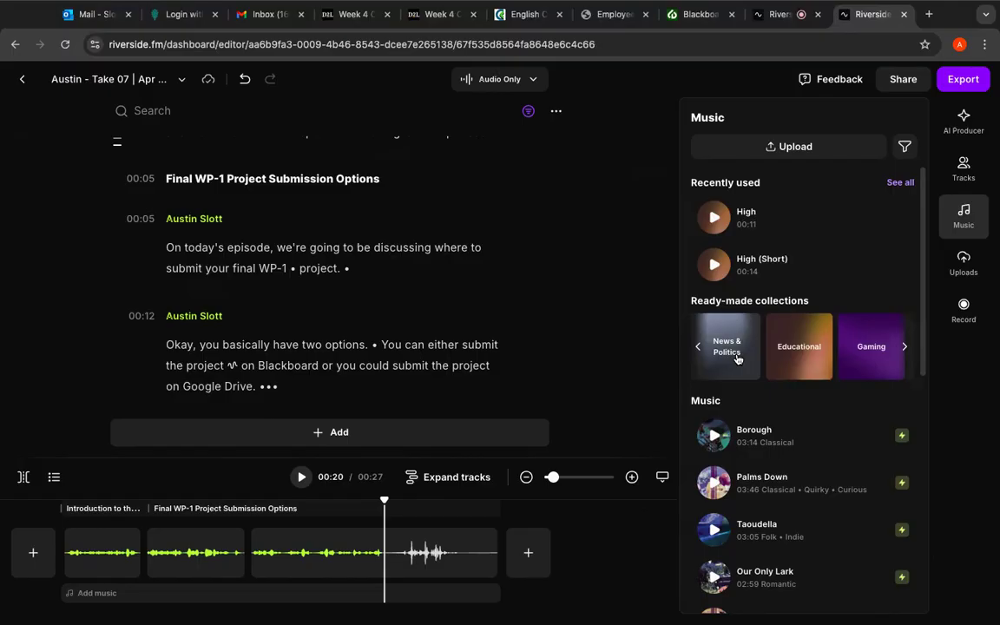
Open the News & Politics collection and examine its Intro, Outro, Transition and Underscore tracks.
click(737, 359)
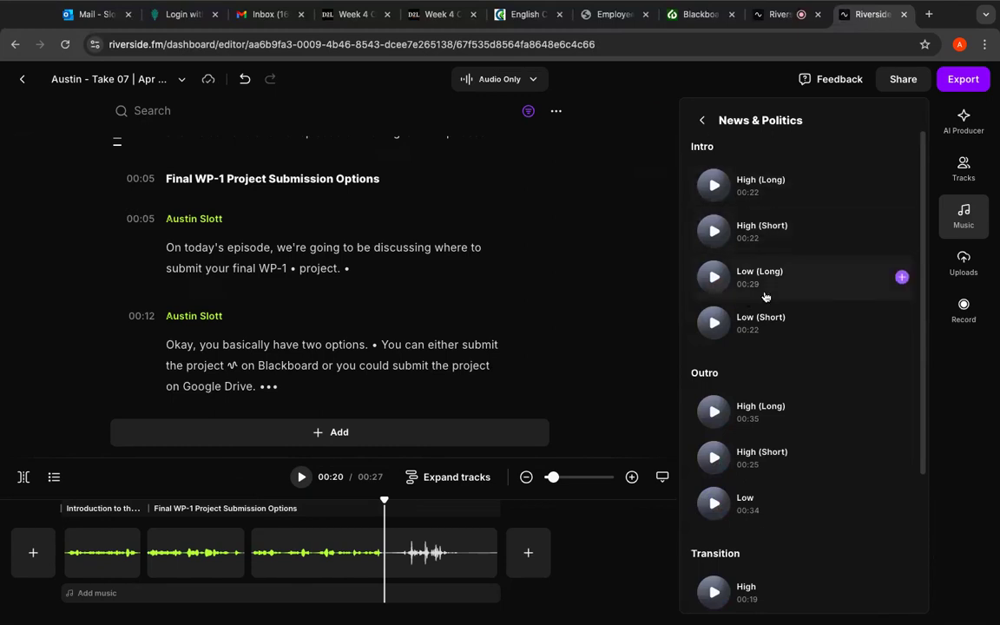
scroll(765, 300, down, 1)
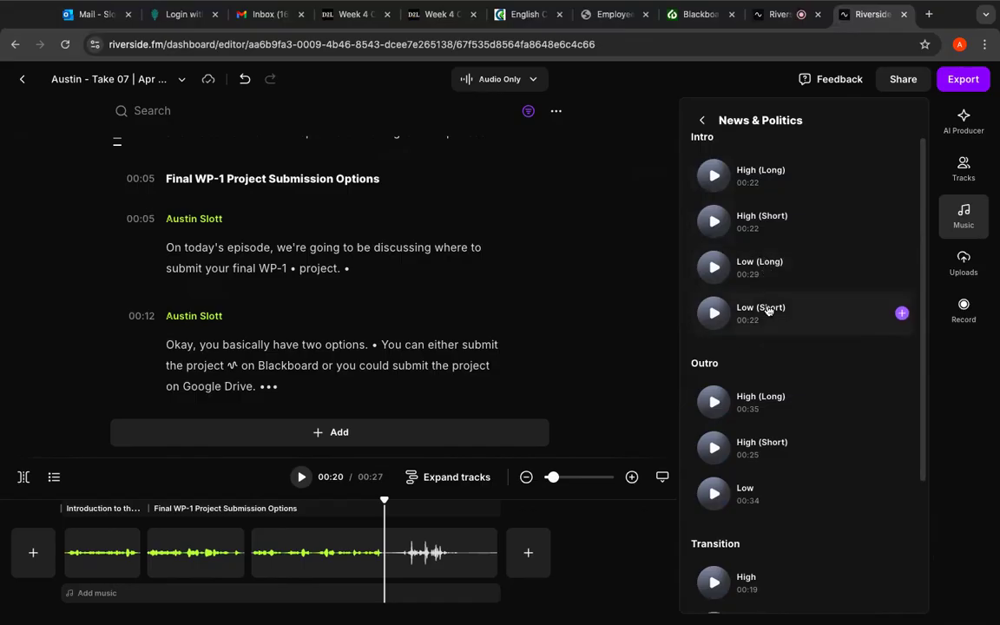
scroll(767, 310, down, 2)
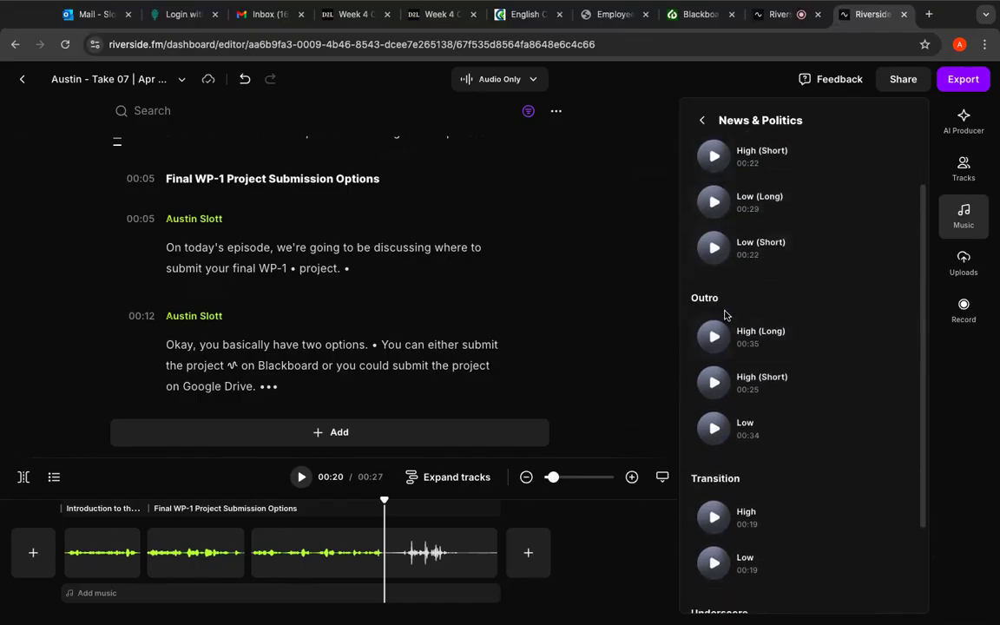
scroll(747, 407, down, 2)
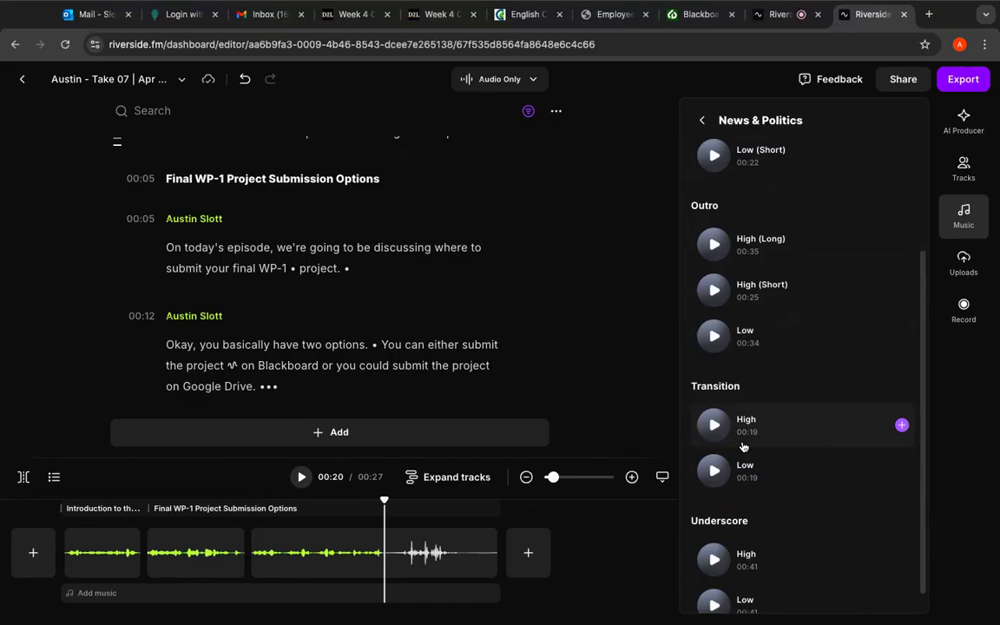
scroll(743, 447, down, 1)
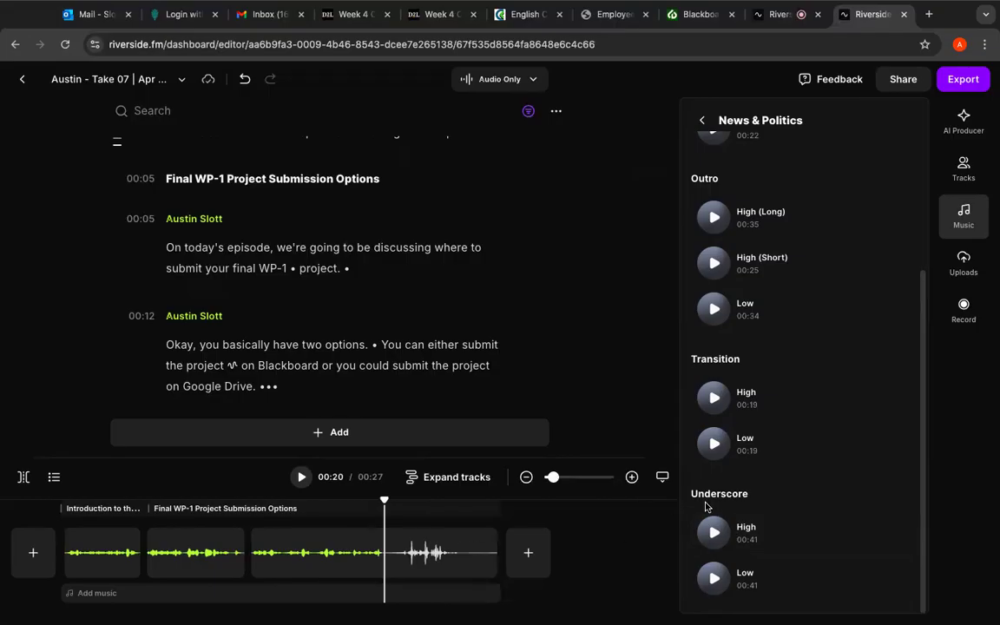
scroll(922, 274, up, 1)
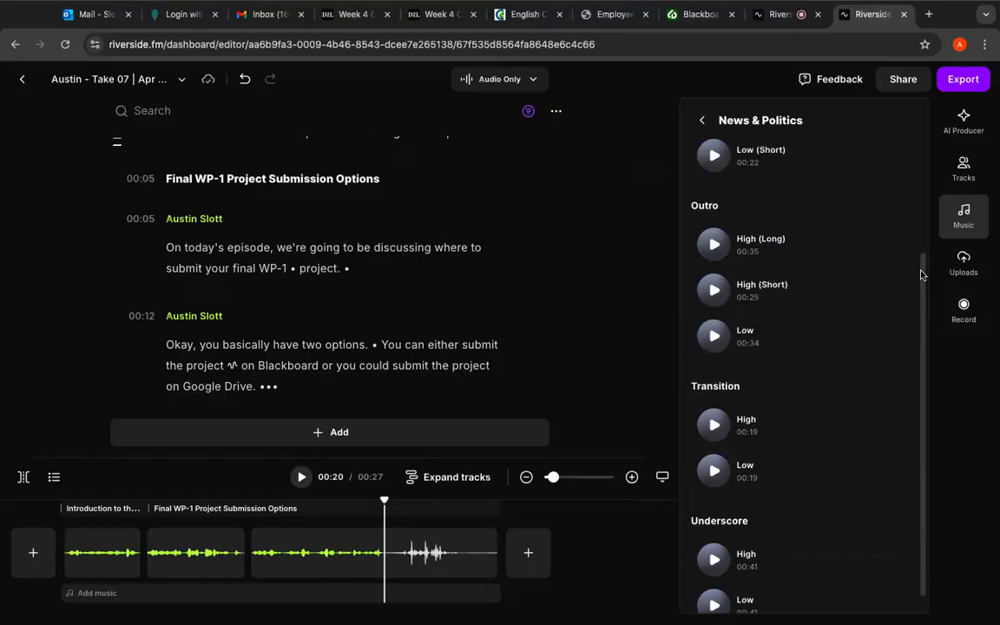
drag(922, 274, 921, 130)
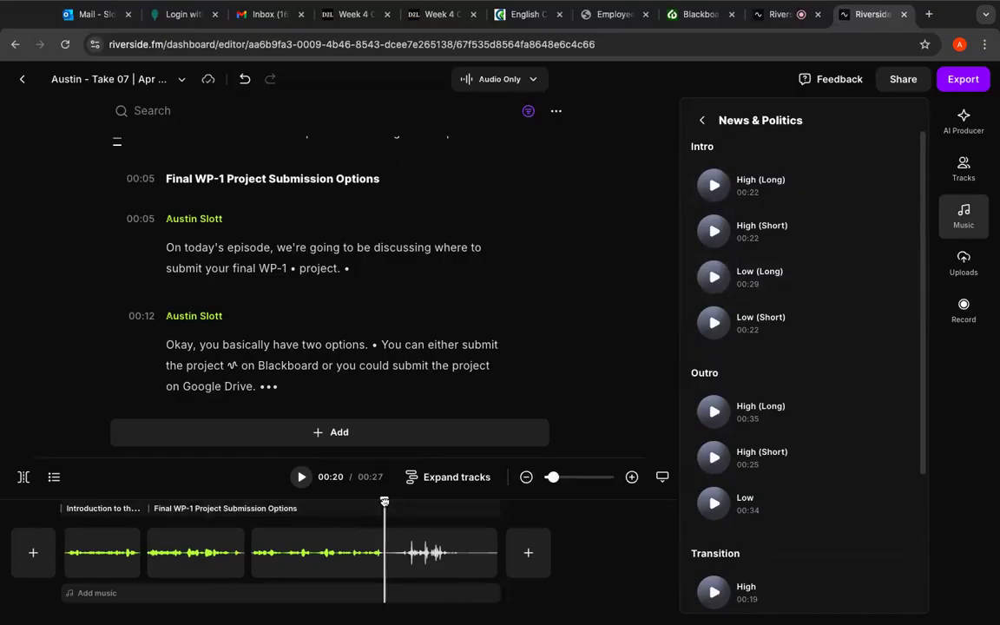
Add the recently used 11-second "High" music track at 00:00, the start of the recording.
drag(385, 502, 159, 508)
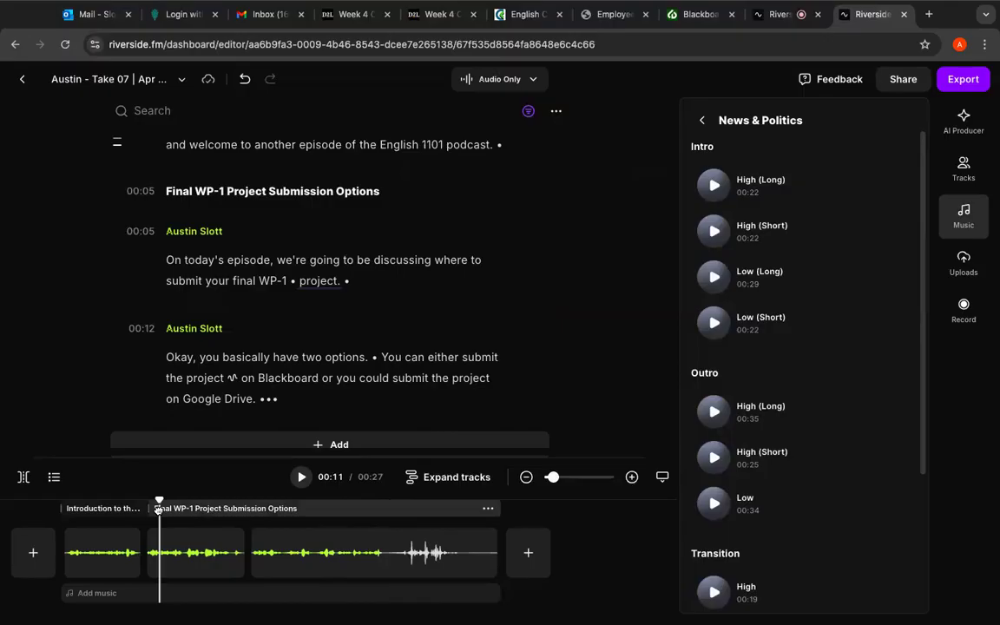
drag(159, 508, 63, 508)
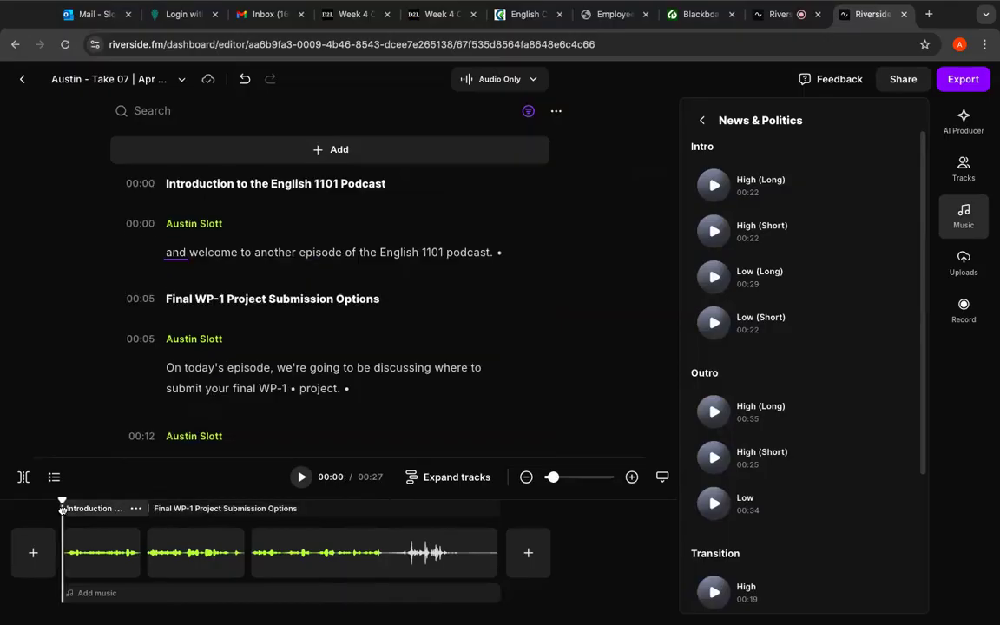
click(62, 509)
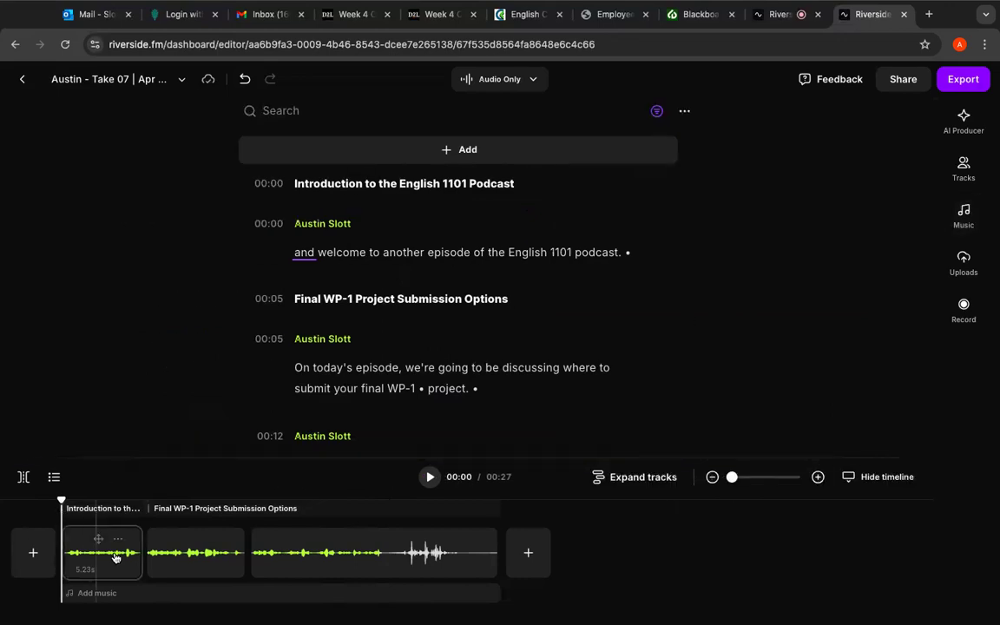
click(970, 219)
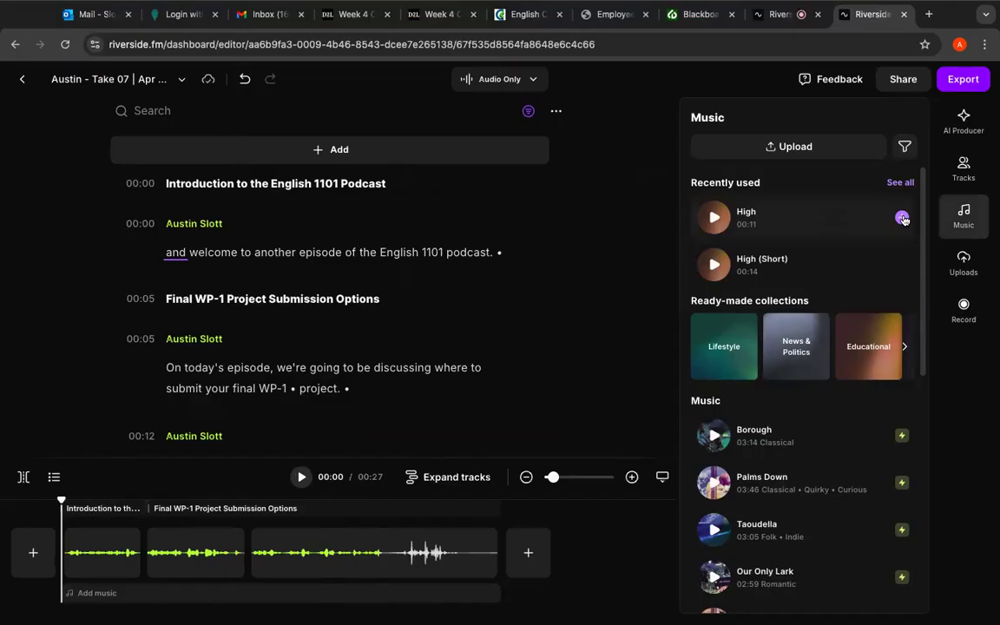
click(902, 217)
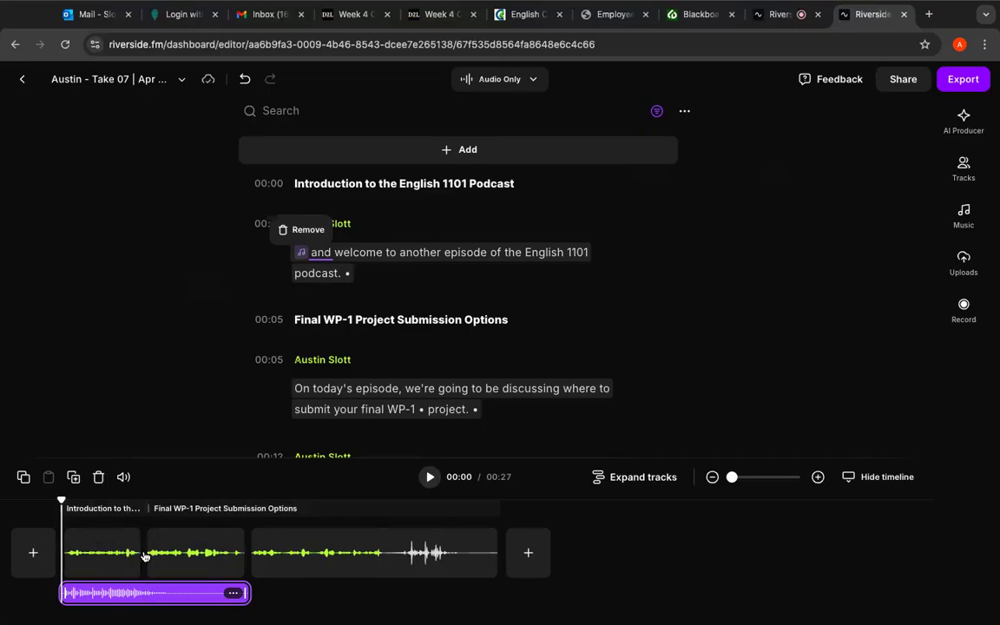
Insert an empty section at the start of the timeline, before the introduction clip.
mouse_move(144, 556)
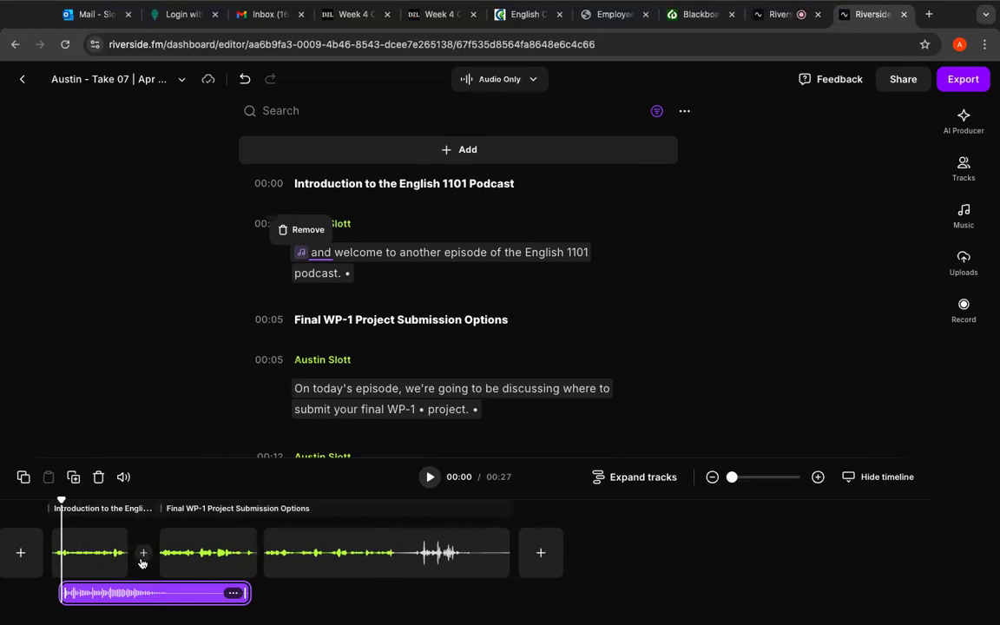
click(38, 553)
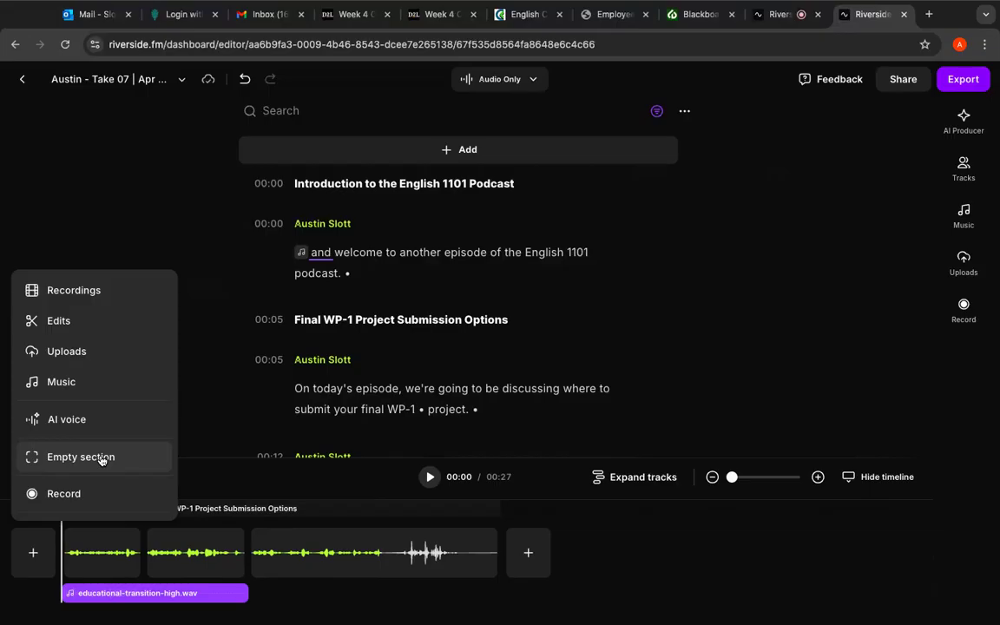
click(101, 458)
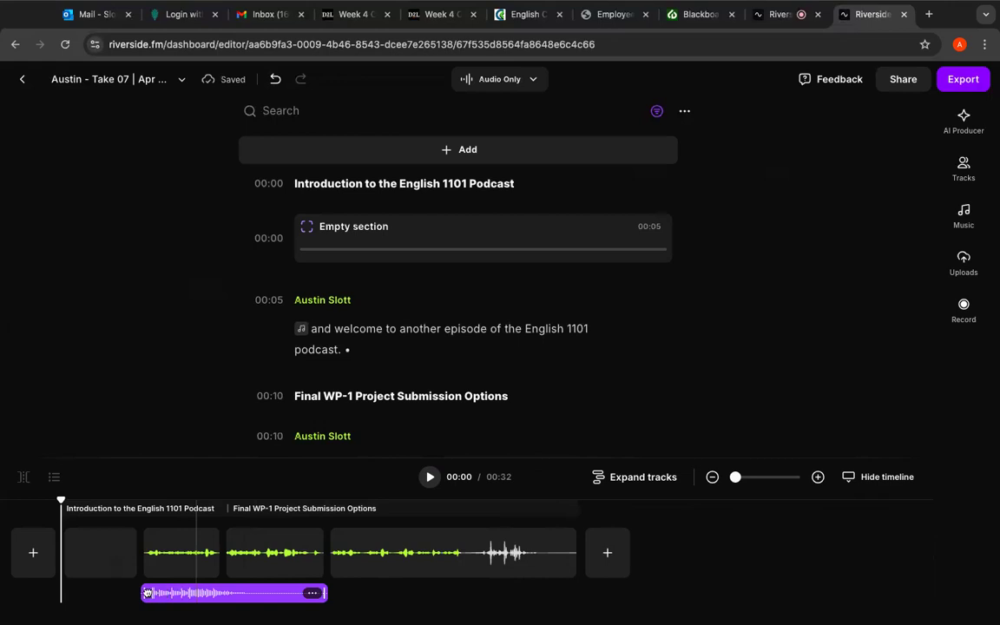
Move the music clip to 00:00 so it starts beneath the empty section.
drag(148, 593, 66, 593)
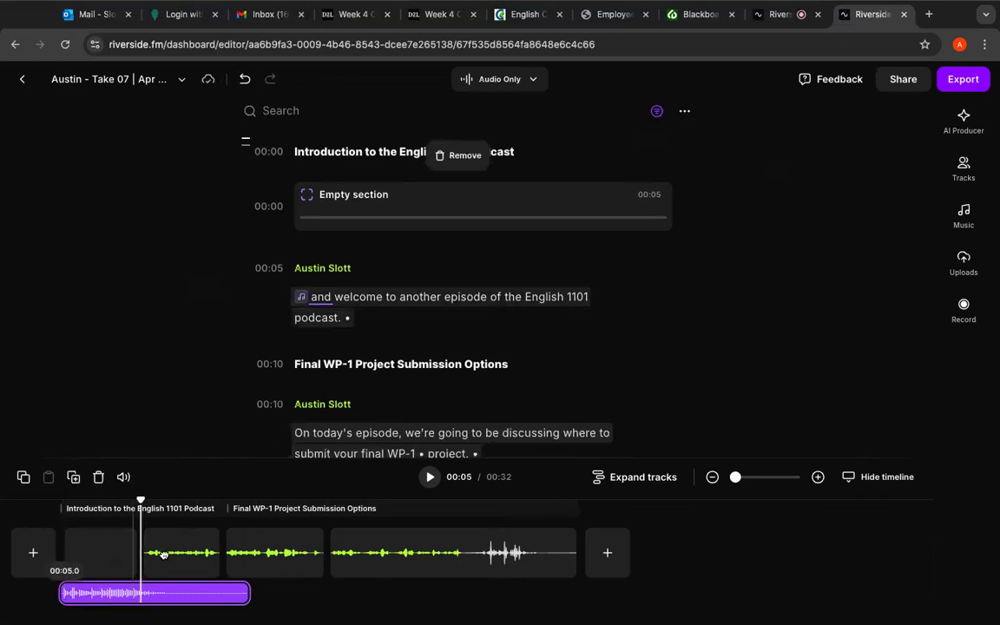
drag(164, 555, 181, 576)
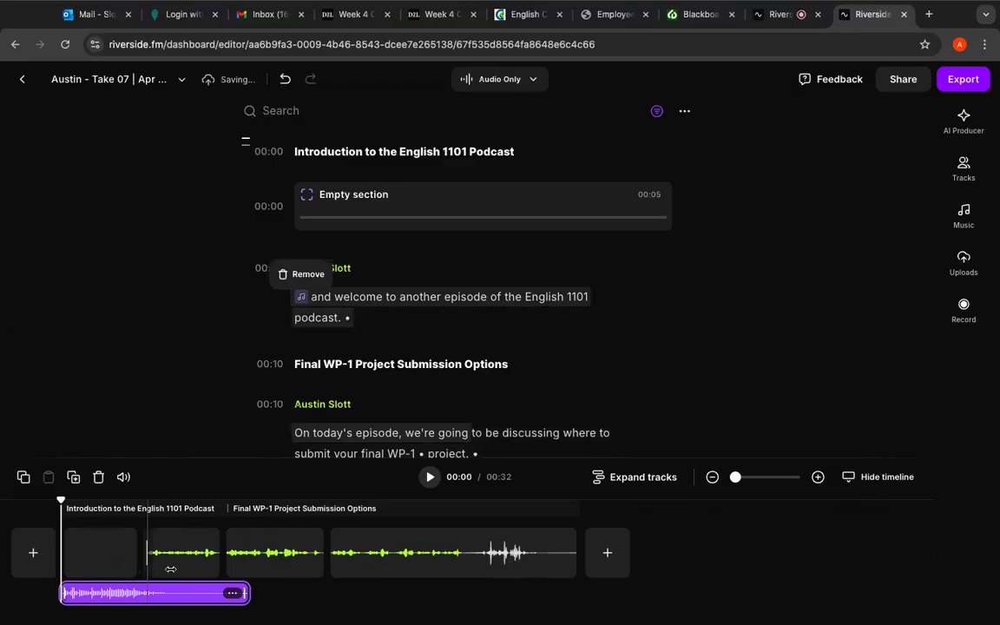
Lower the music clip's volume to 67% and give it a 2-second fade-out.
click(232, 593)
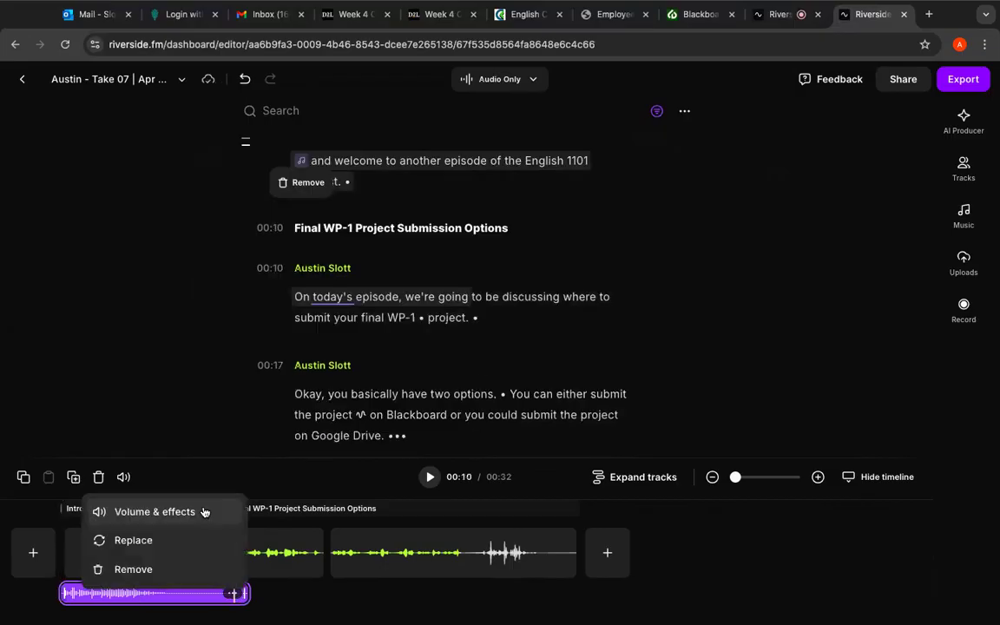
click(155, 512)
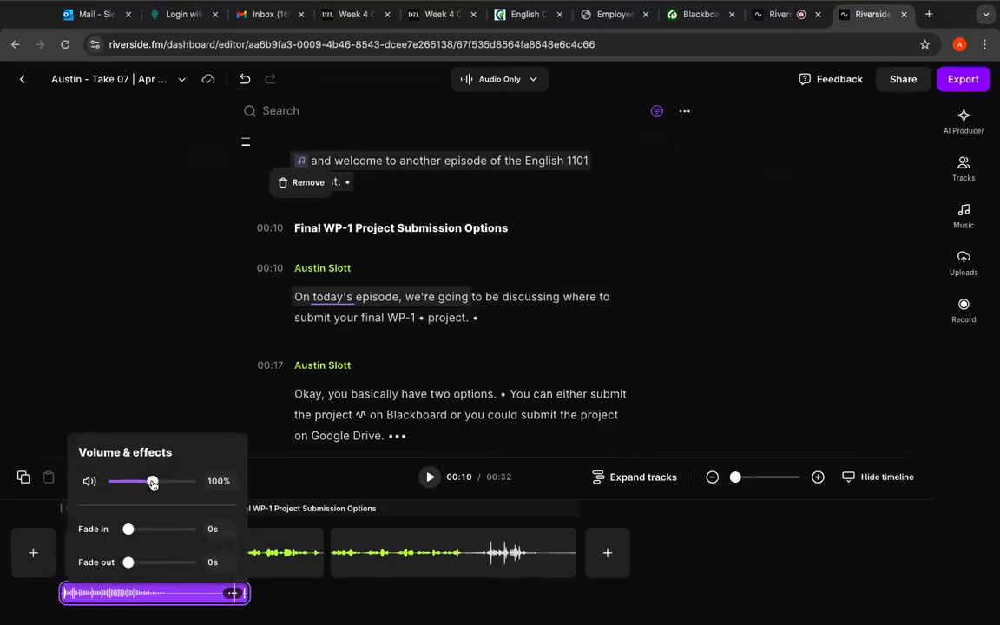
drag(153, 482, 137, 483)
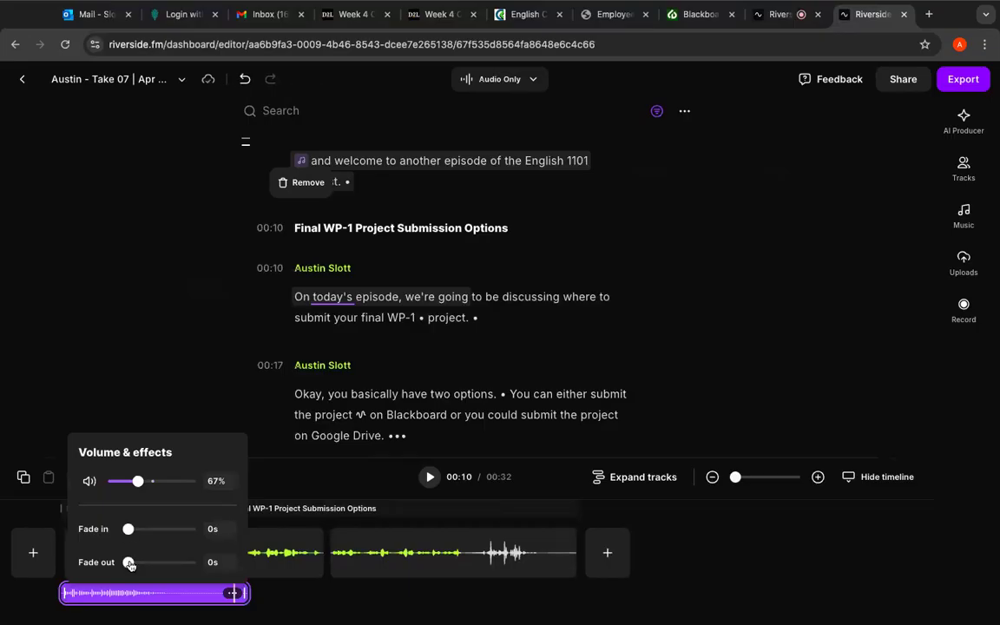
drag(128, 563, 154, 567)
click(172, 388)
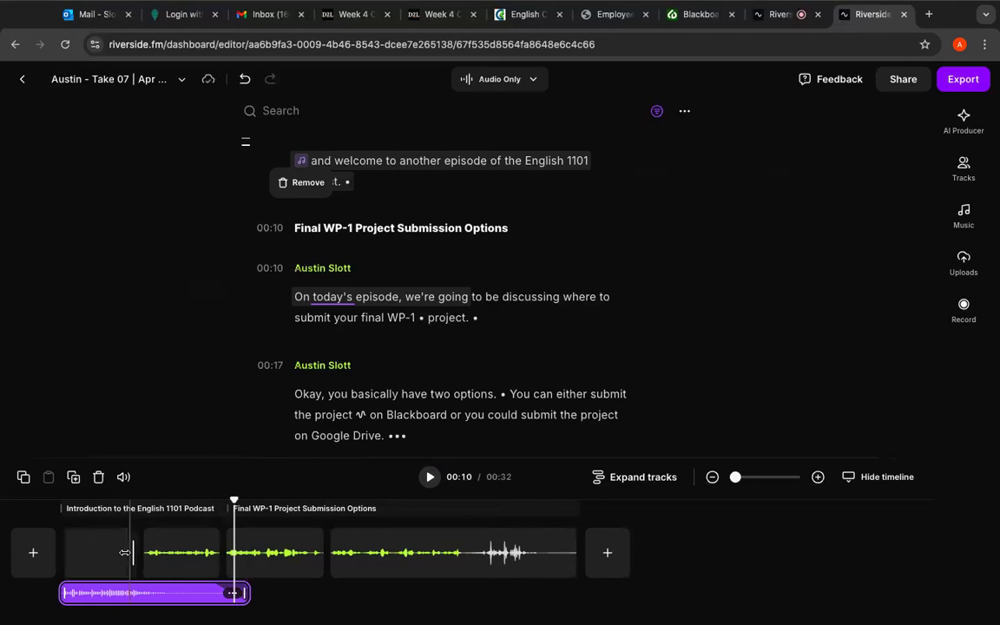
Play the recording from 00:00 to hear how the music blends into the spoken introduction.
drag(234, 502, 179, 501)
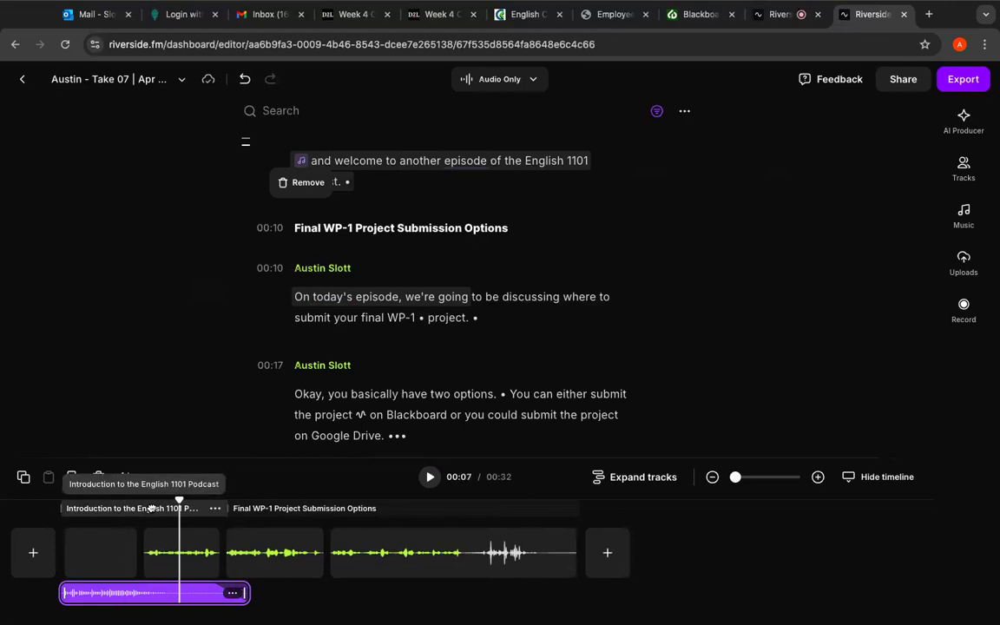
click(60, 503)
key(XF86AudioRaiseVolume)
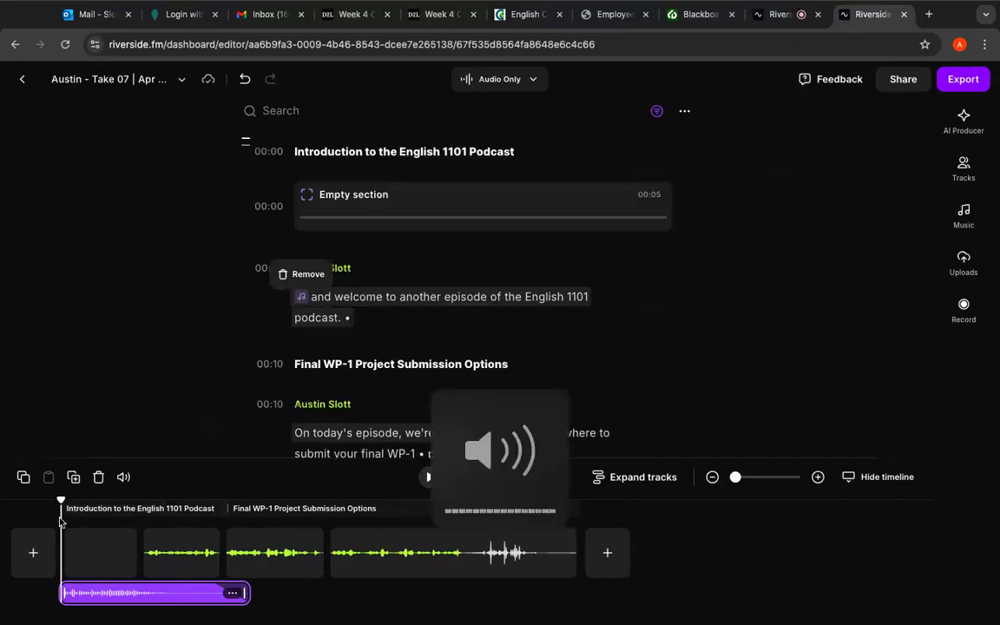
key(space)
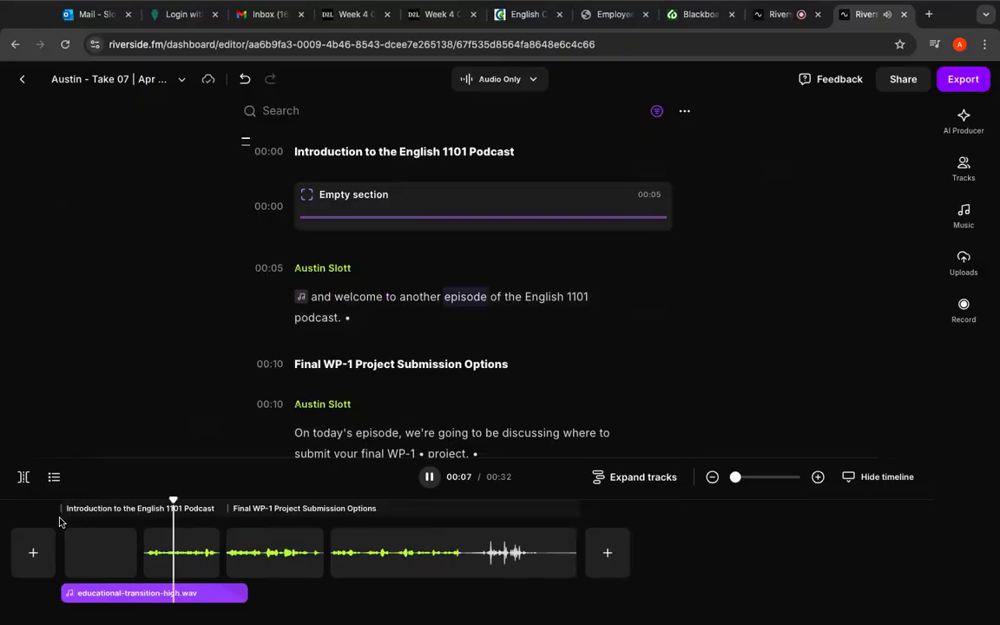
key(space)
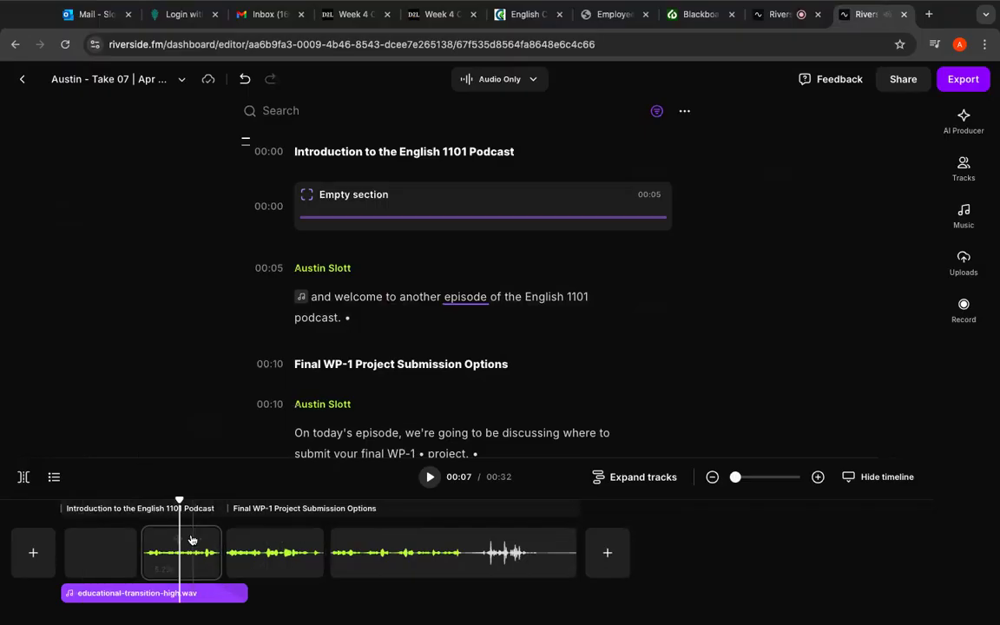
Trim the music clip's end back to about 00:05 and shorten the empty section to 3.42 s.
drag(232, 592, 151, 590)
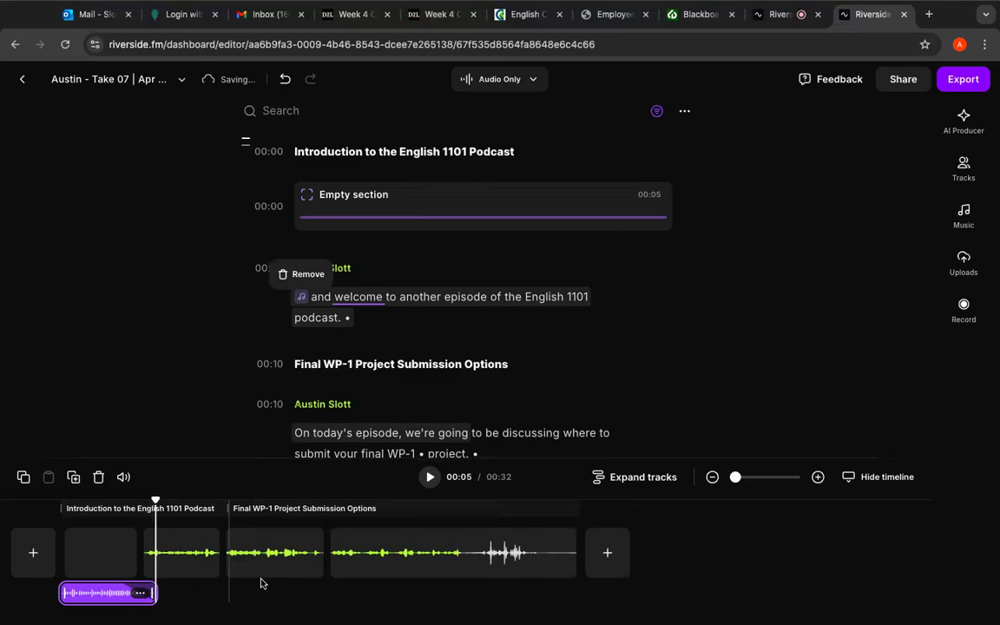
click(116, 555)
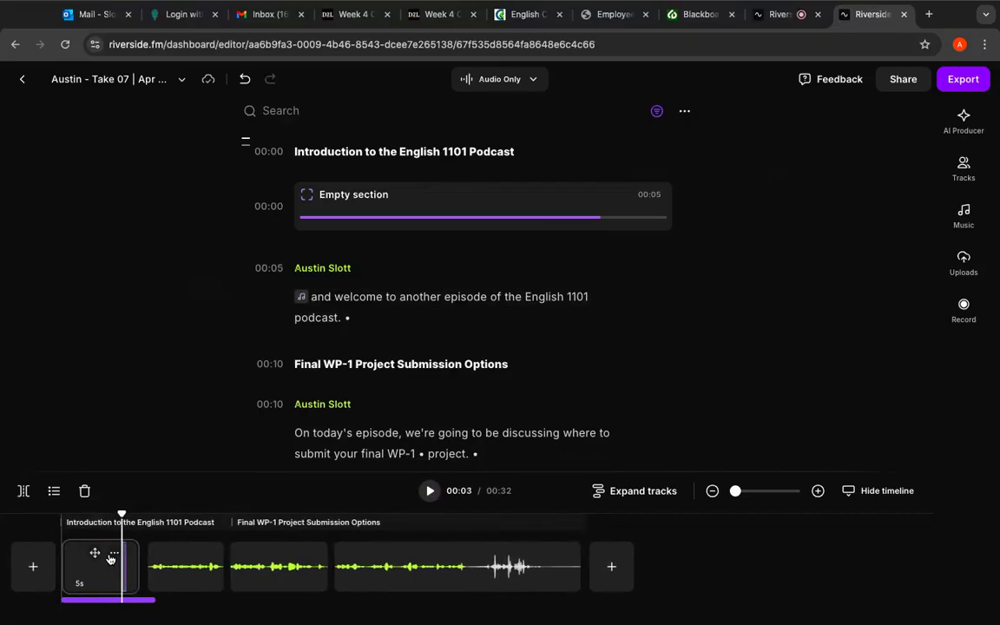
click(108, 558)
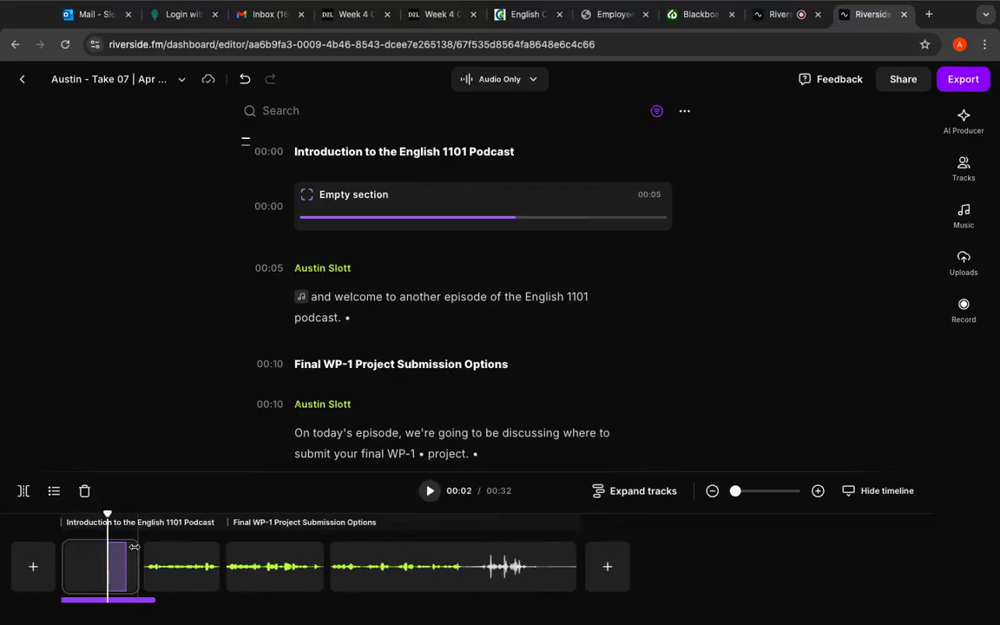
drag(135, 546, 123, 556)
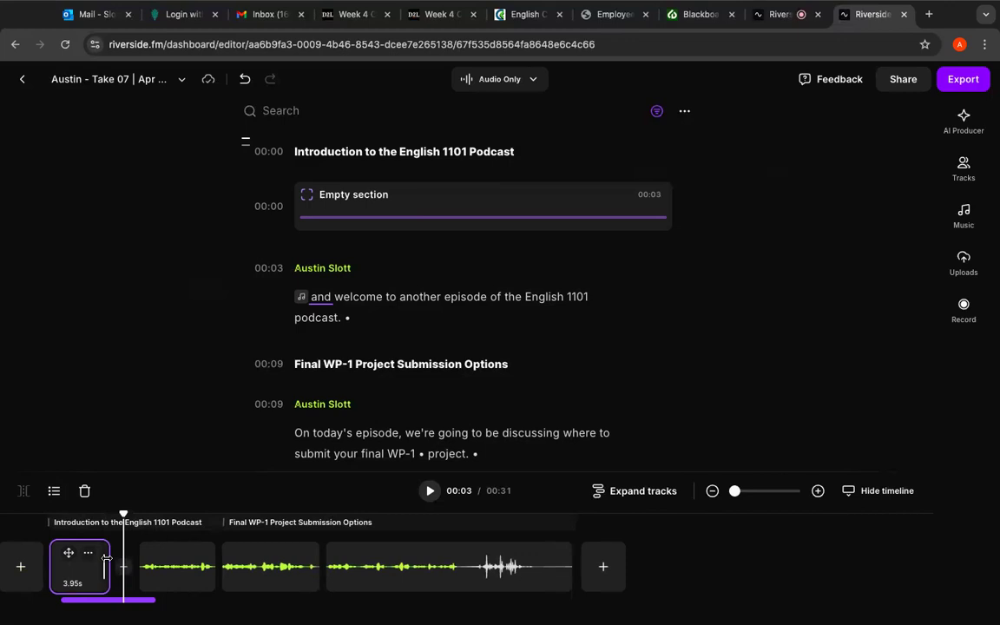
drag(105, 558, 98, 556)
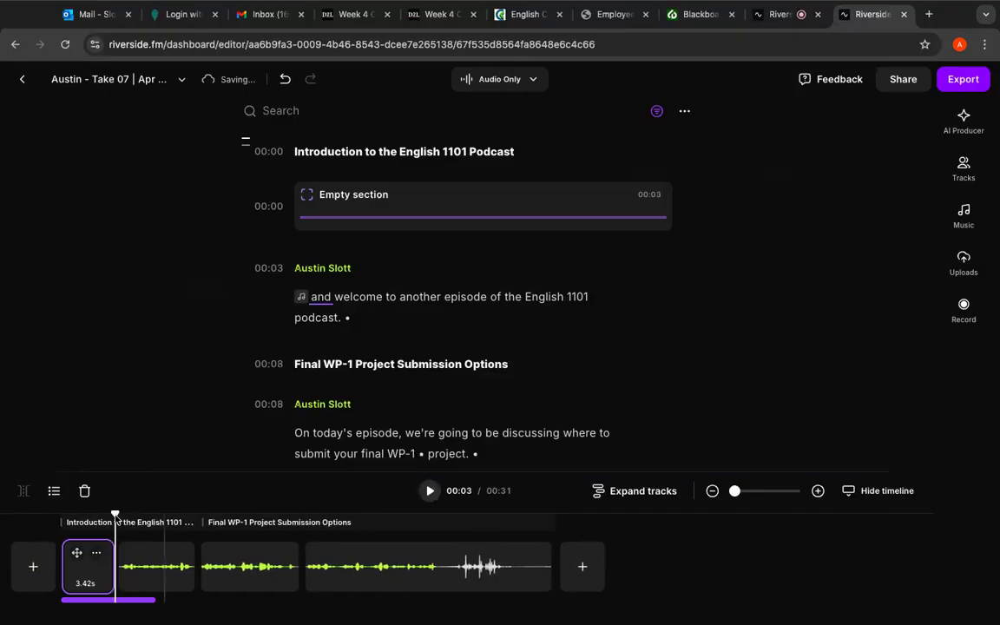
Play the opening from 00:00 to check the shortened music and the start of the introduction.
drag(114, 513, 100, 514)
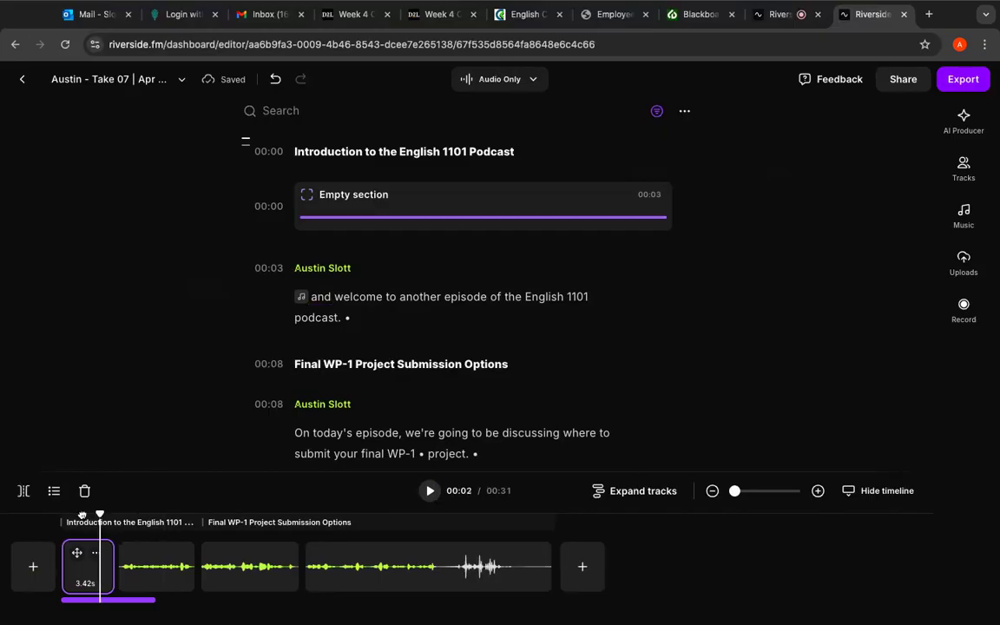
click(63, 518)
key(space)
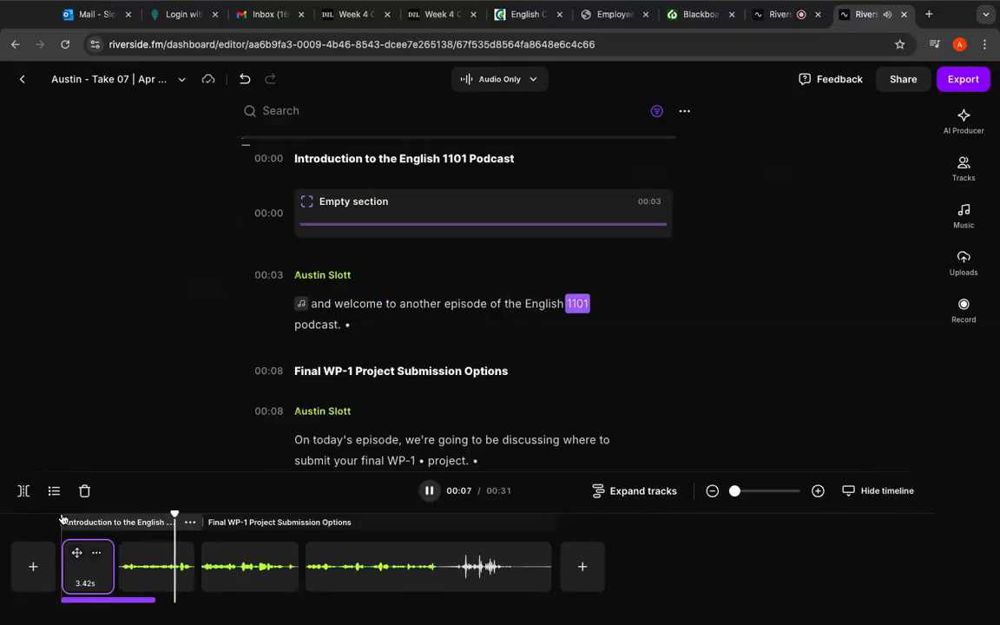
key(space)
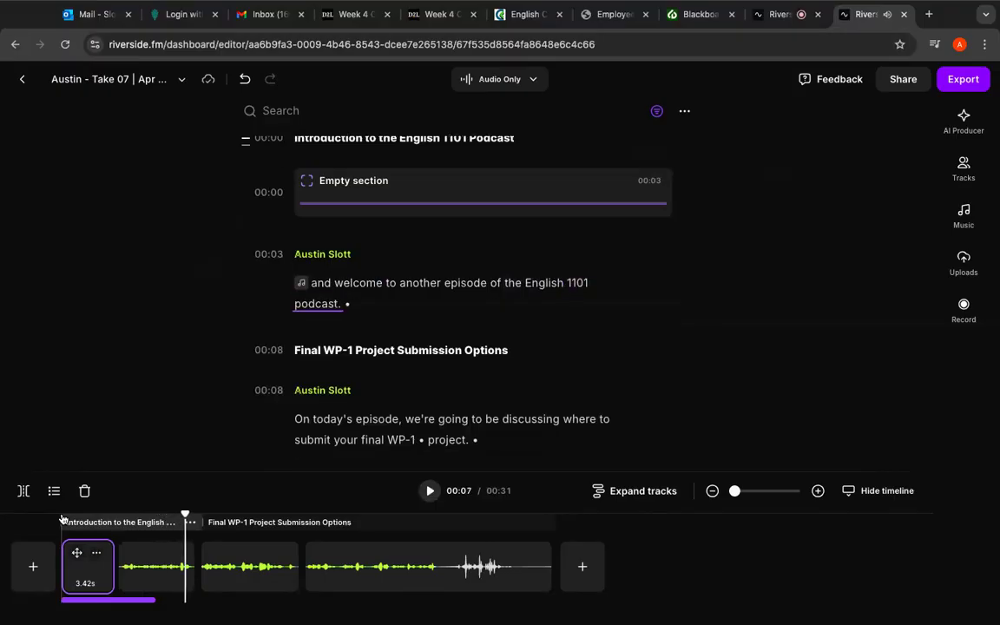
View the content types that can be inserted between the last two speech clips, and close the list without choosing one.
scroll(330, 421, down, 1)
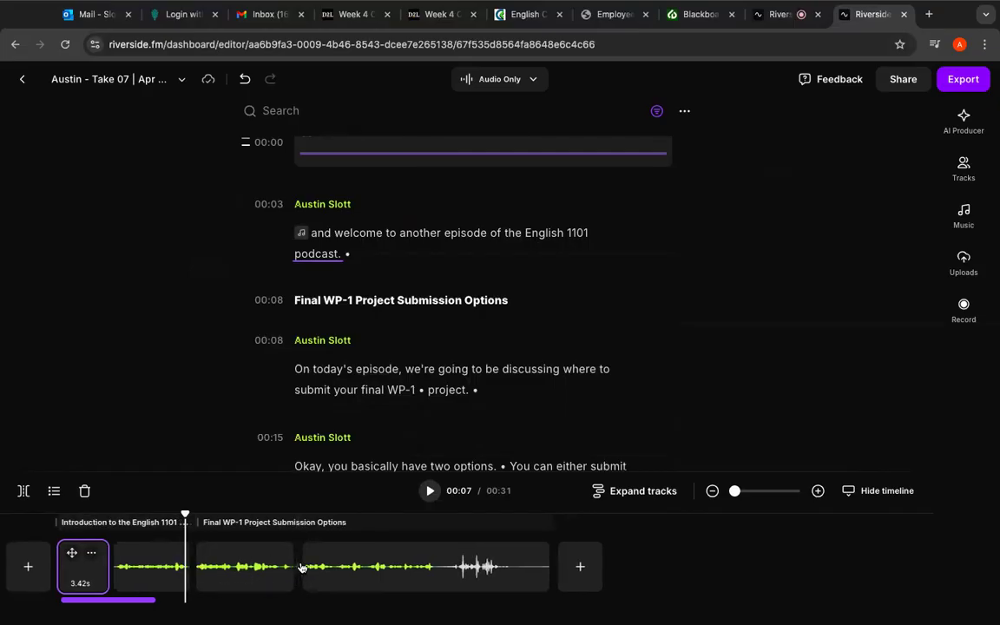
mouse_move(302, 568)
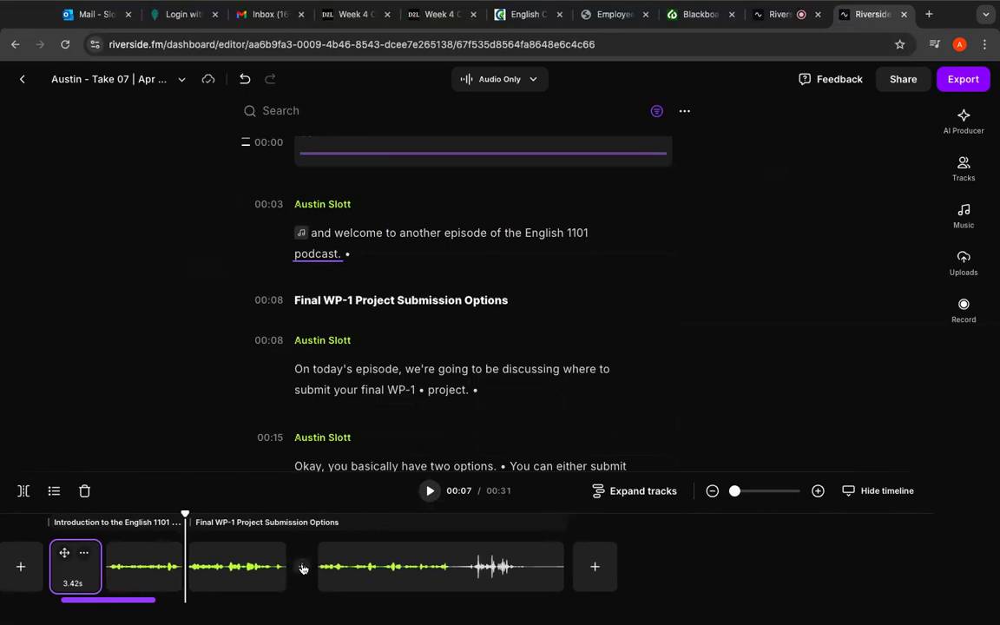
click(302, 569)
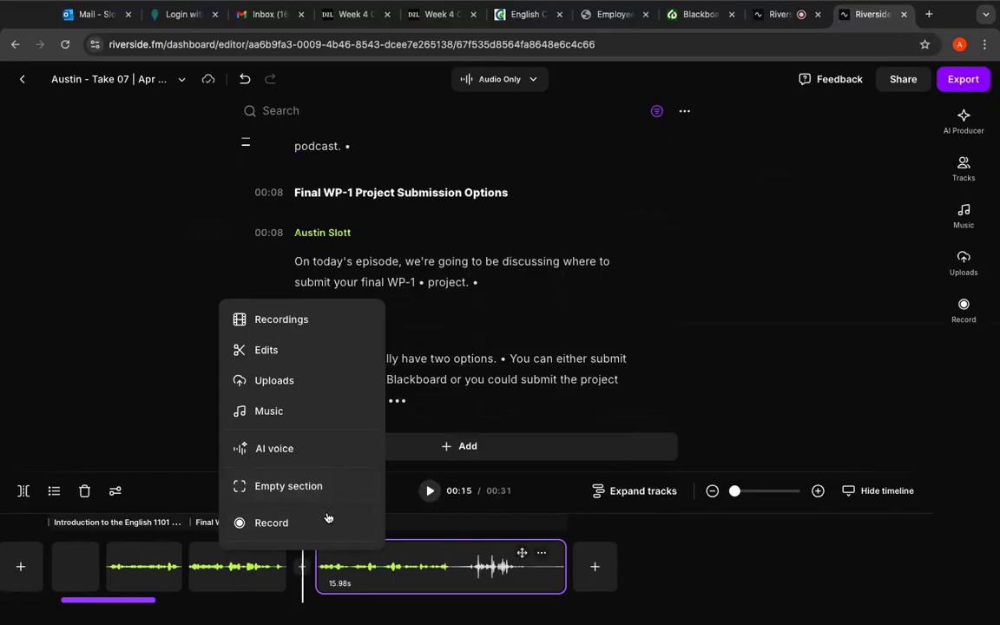
click(748, 341)
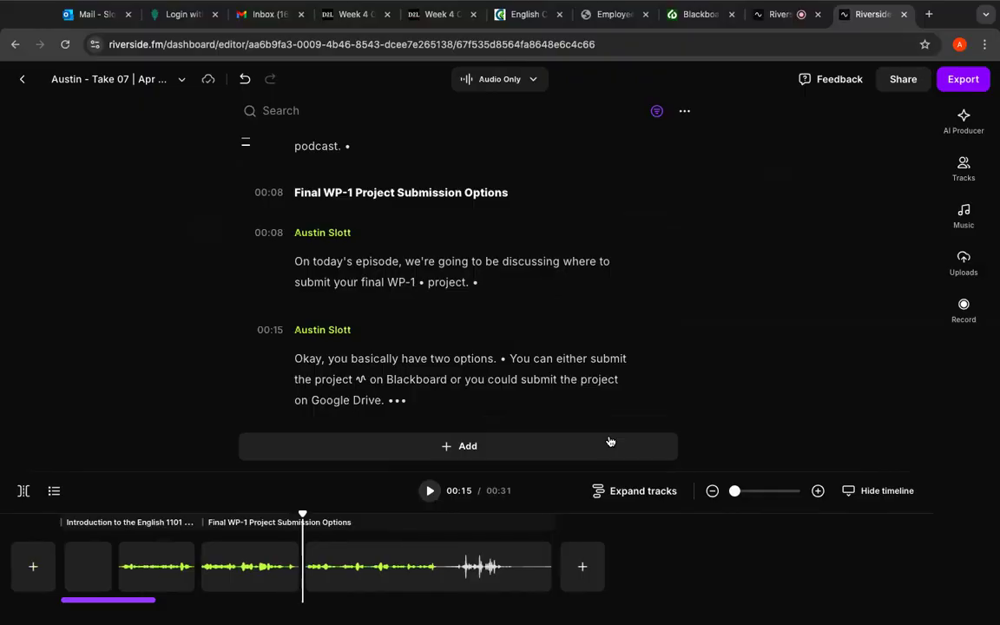
Reopen the music clip's volume and effects settings to check its volume and fade-out.
click(133, 602)
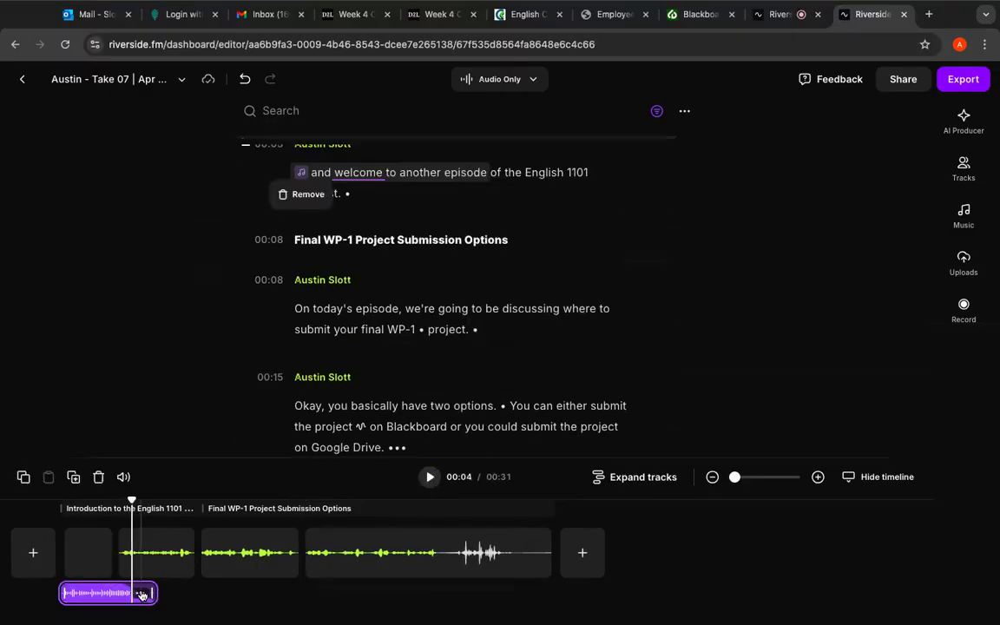
click(142, 594)
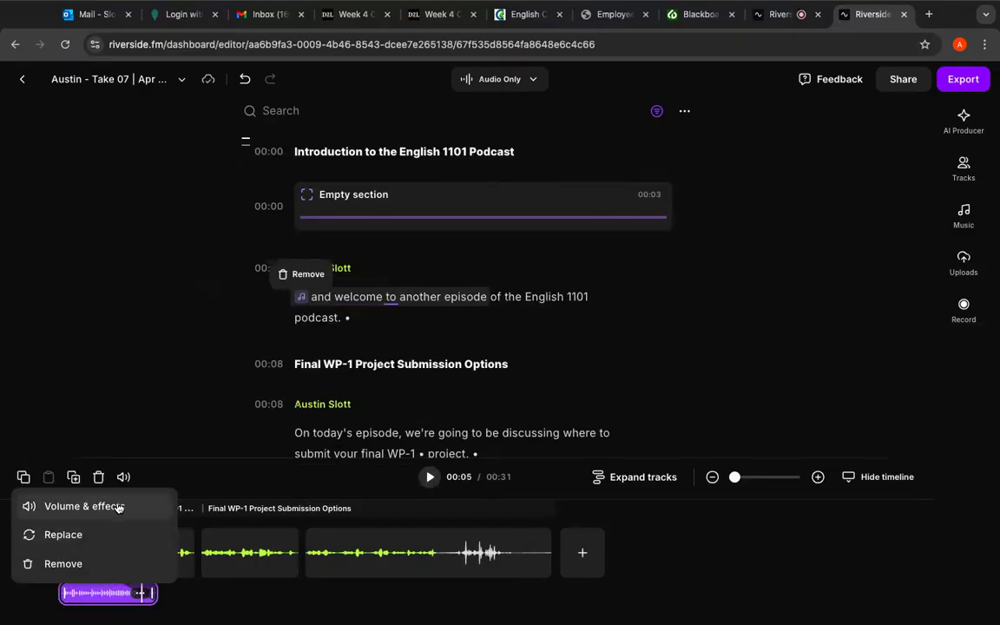
click(84, 506)
click(99, 562)
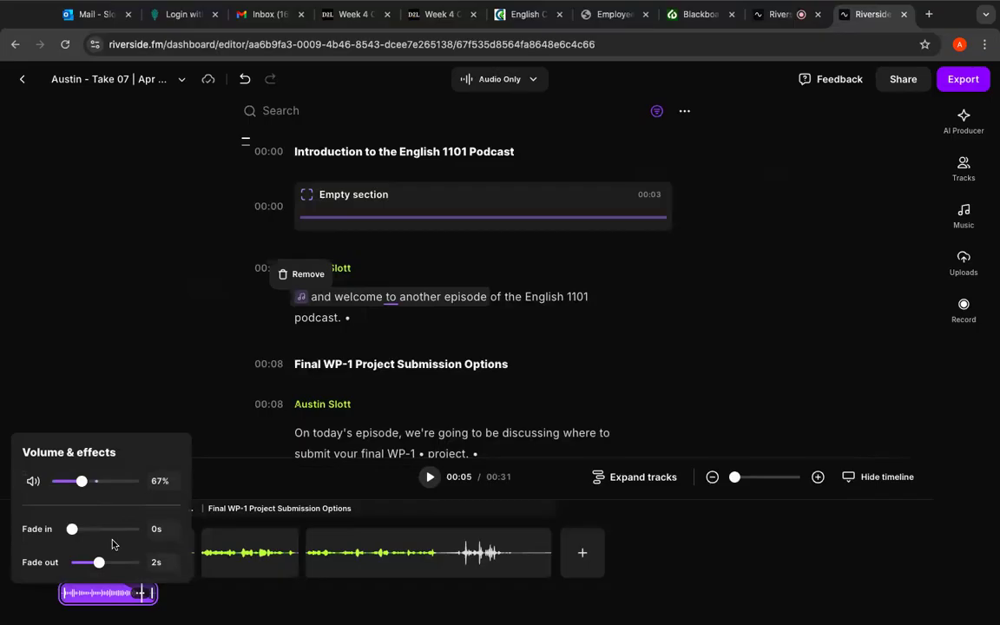
click(713, 533)
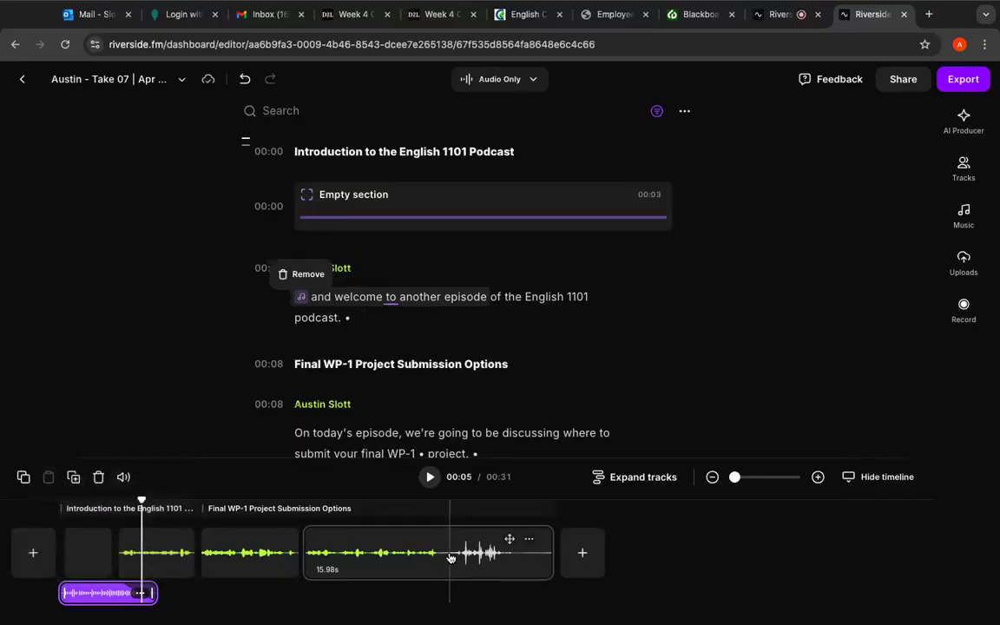
Split the last speech clip at 00:24, after "Google Drive", and delete the trailing portion.
click(451, 558)
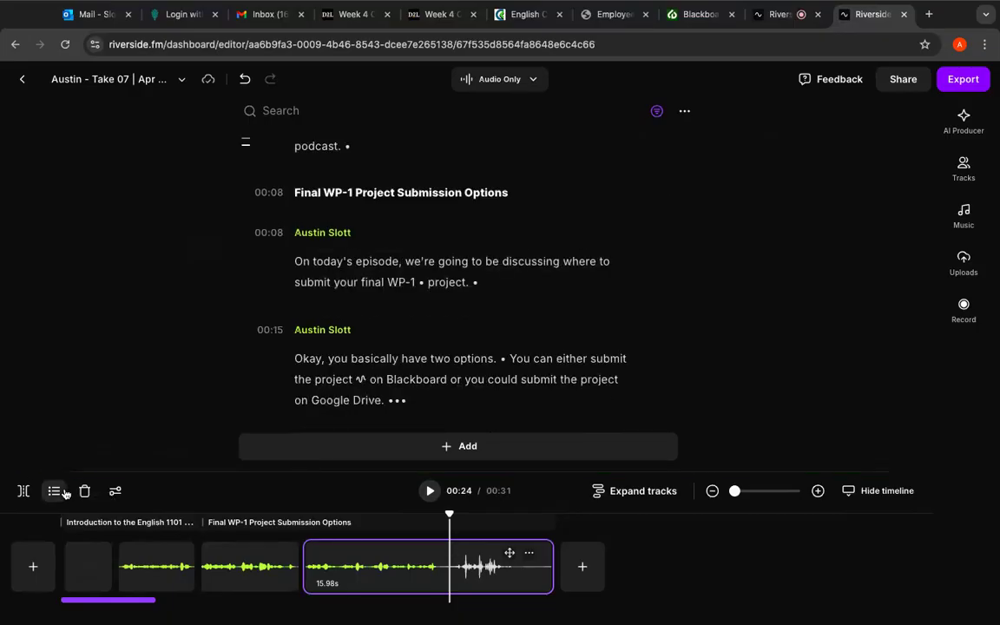
click(24, 492)
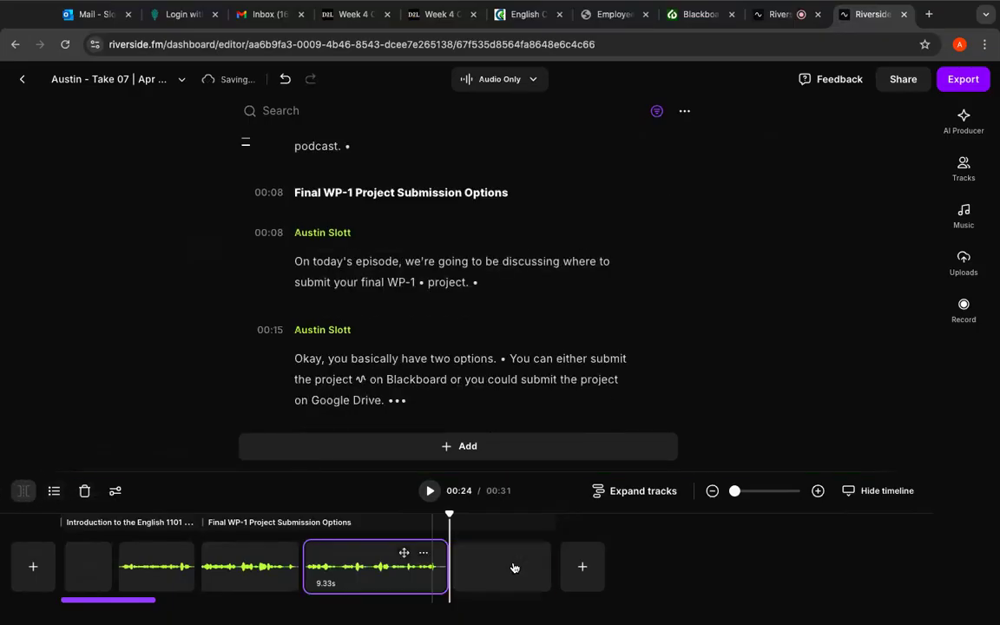
click(523, 580)
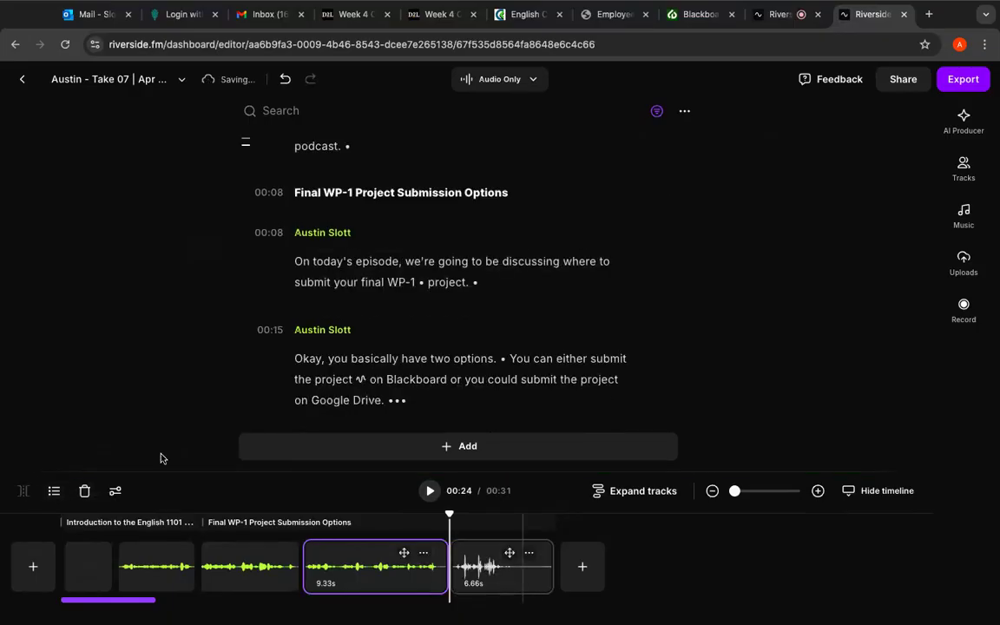
click(86, 492)
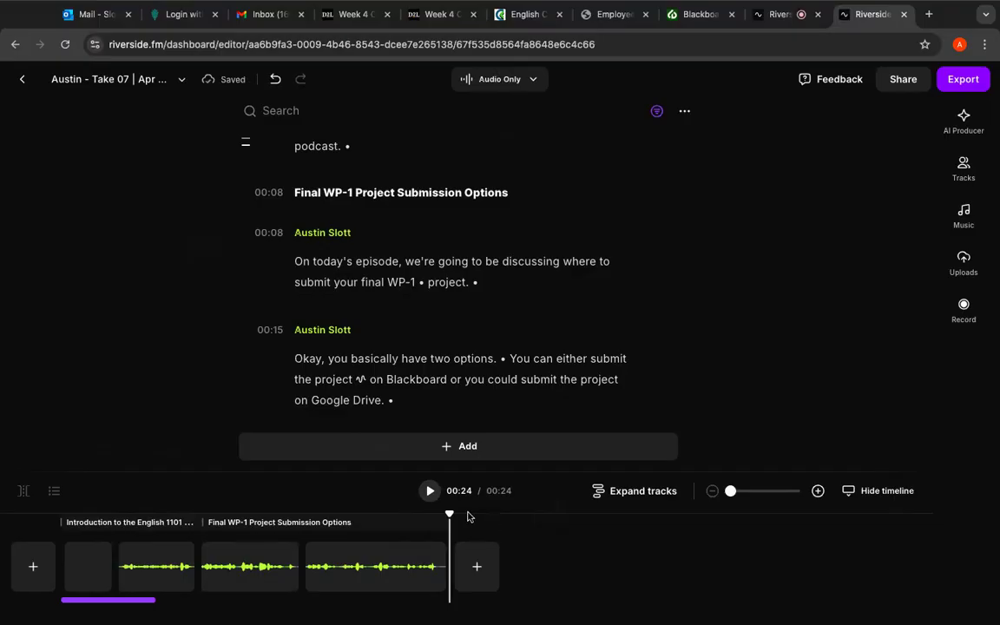
Play the edited recording from 00:00 through the introduction into the start of the second speech clip.
drag(448, 515, 62, 515)
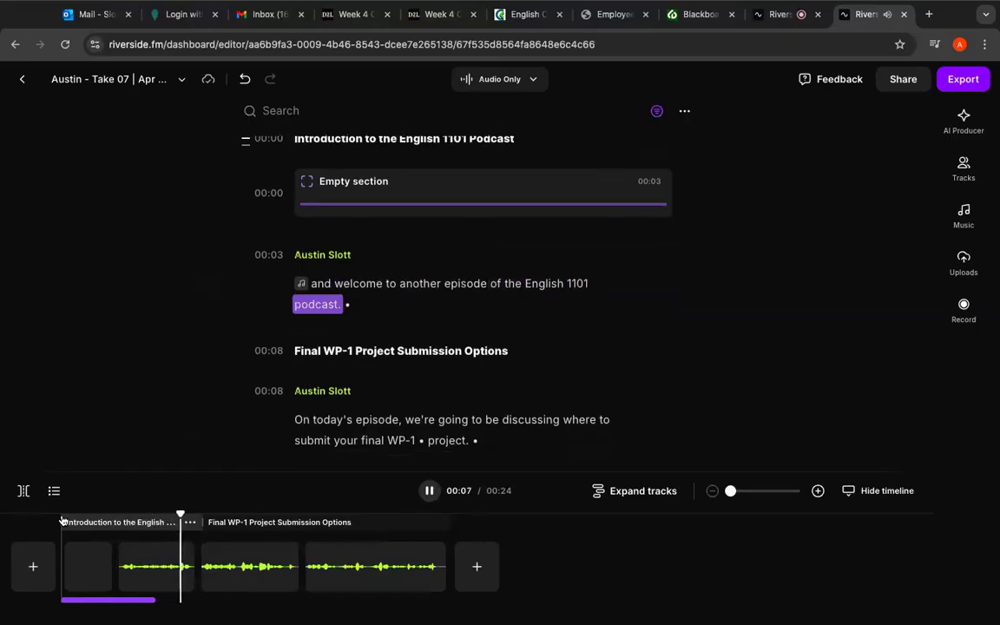
key(space)
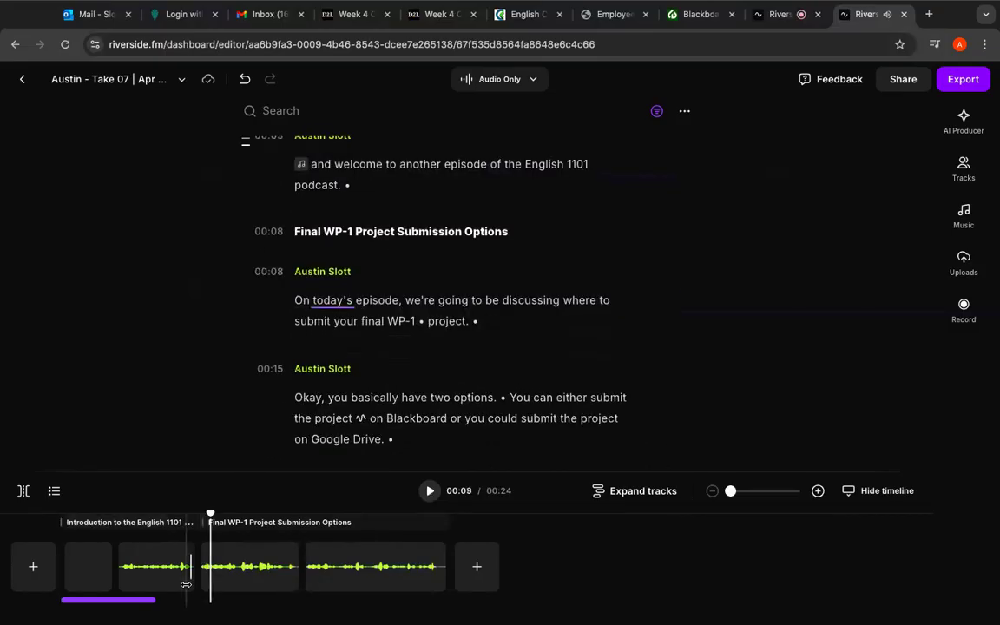
key(space)
key(space)
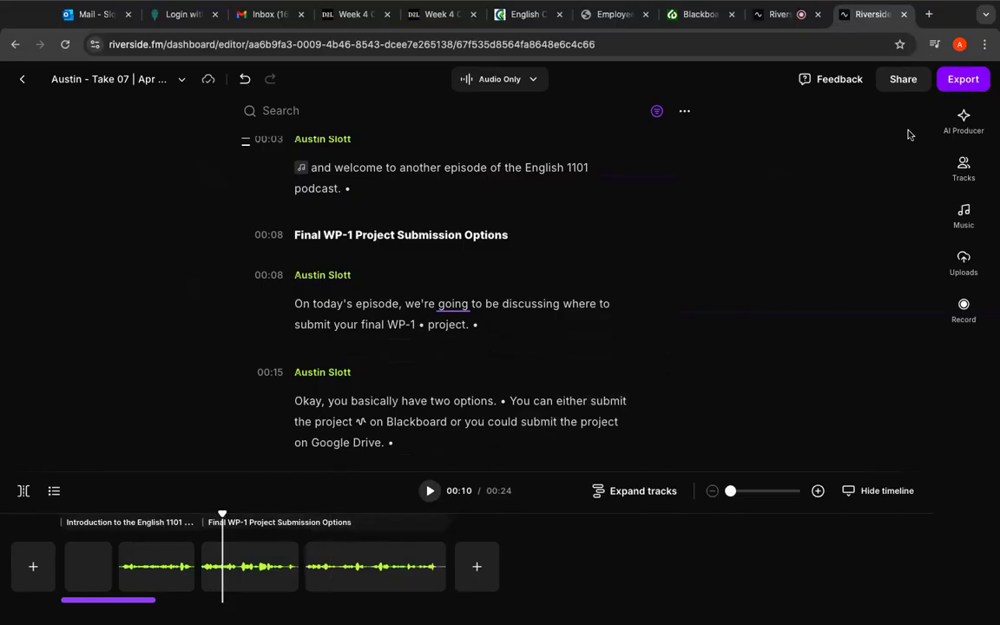
Export the edited recording as audio only in WAV HD quality, without normalized levels or background noise removal.
click(969, 80)
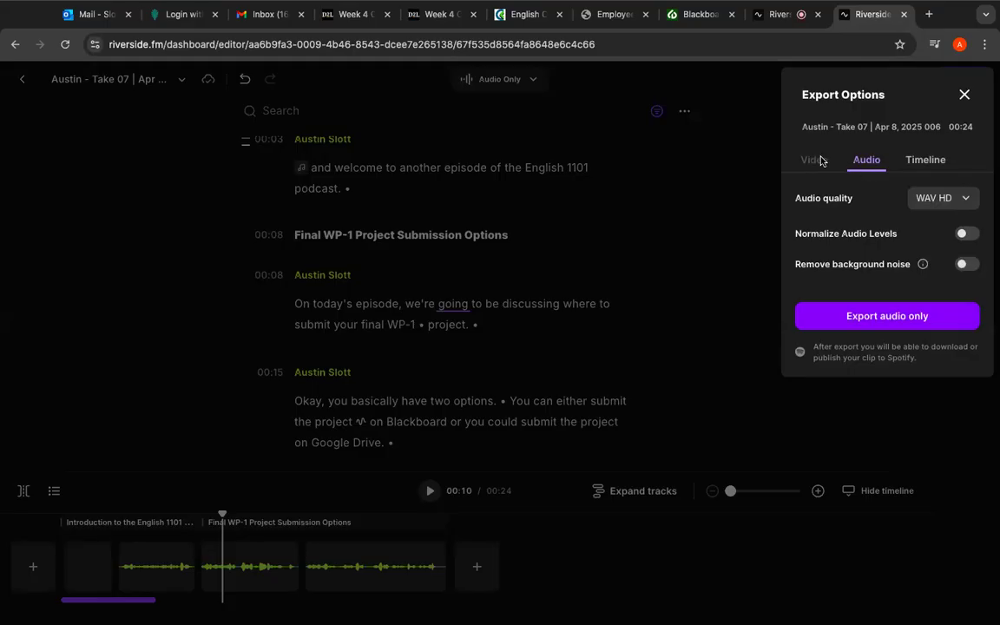
click(925, 161)
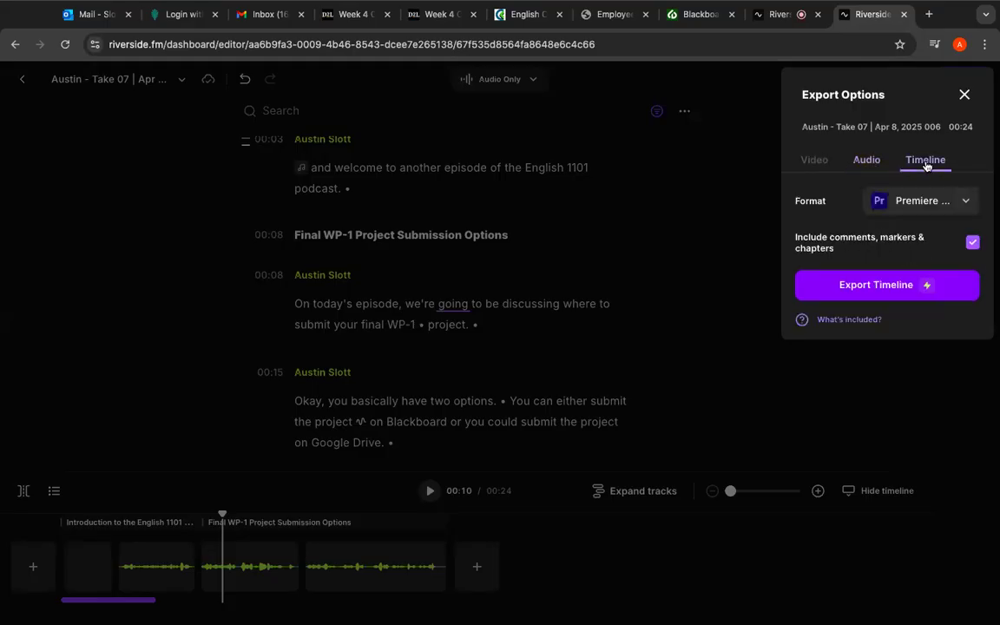
click(868, 161)
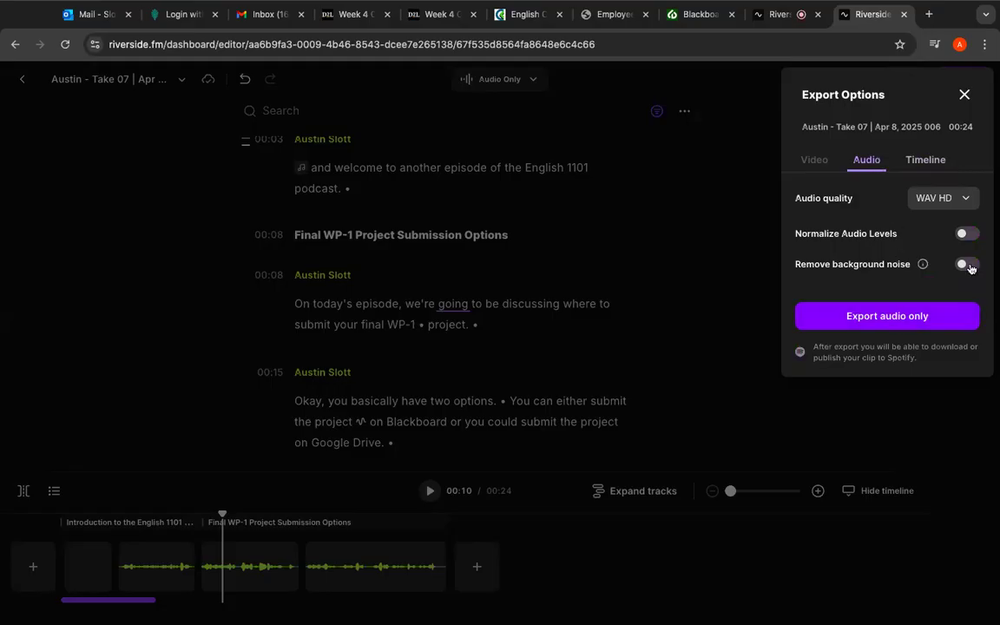
click(963, 203)
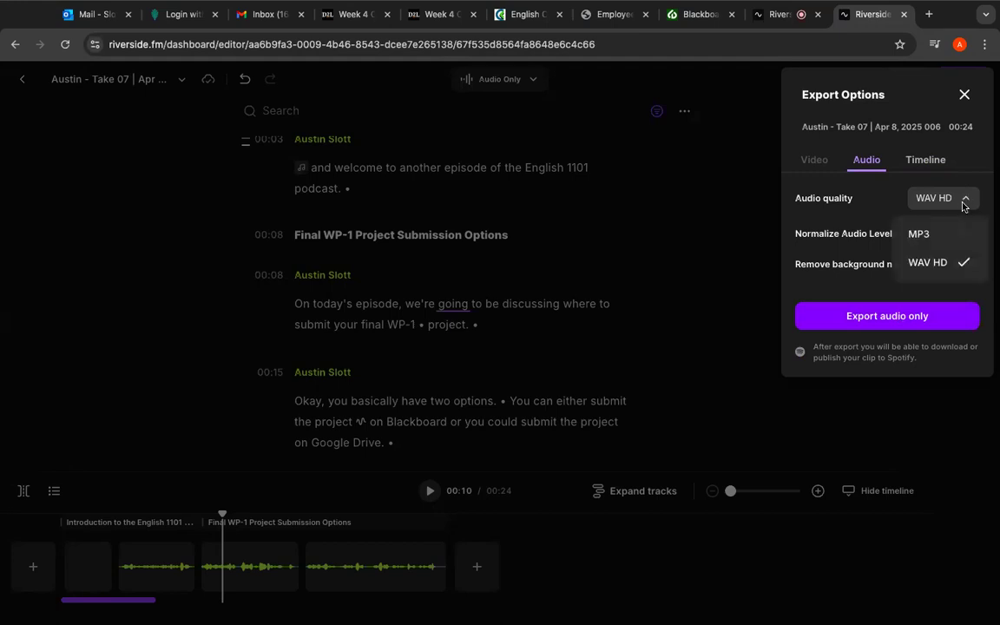
click(951, 262)
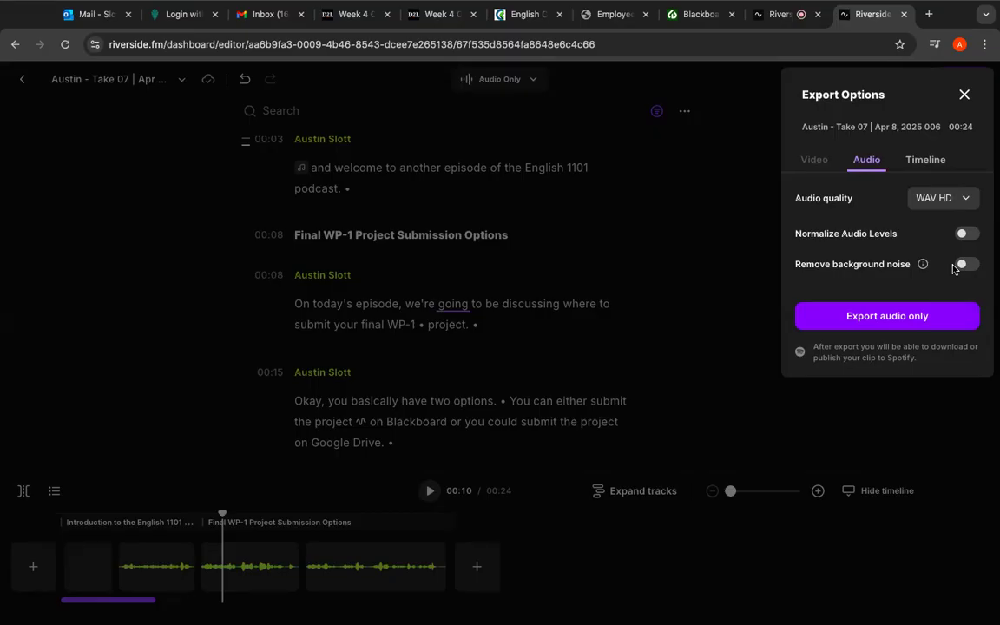
click(955, 318)
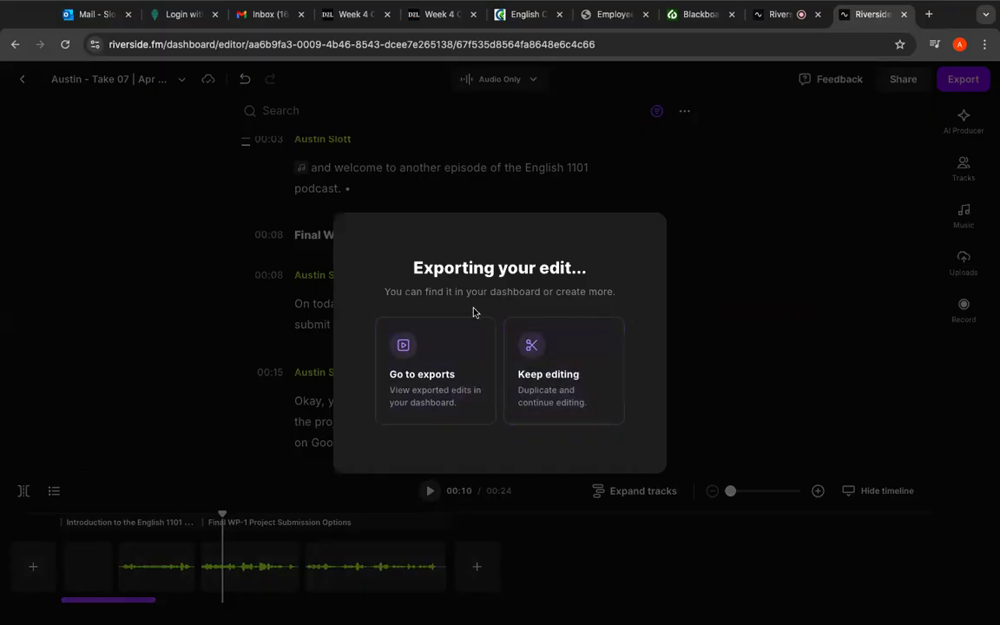
Go to the project's exports and download the newly exported 00:24 edit.
click(451, 354)
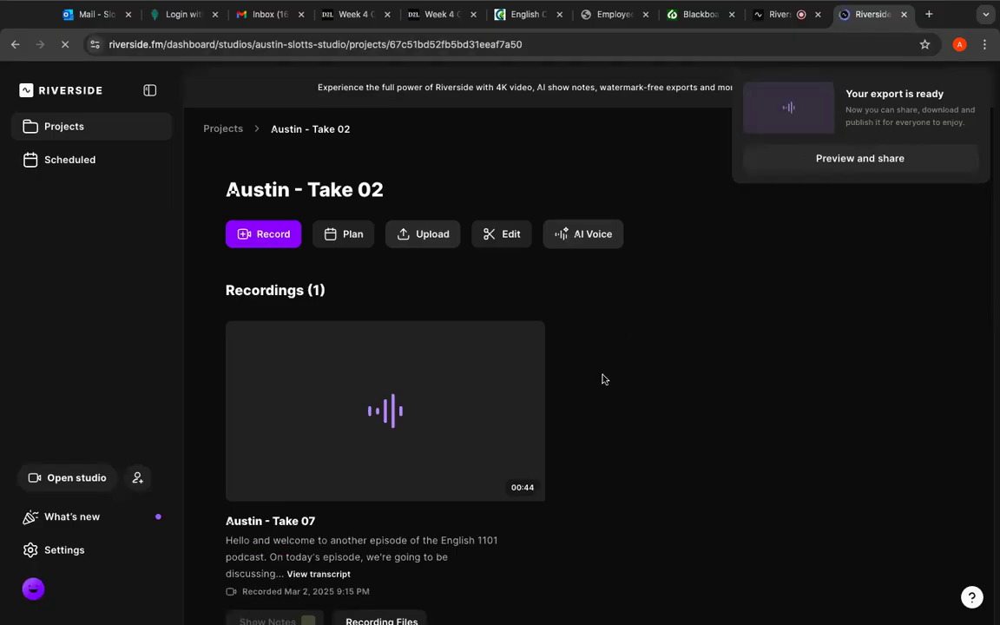
scroll(403, 318, down, 1)
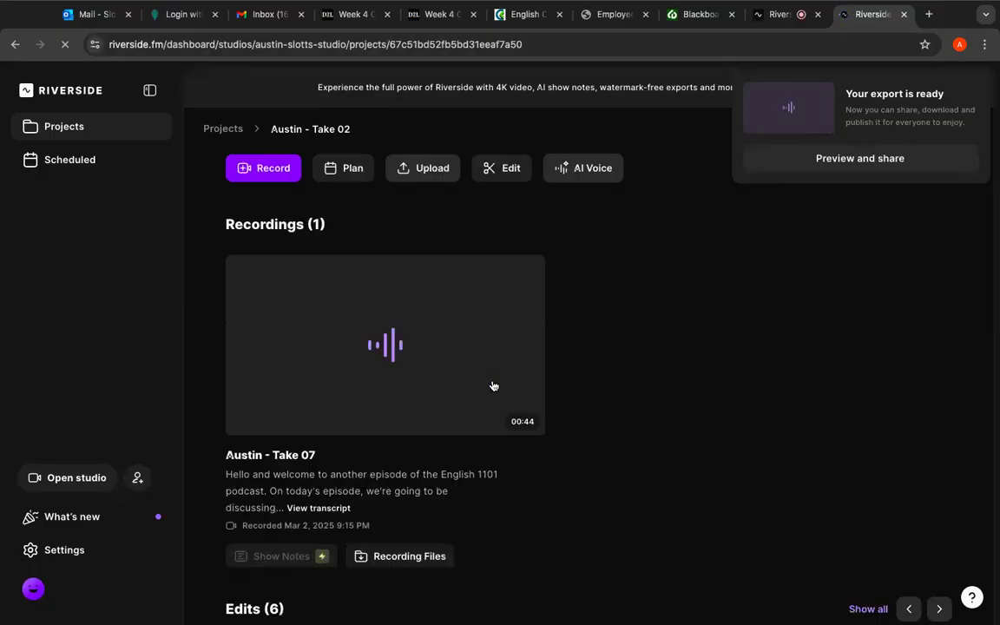
scroll(493, 386, down, 3)
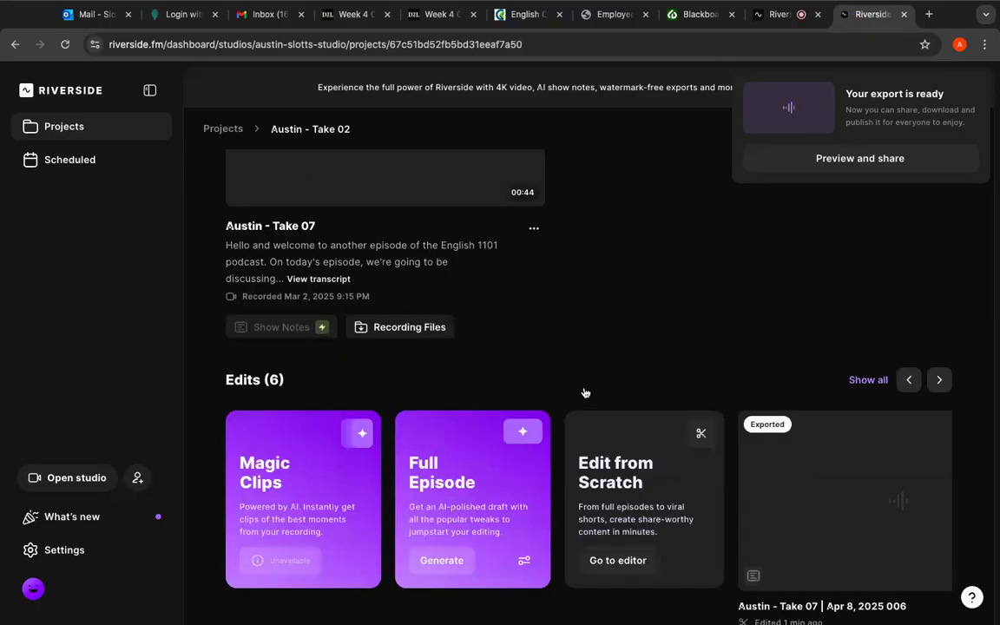
scroll(585, 393, down, 1)
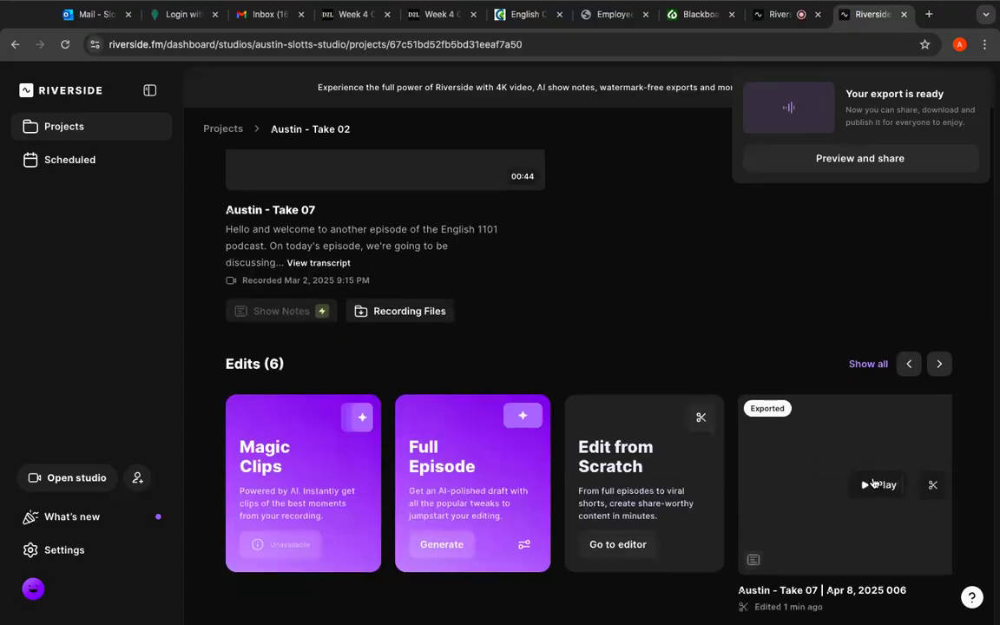
scroll(861, 484, right, 5)
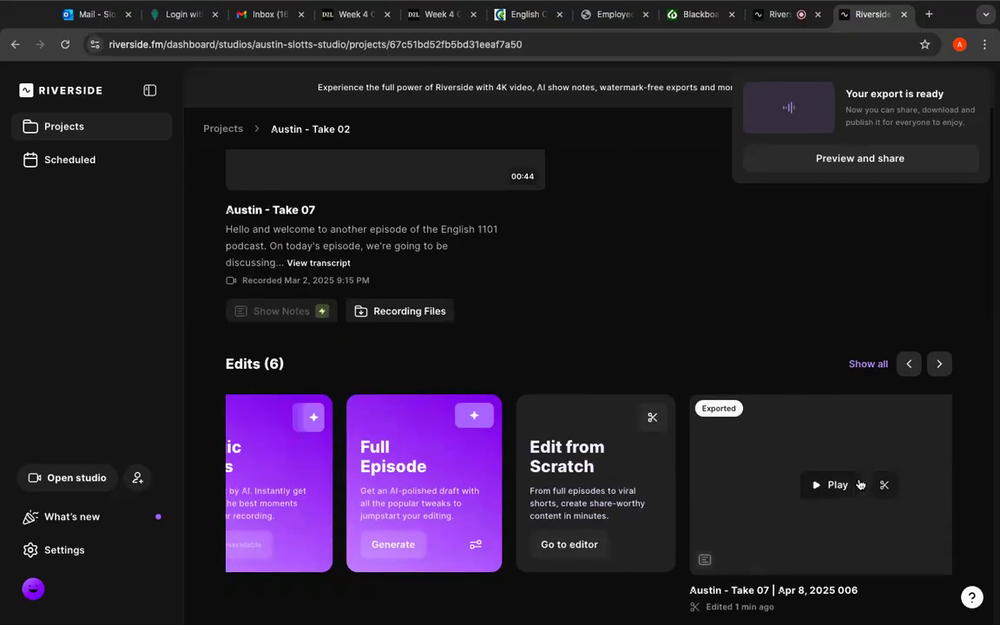
scroll(859, 482, down, 1)
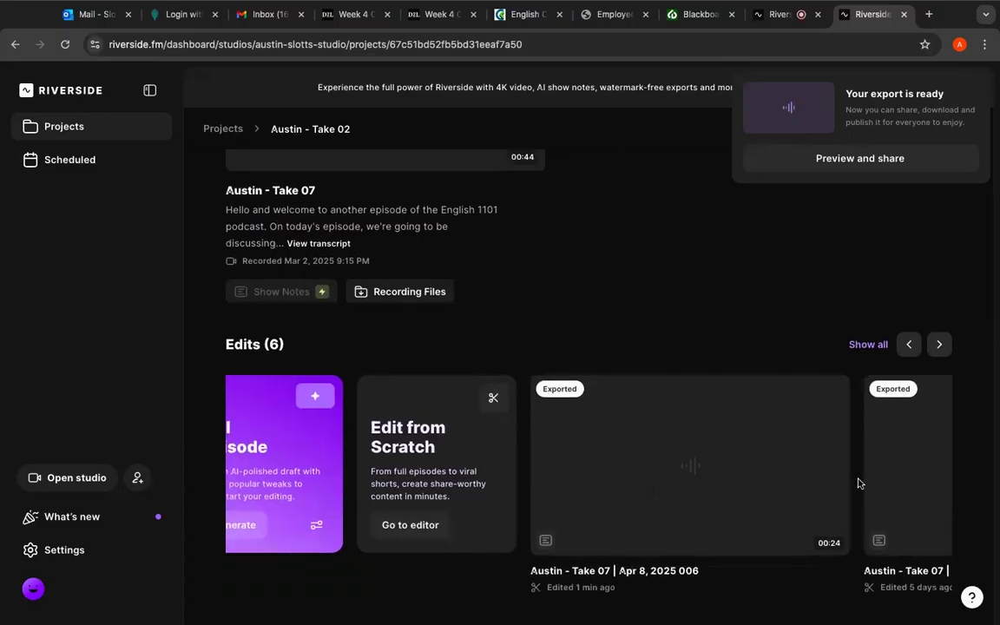
mouse_move(676, 429)
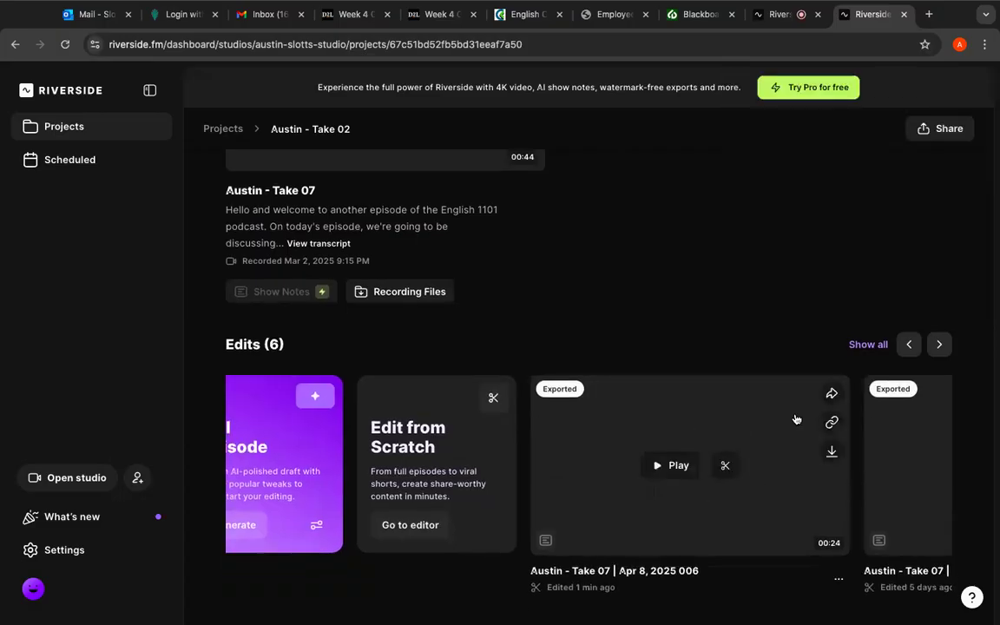
click(830, 453)
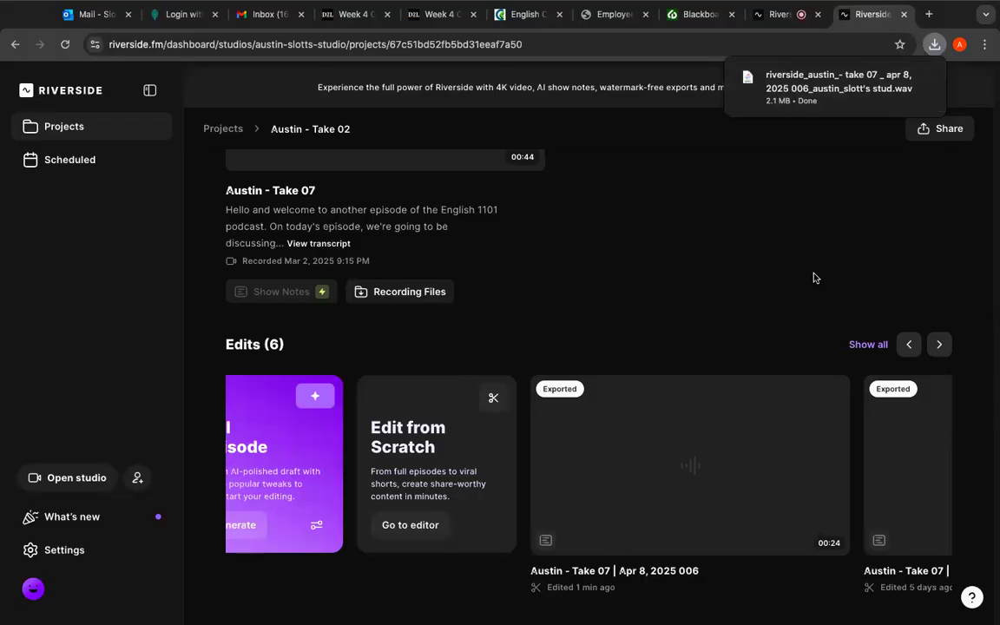
Open the exported edit's preview page and start publishing it to Spotify, continuing with the Spotify login.
mouse_move(562, 522)
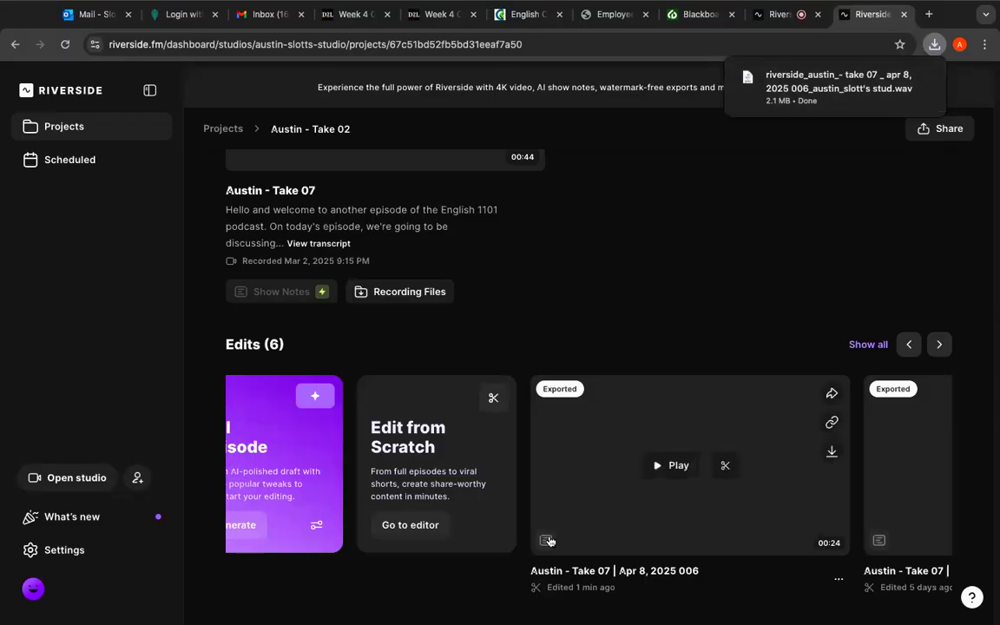
click(672, 534)
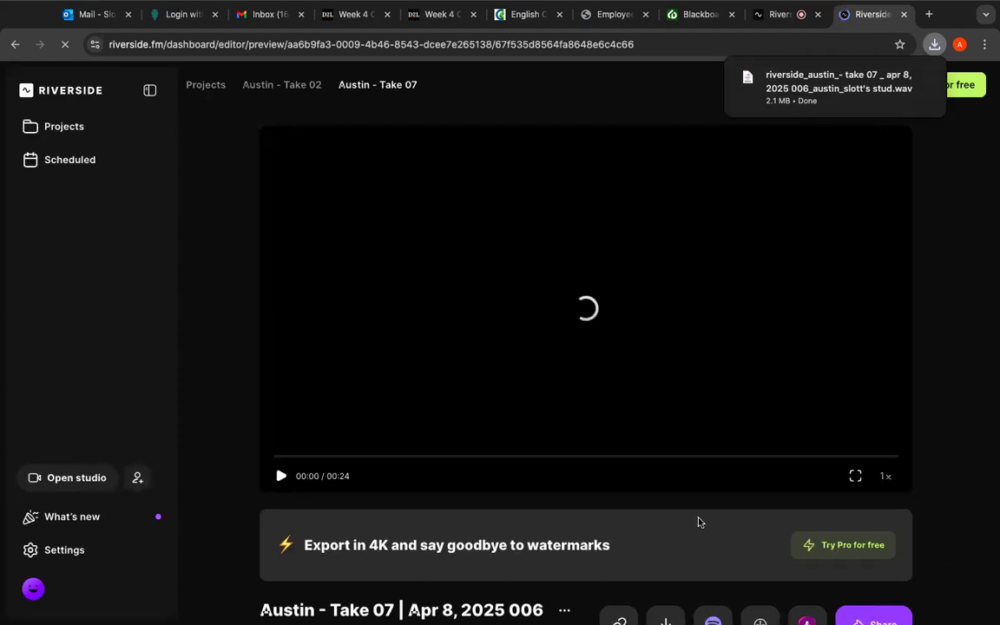
scroll(700, 521, down, 1)
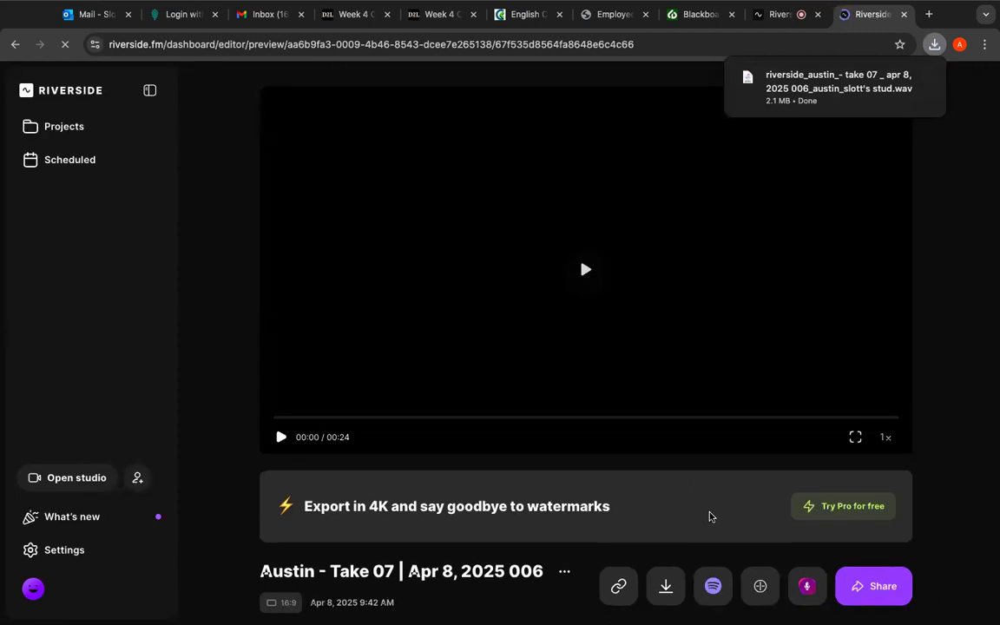
scroll(709, 514, down, 2)
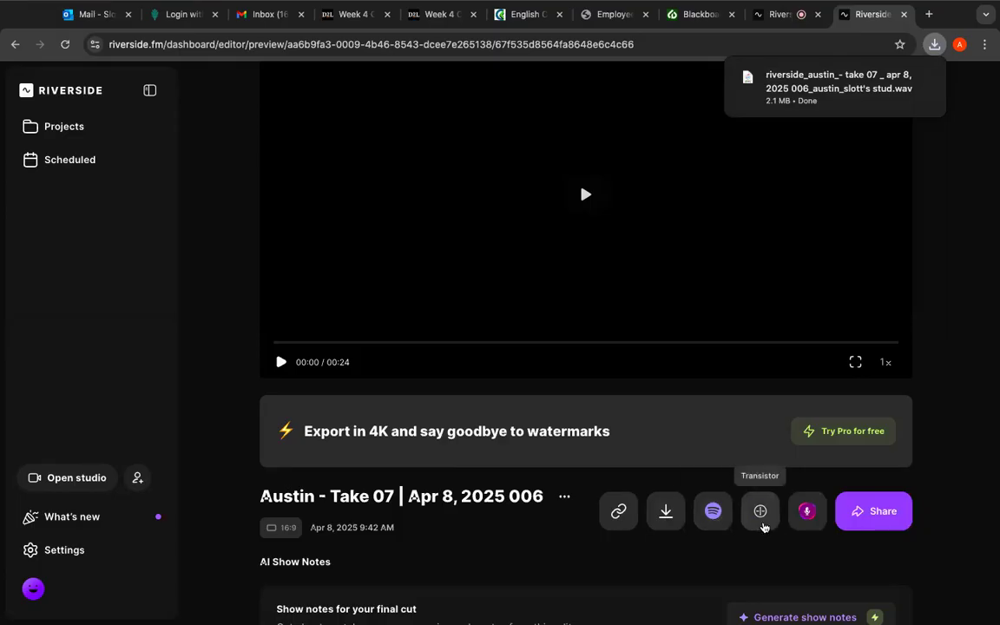
click(717, 518)
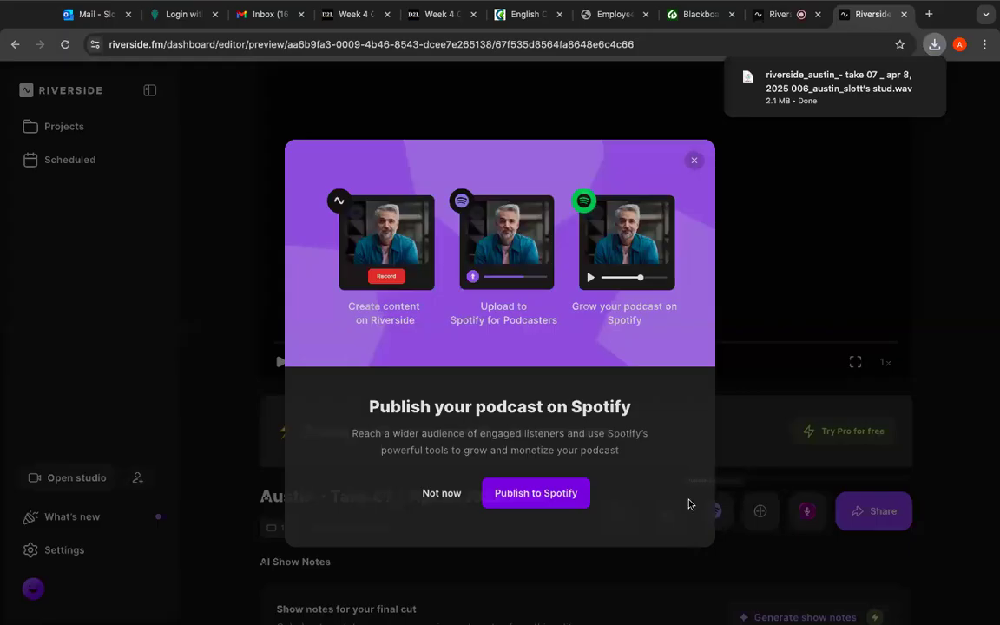
click(554, 496)
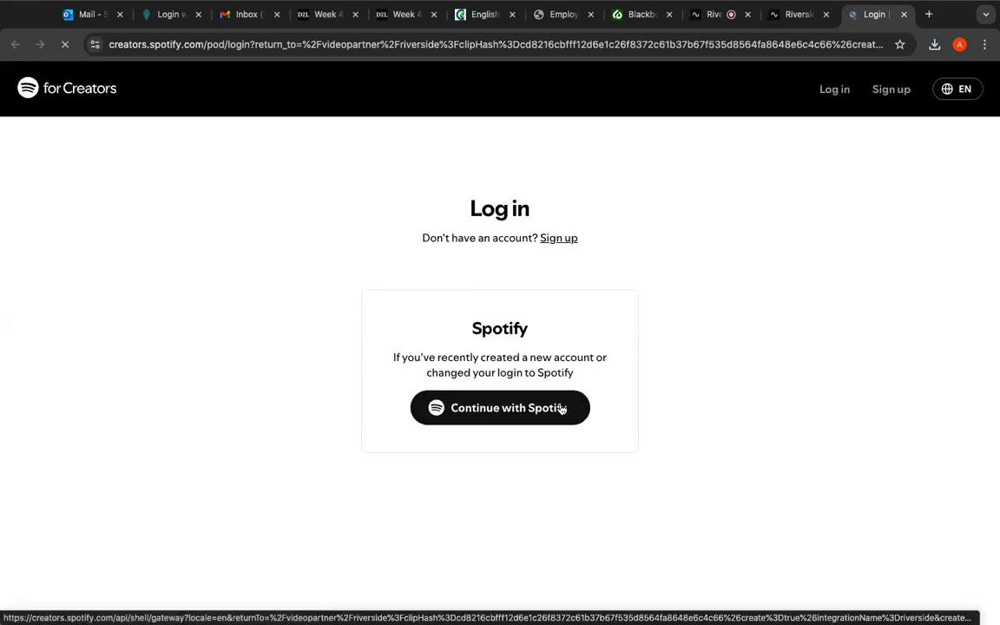
click(560, 408)
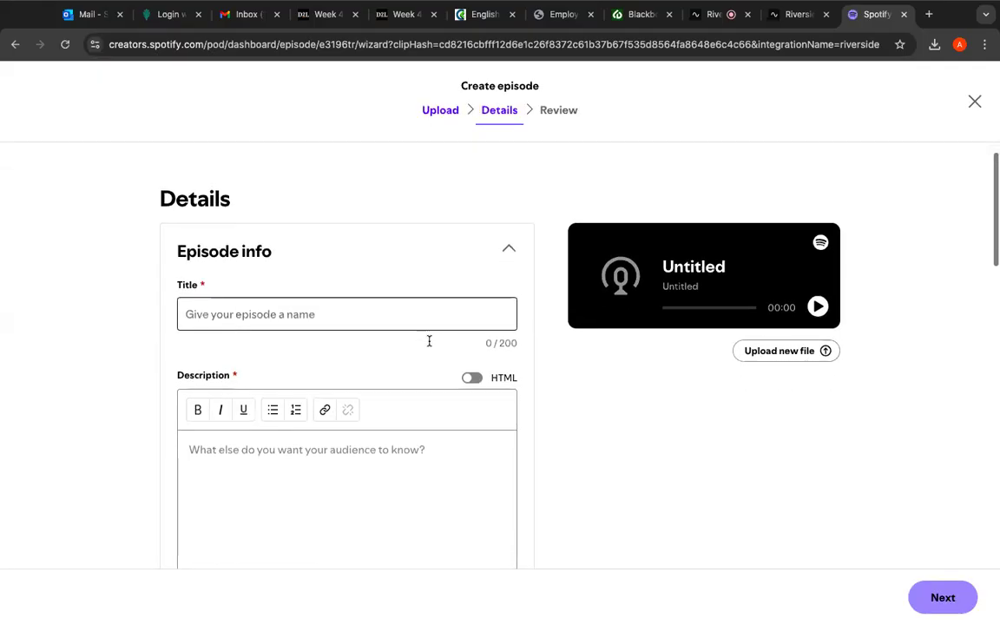
Review the Spotify episode details form, from title, description and episode art through content checks, poll and additional details.
click(380, 310)
scroll(351, 372, down, 1)
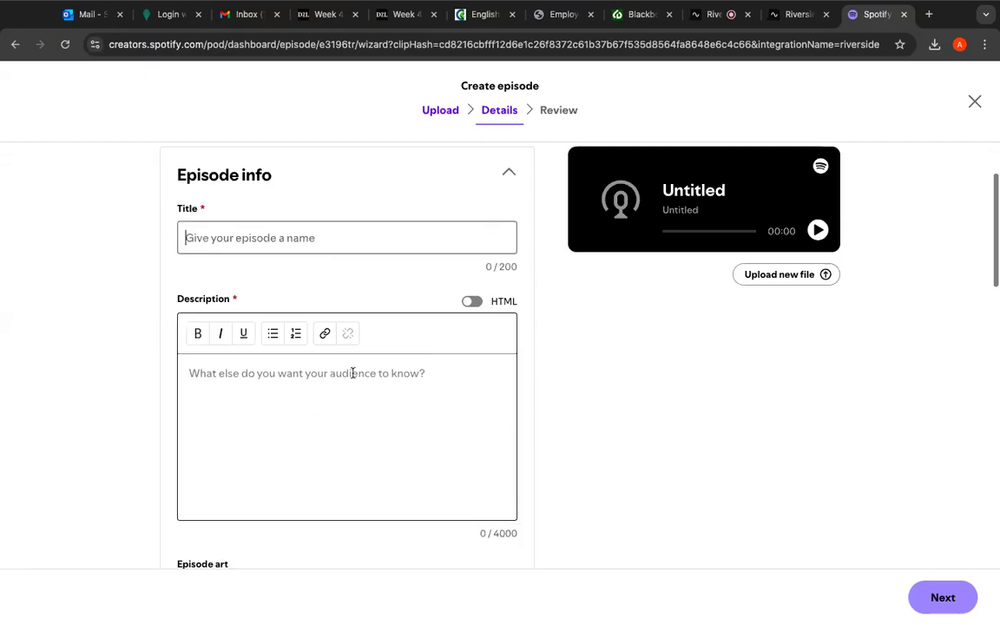
scroll(327, 407, down, 3)
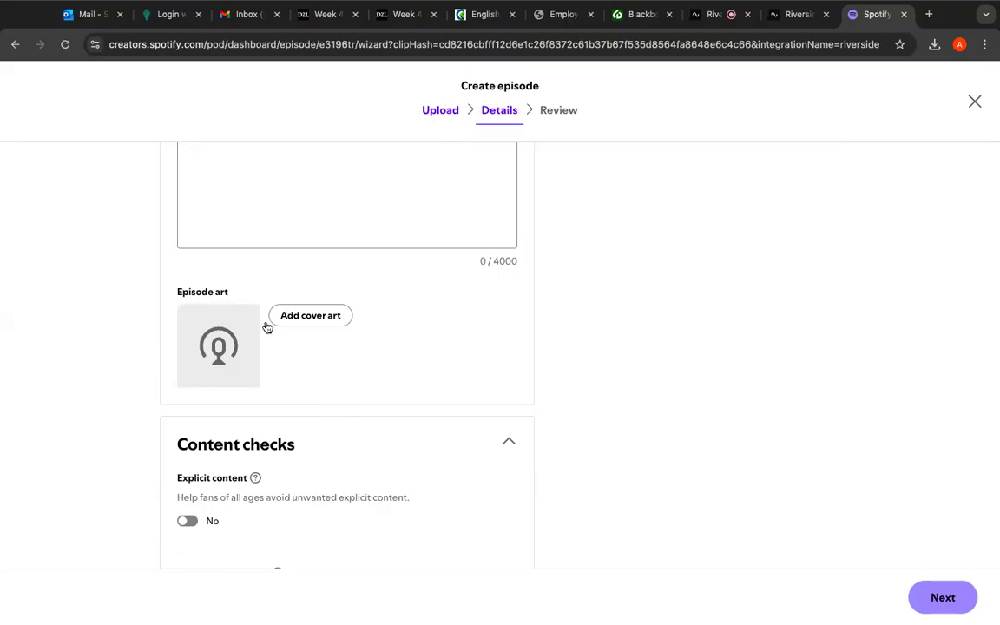
scroll(268, 346, down, 2)
scroll(266, 346, down, 5)
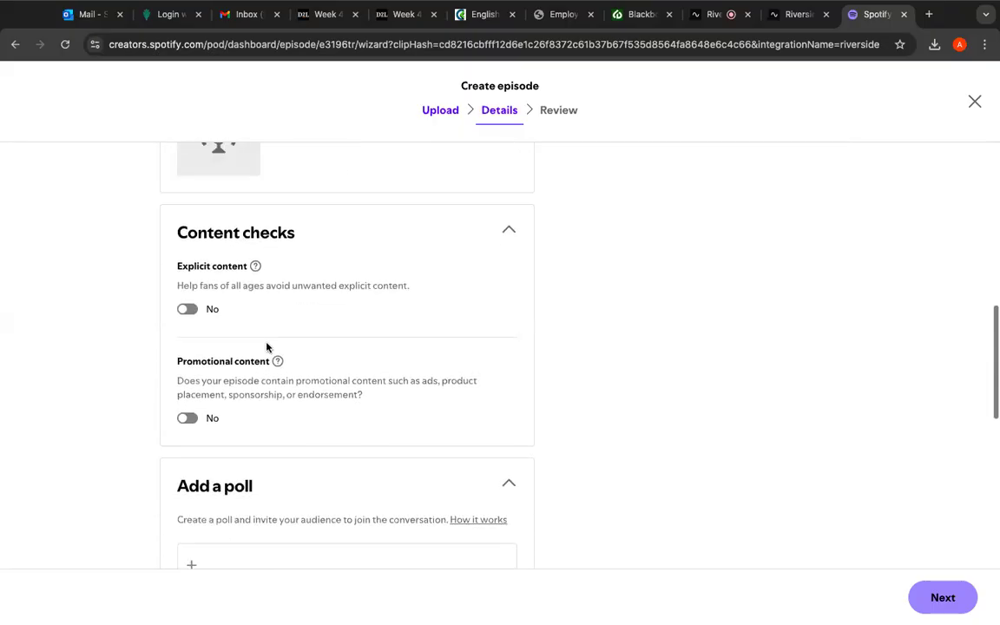
scroll(302, 398, down, 2)
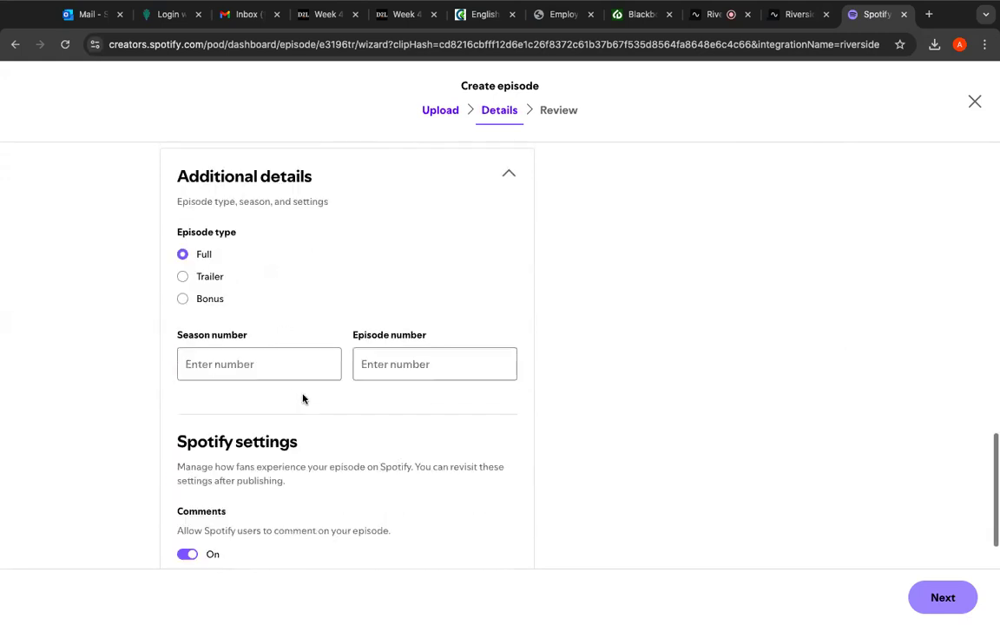
scroll(301, 387, up, 9)
scroll(304, 384, up, 4)
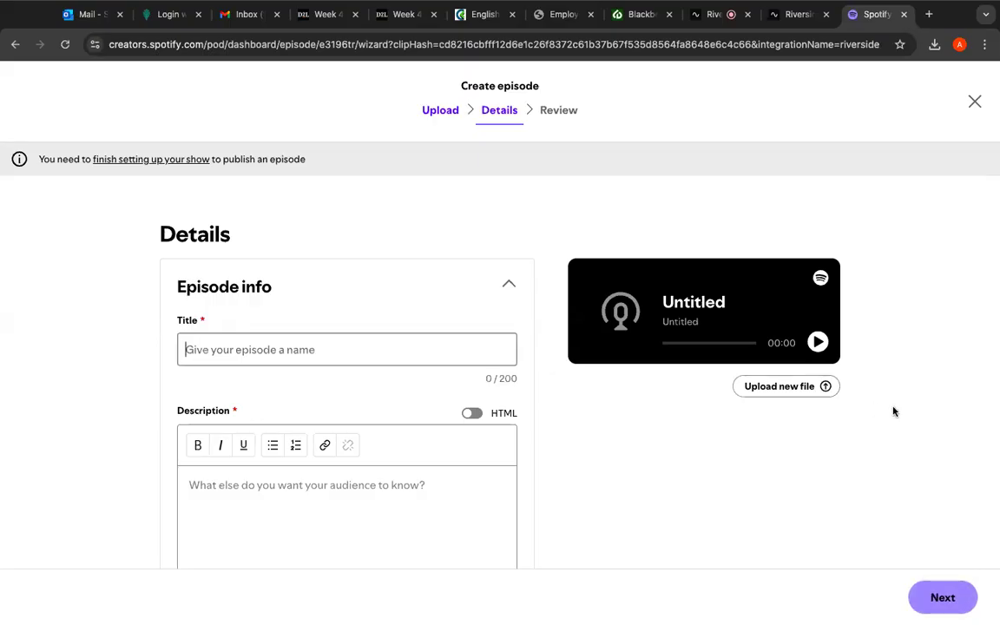
Leave the Spotify episode form unfilled and switch back to the exported edit's preview page in Riverside.
click(357, 44)
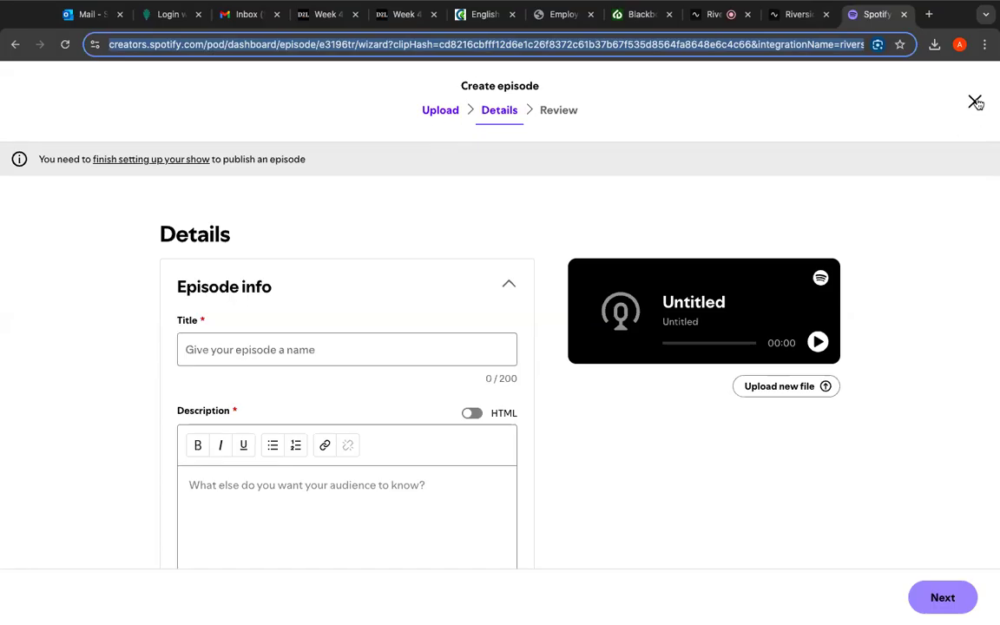
click(802, 17)
key(Escape)
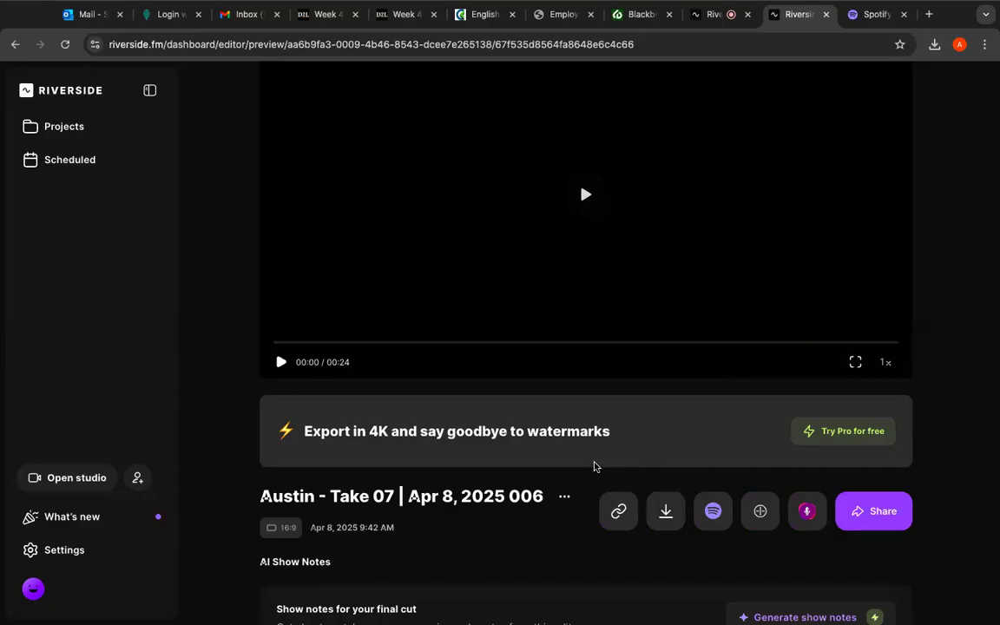
scroll(873, 313, up, 3)
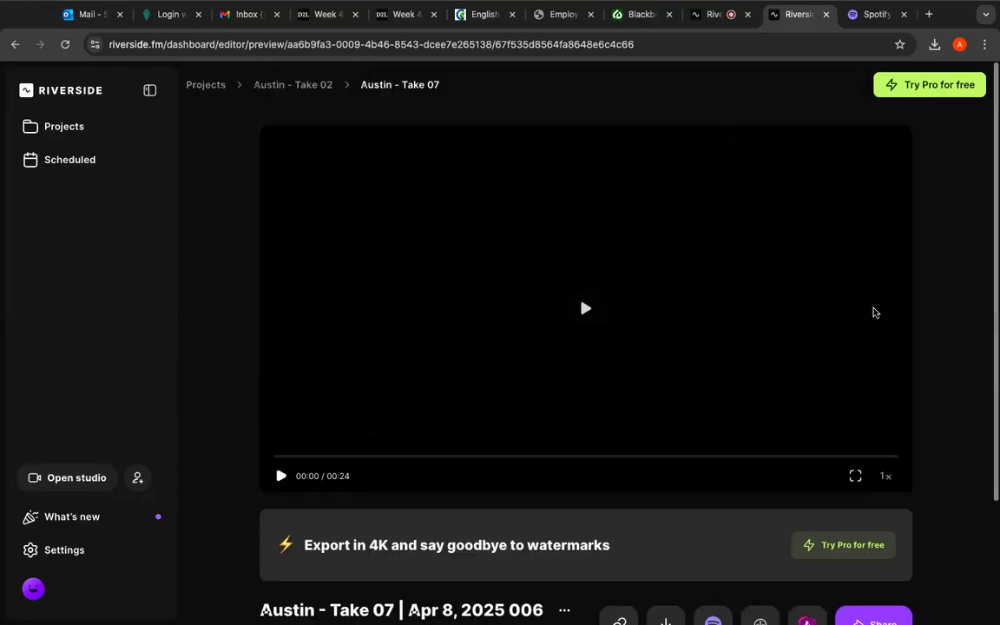